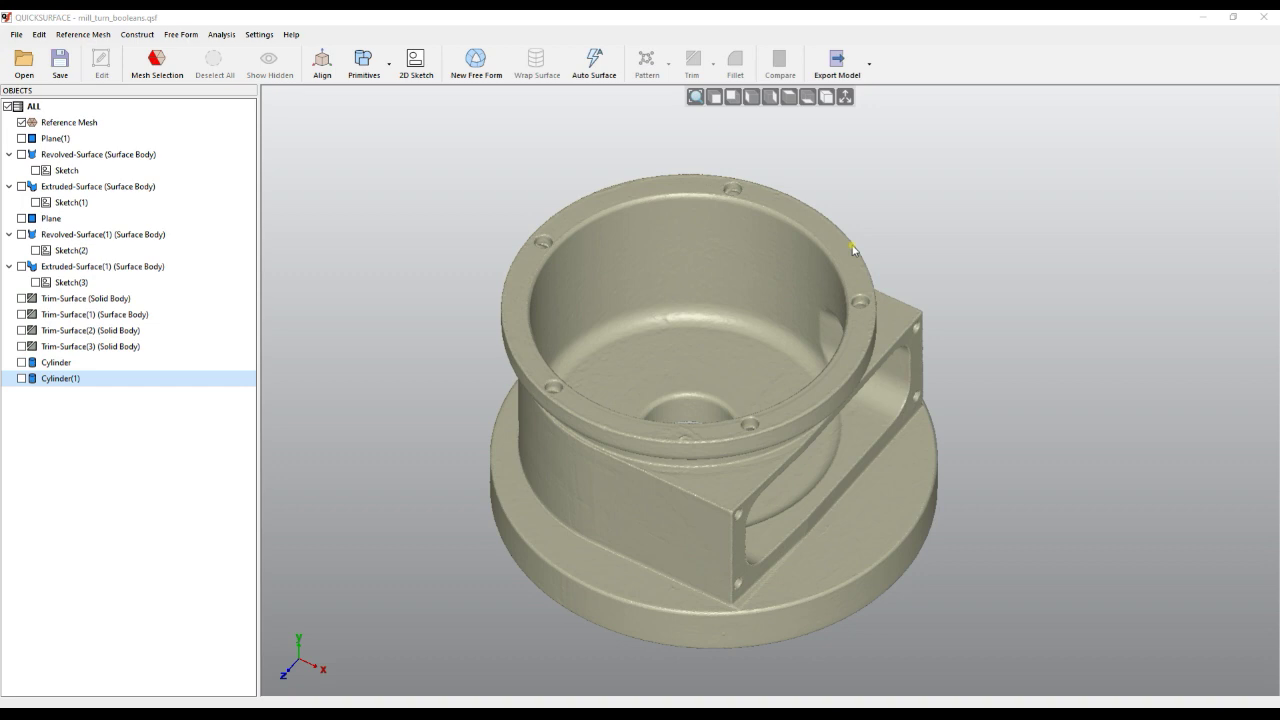
- Show the Trim-Surface(3) solid body over the reference mesh and examine it together with the revolved base surface
mouse_move(754, 291)
right_down()
mouse_move(754, 385)
mouse_move(772, 382)
right_up()
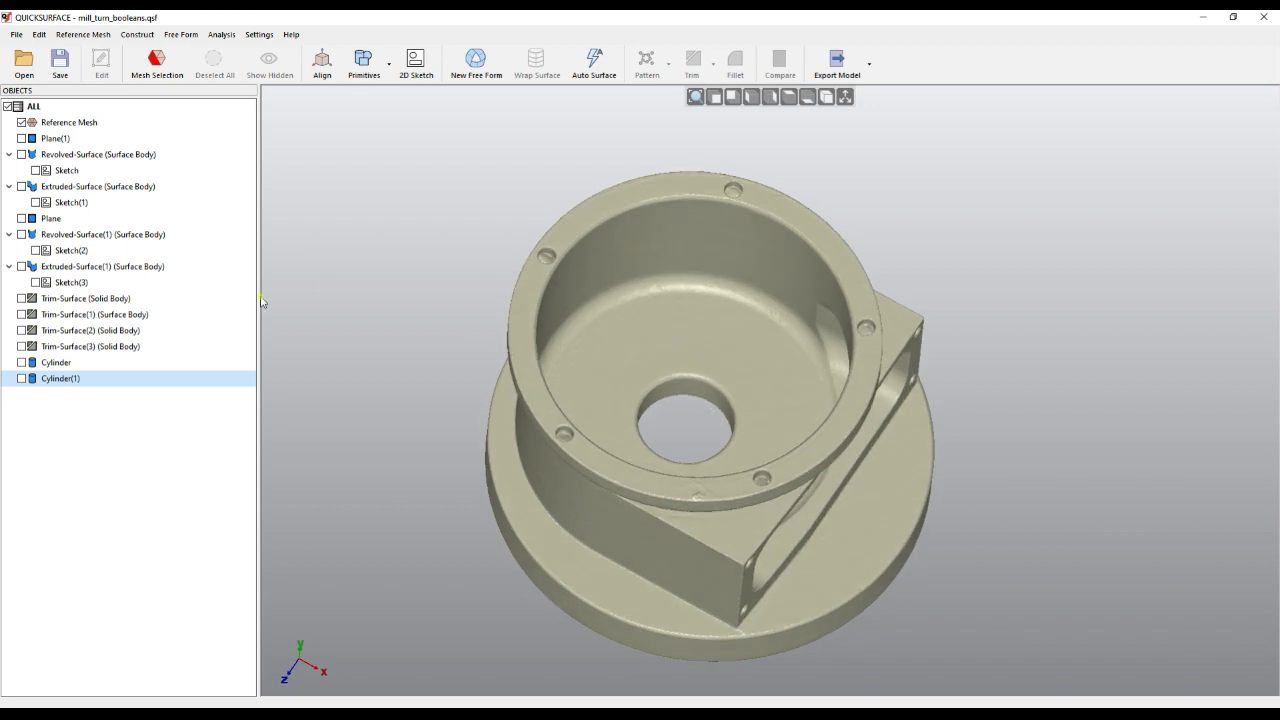
click(21, 347)
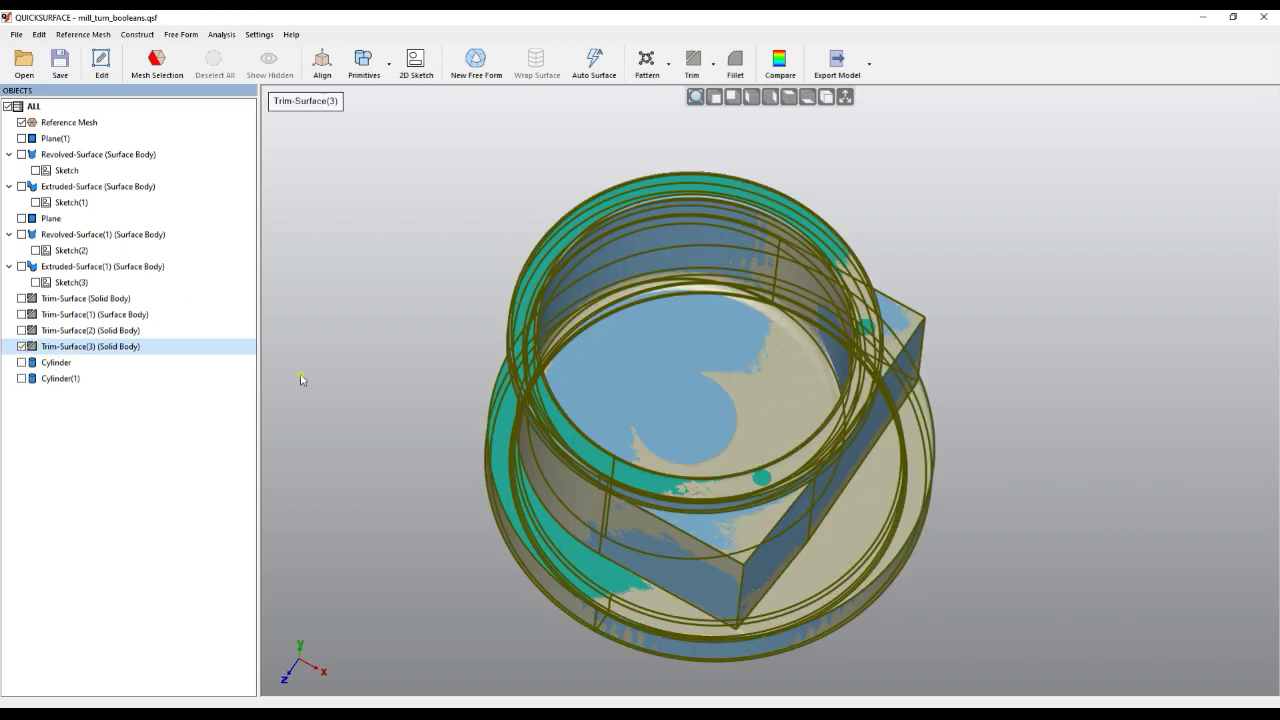
right_drag(415, 363, 399, 298)
click(399, 298)
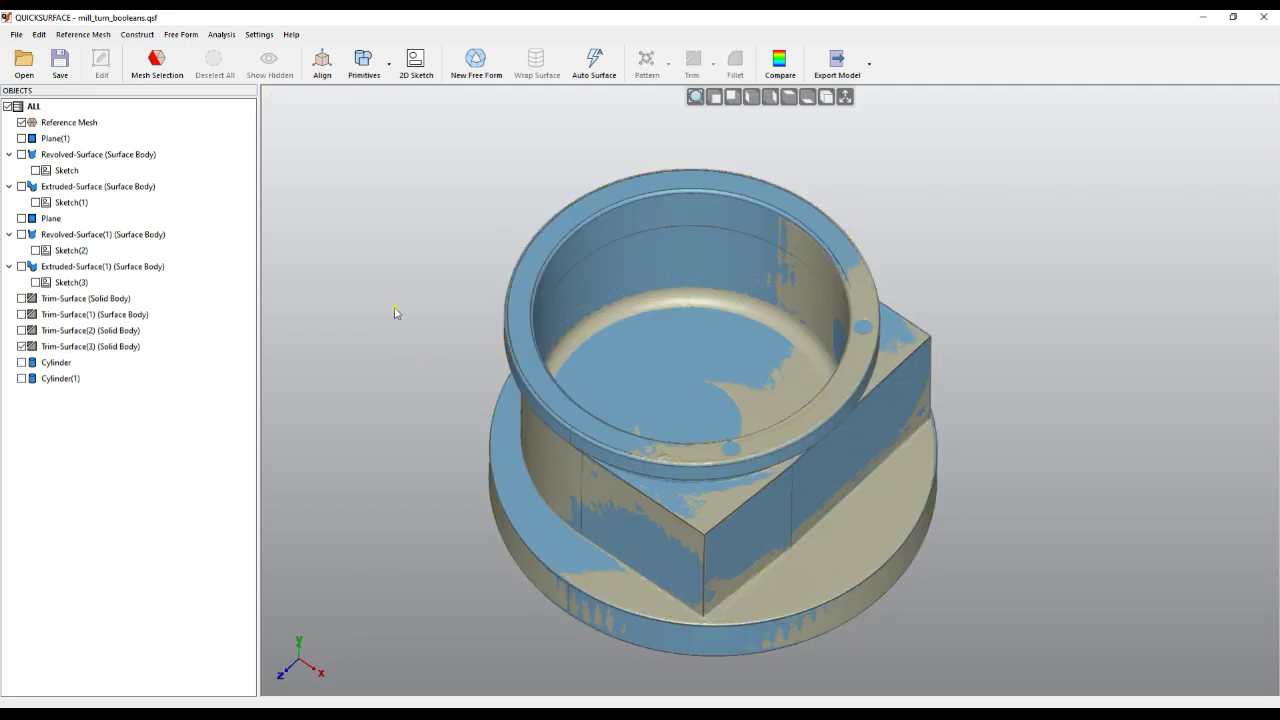
click(72, 156)
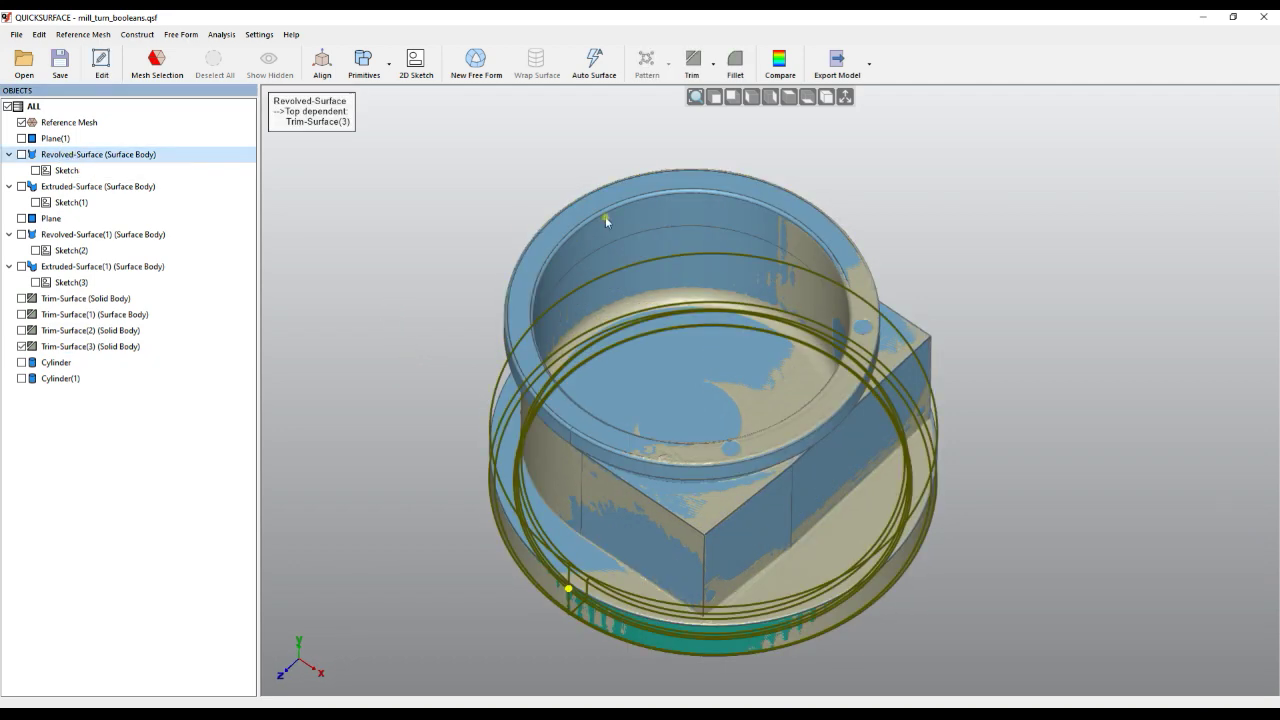
click(448, 387)
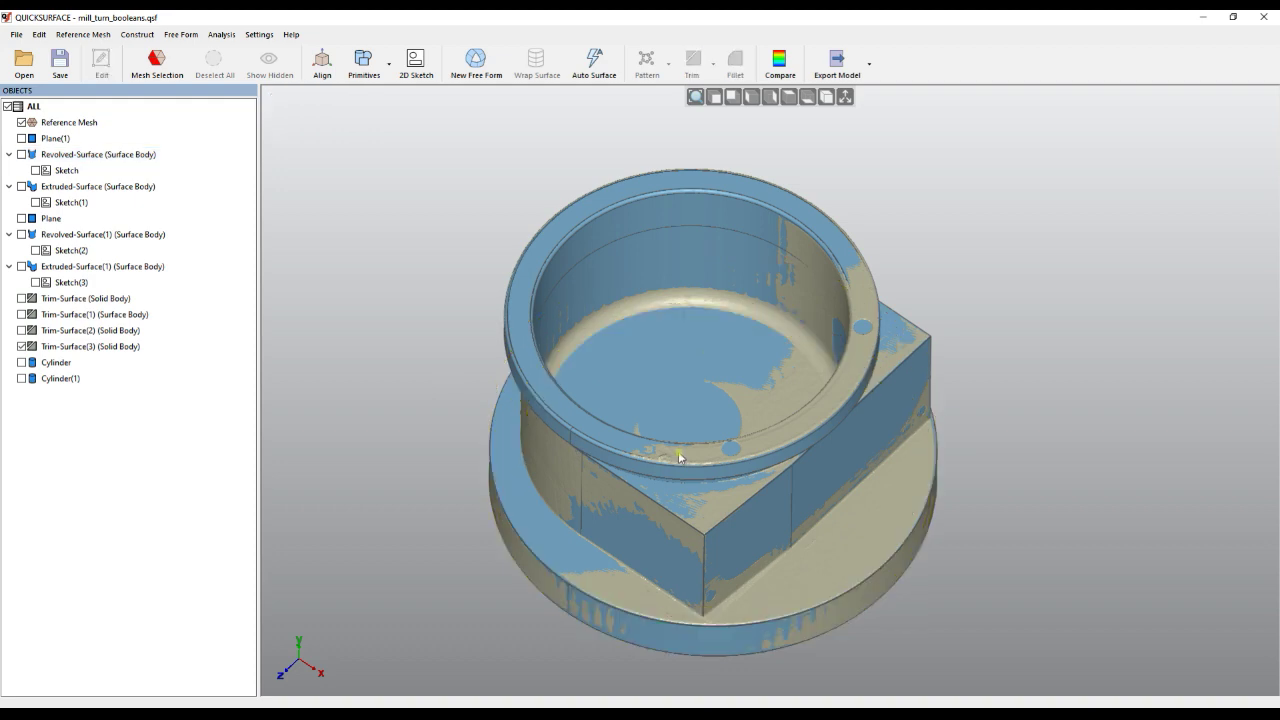
mouse_move(383, 389)
right_down()
mouse_move(594, 309)
mouse_move(640, 243)
mouse_move(666, 457)
mouse_move(700, 531)
right_up()
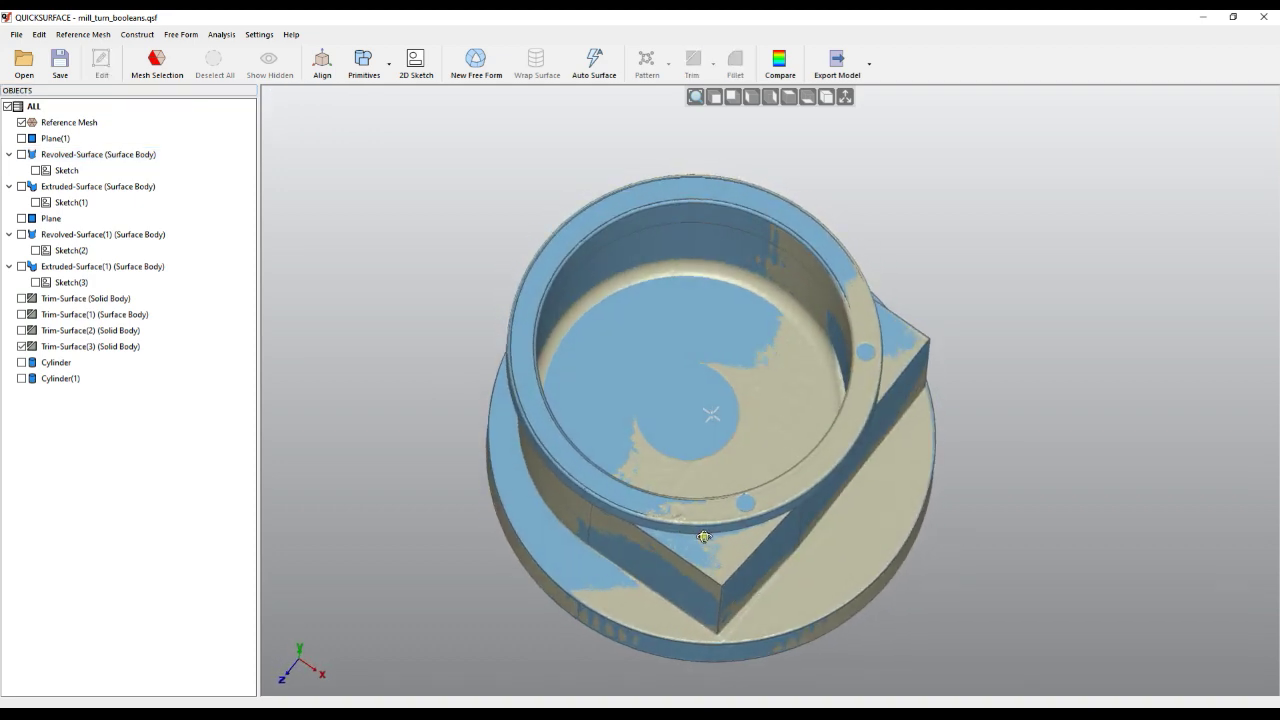
- Hide the Trim-Surface(3) solid body and examine the central bore and side pocket on the reference mesh
click(21, 346)
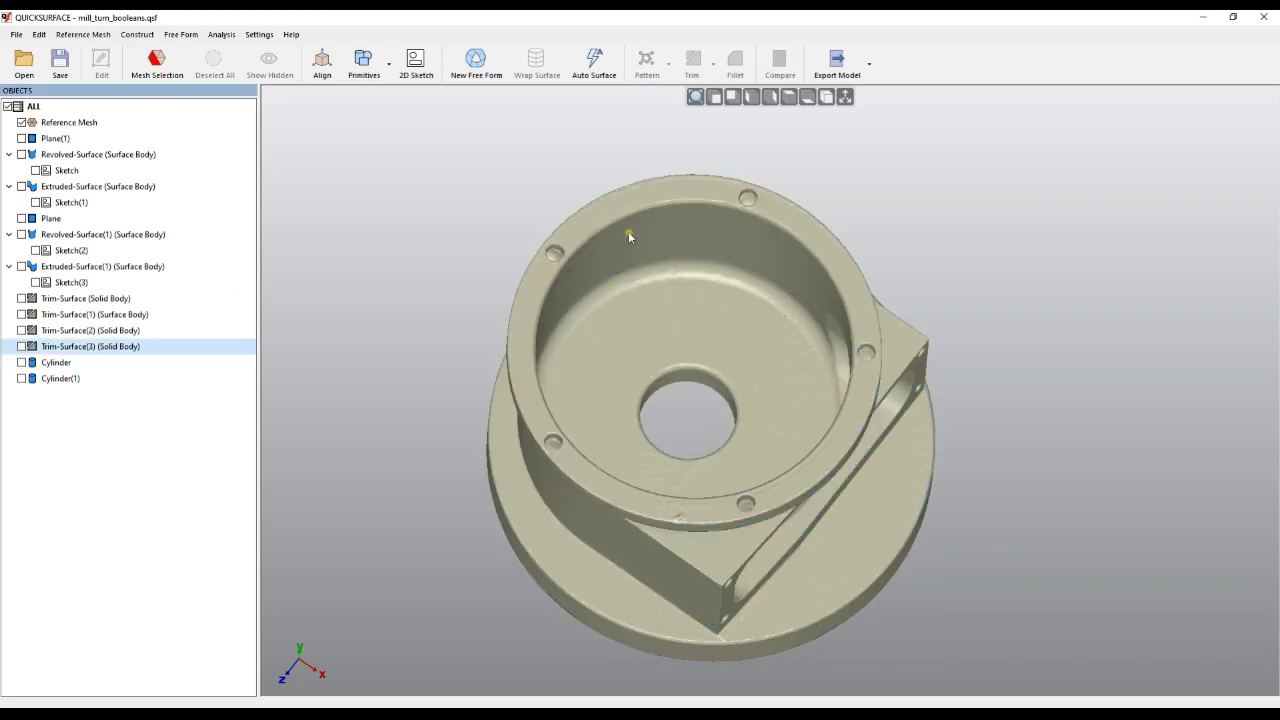
middle_drag(840, 270, 825, 372)
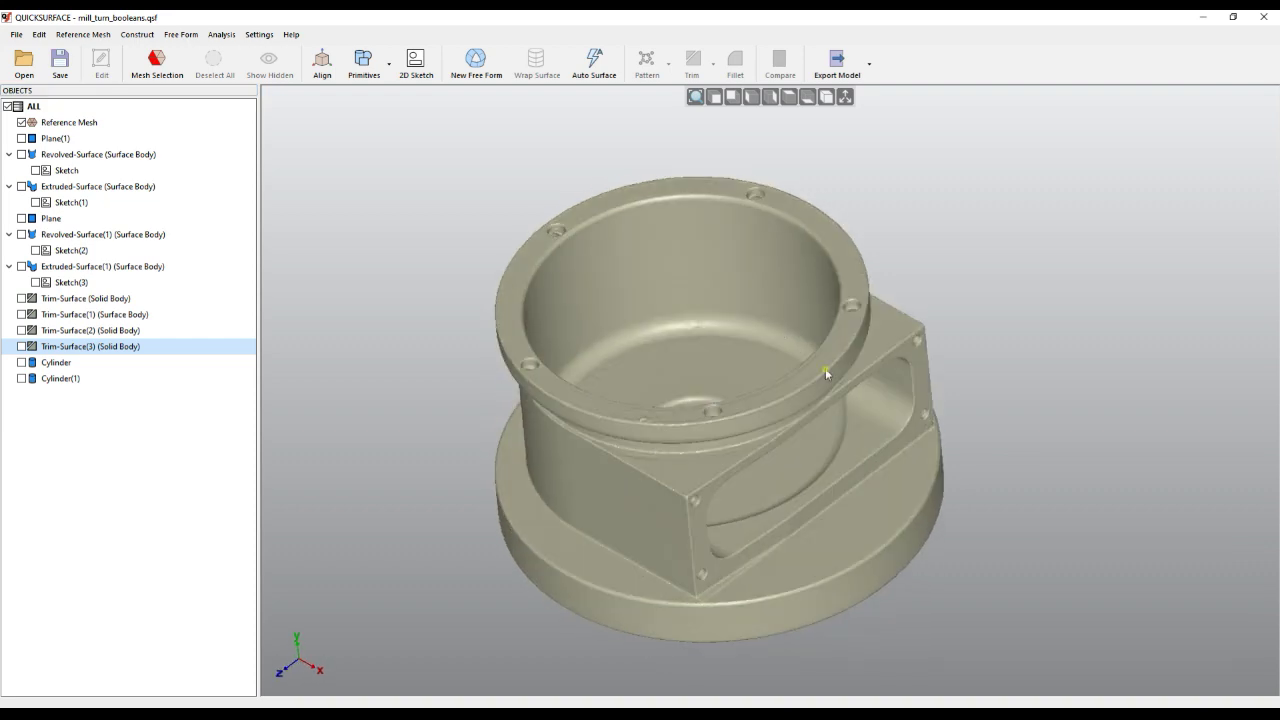
middle_drag(777, 477, 710, 447)
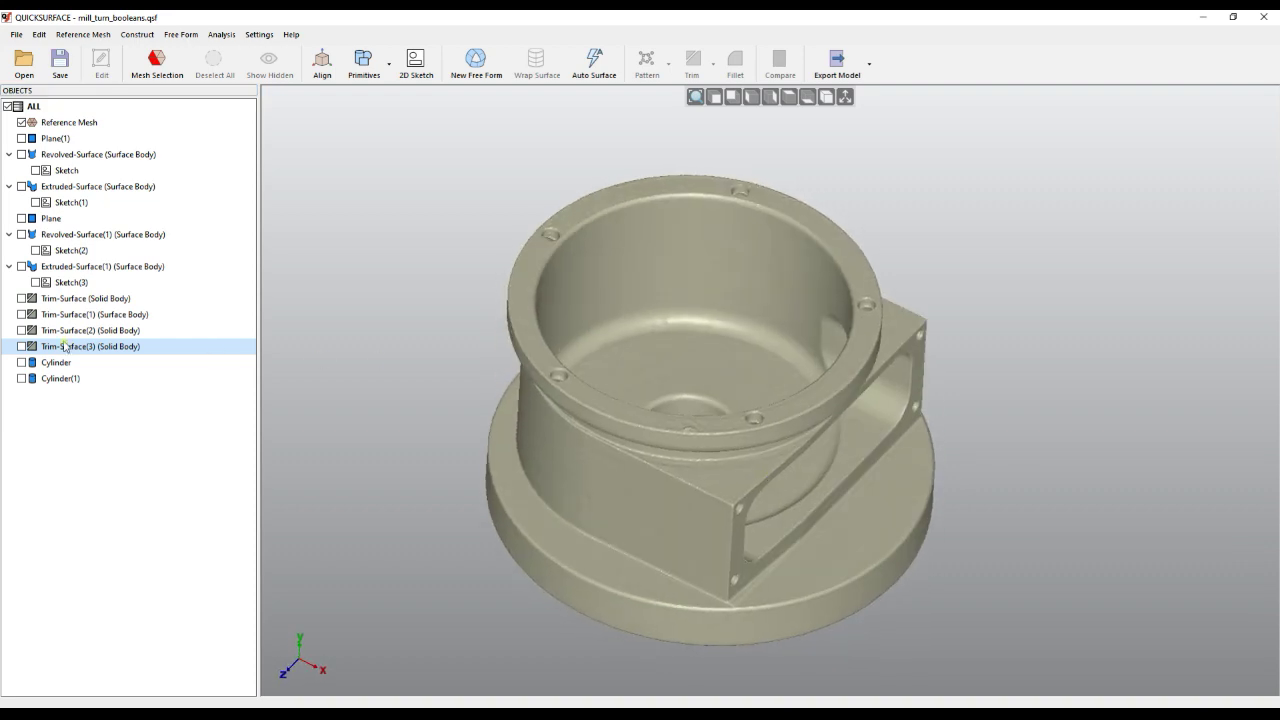
- Show the Trim-Surface(3) solid body again over the reference mesh and clear its selection
click(22, 346)
middle_drag(443, 406, 467, 485)
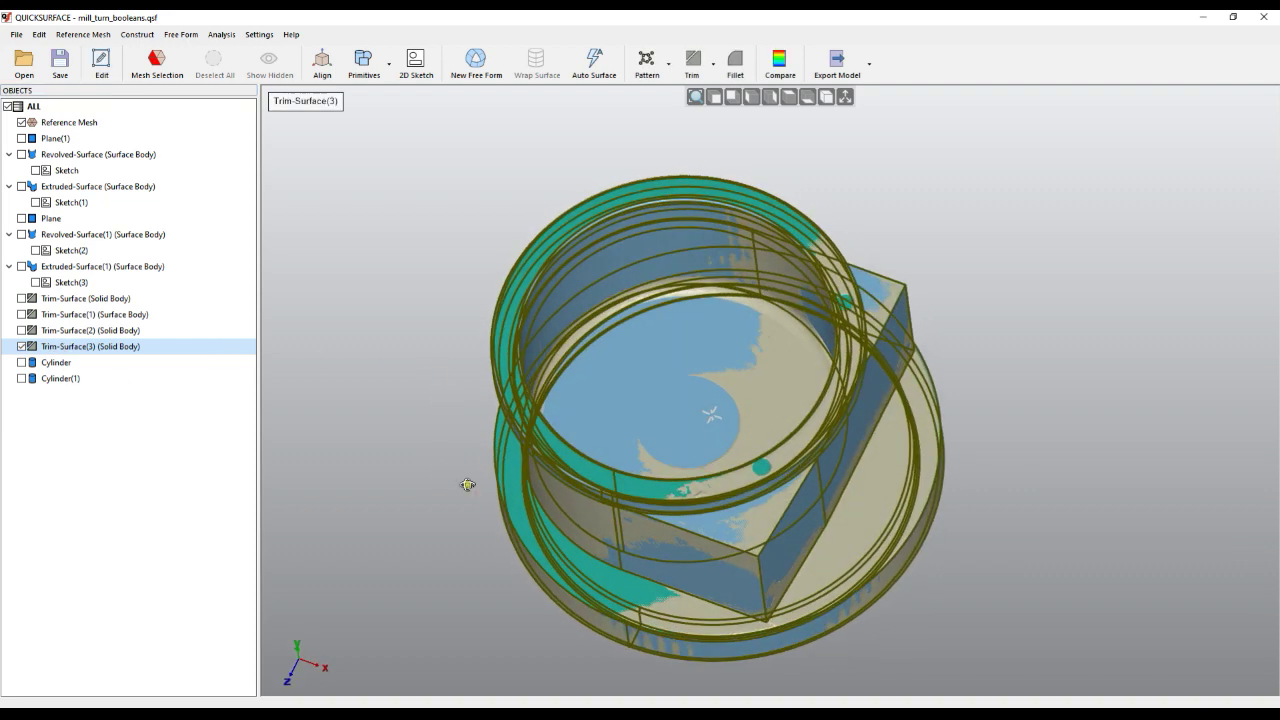
click(335, 414)
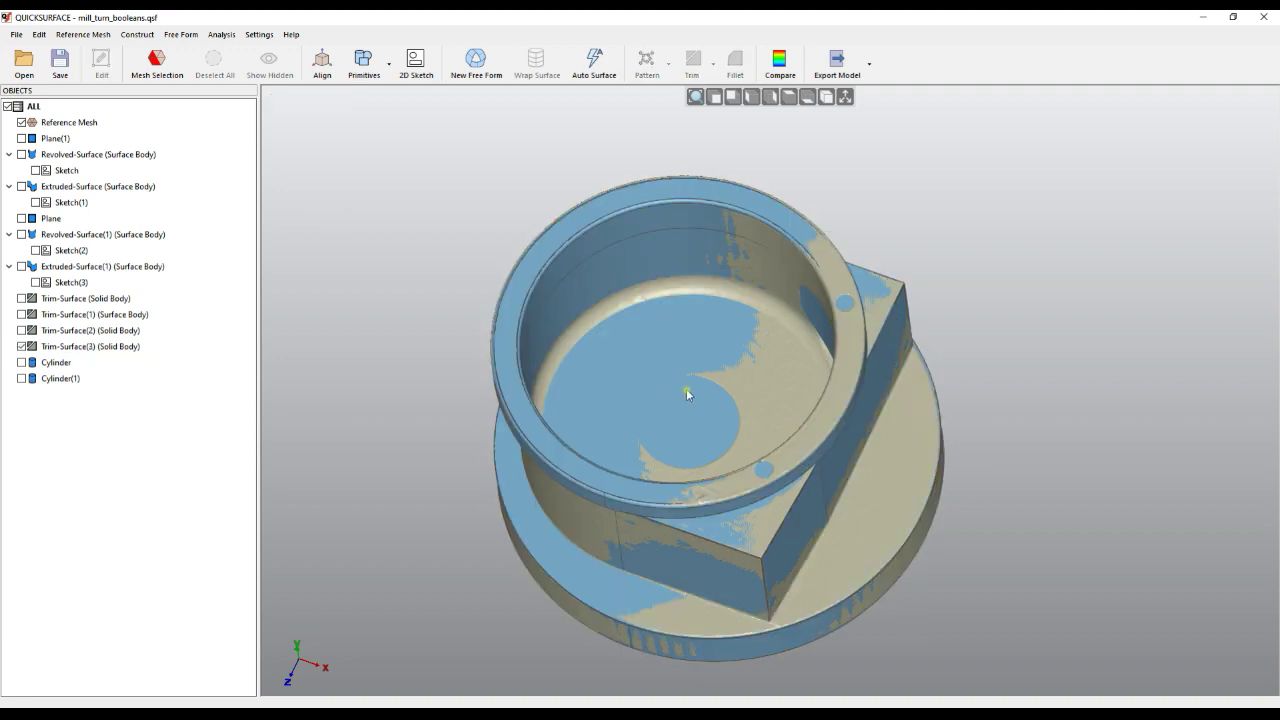
- Show Cylinder(1) in the central bore and hide the reference mesh
click(22, 378)
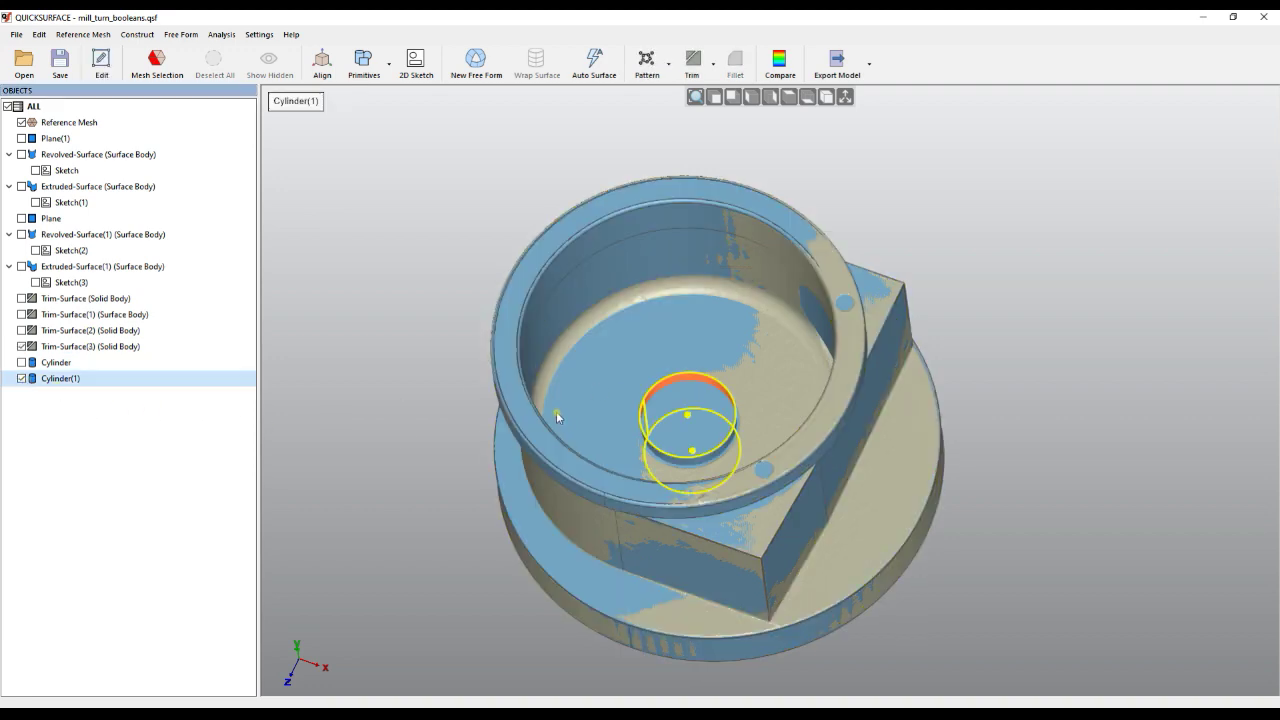
middle_drag(557, 417, 938, 476)
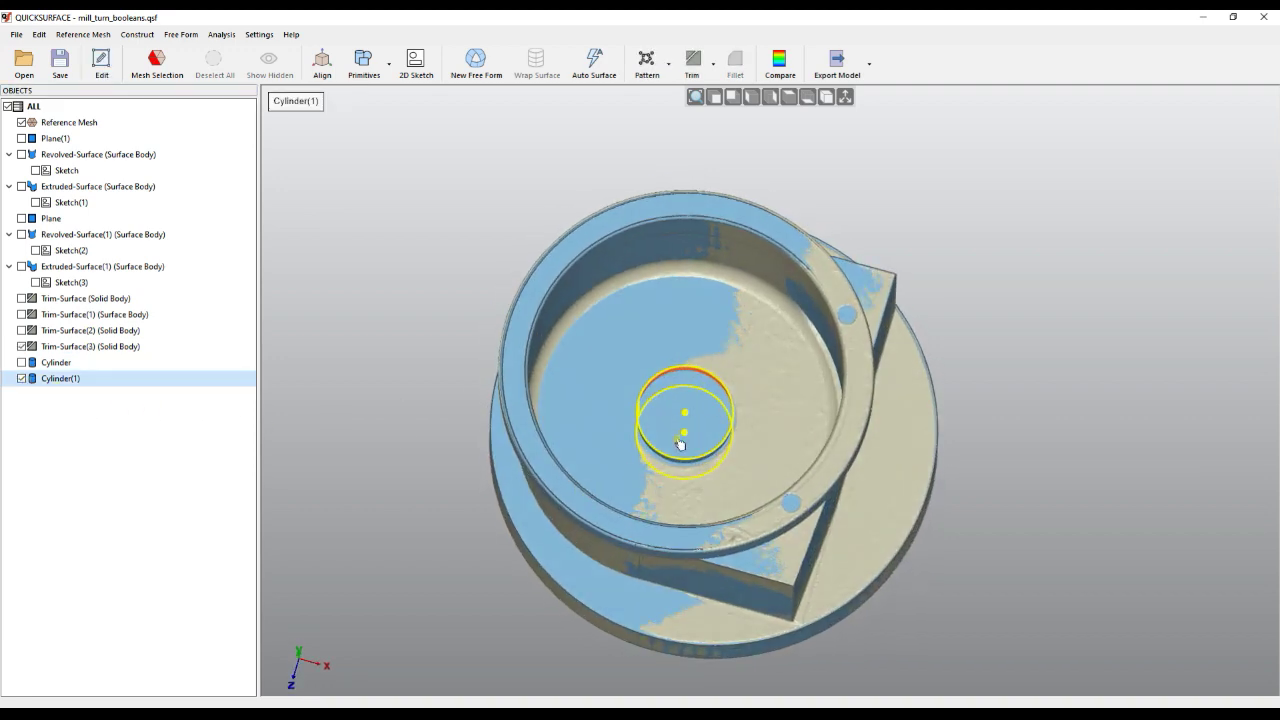
click(1017, 468)
middle_drag(1015, 466, 851, 366)
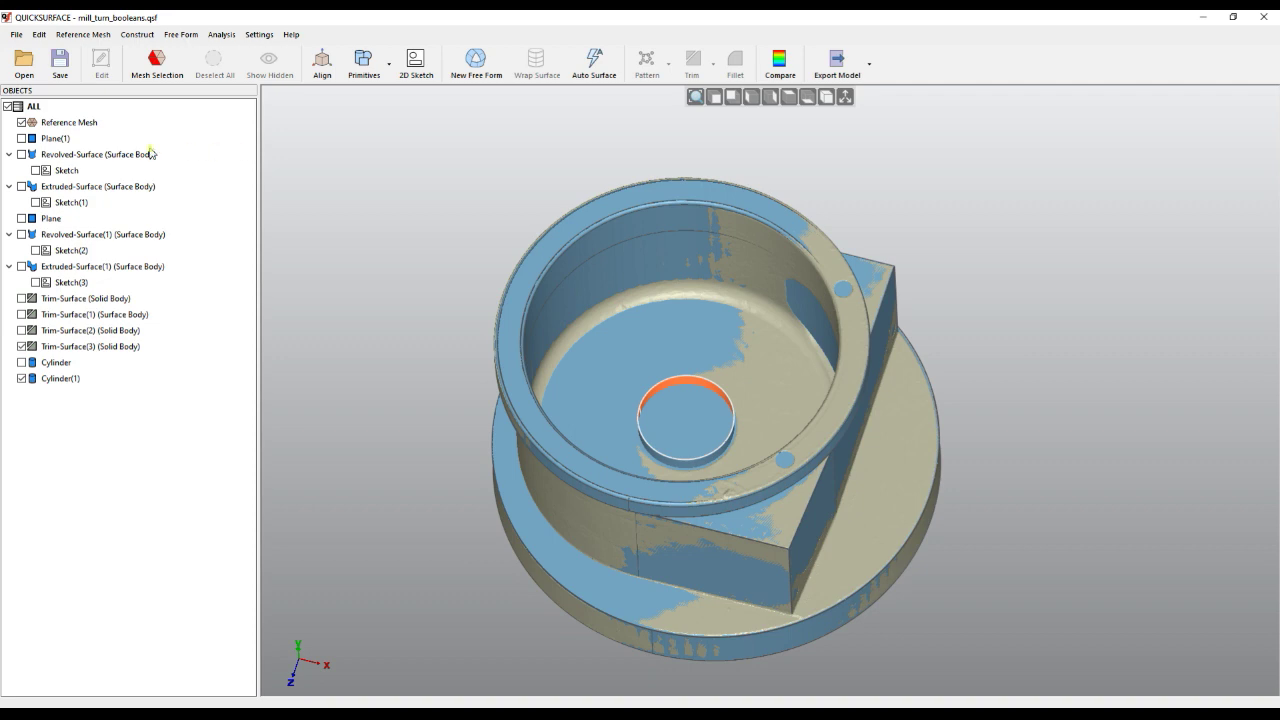
click(22, 122)
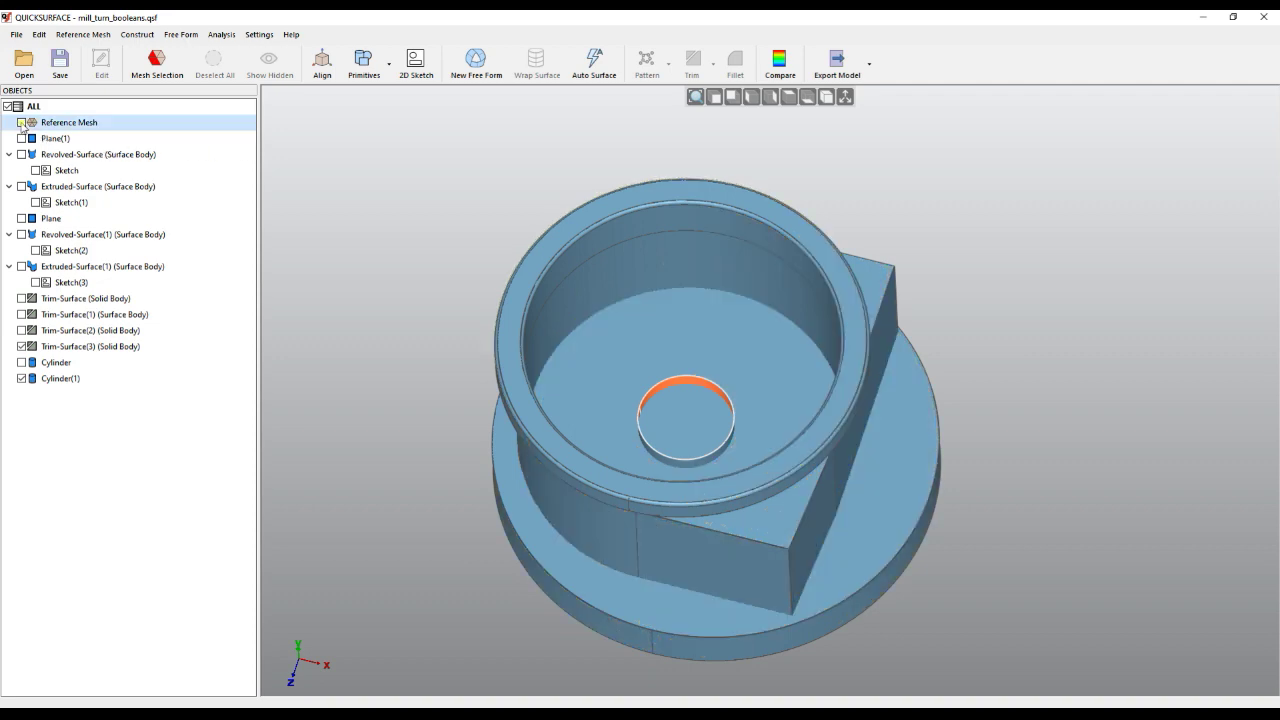
- Try trimming the Trim-Surface(3) body with Cylinder(1), inspect the preview of the central hole, and cancel the trim
click(692, 382)
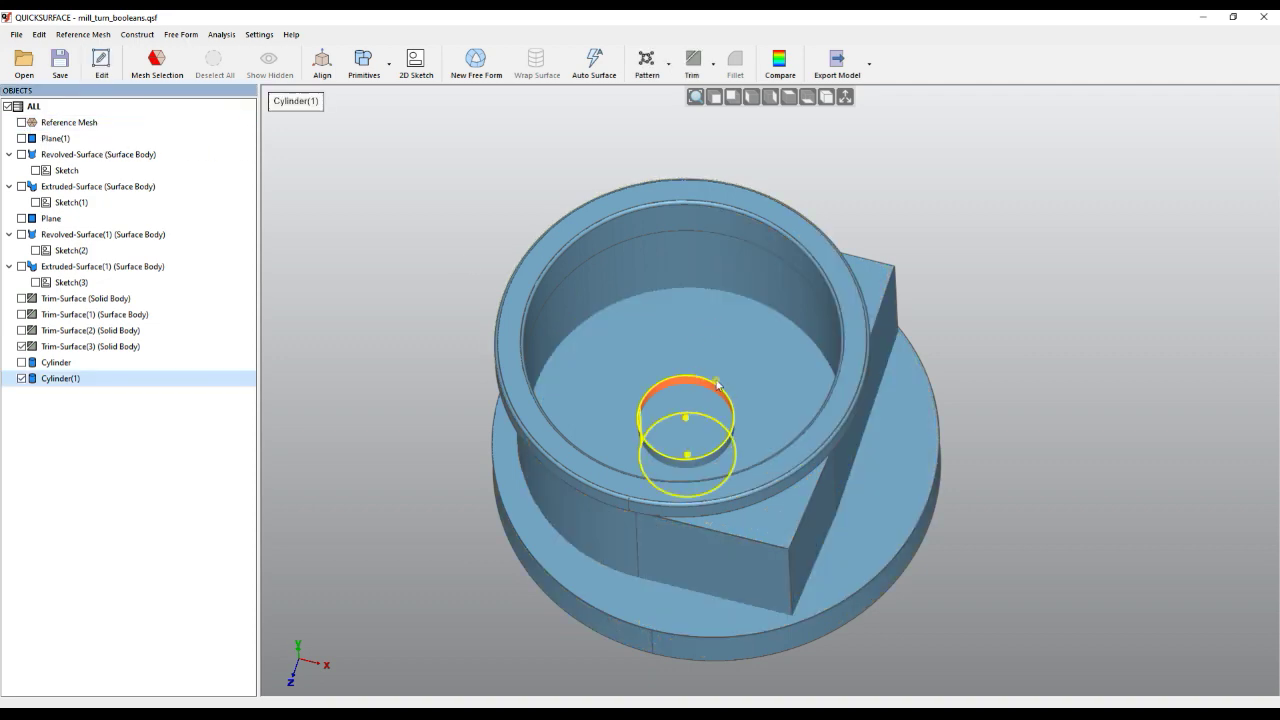
click(762, 270)
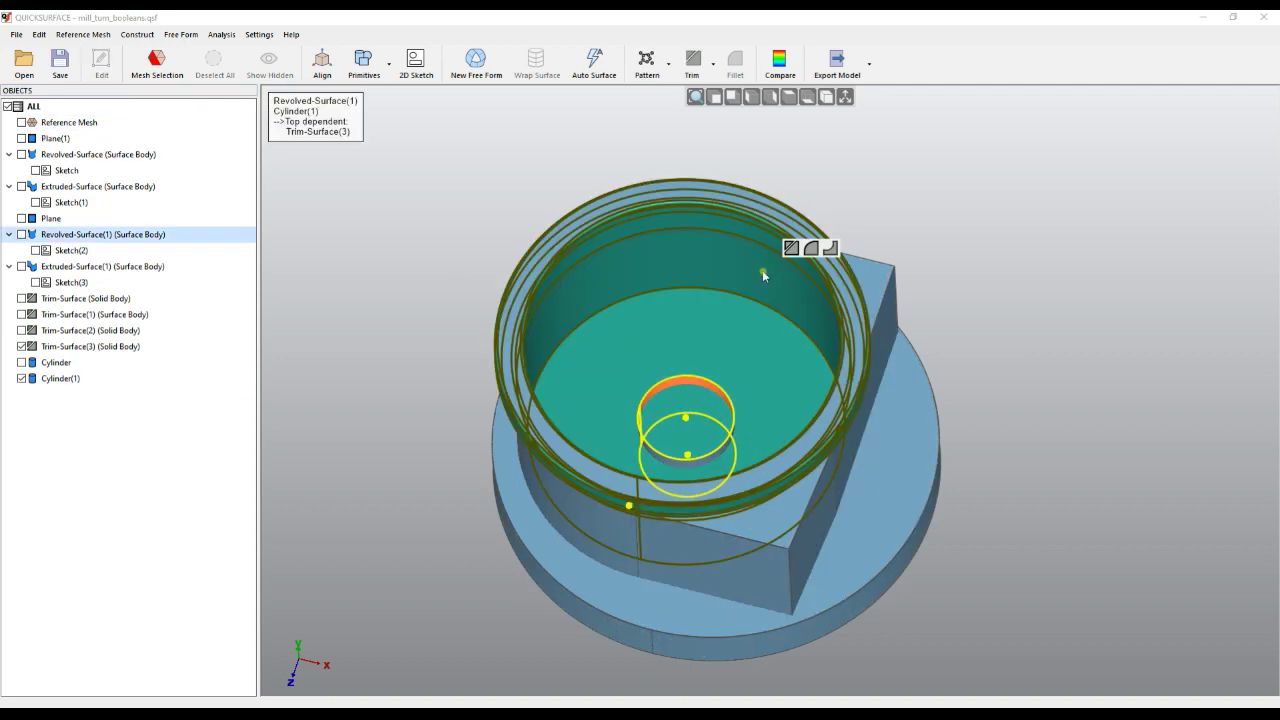
click(692, 62)
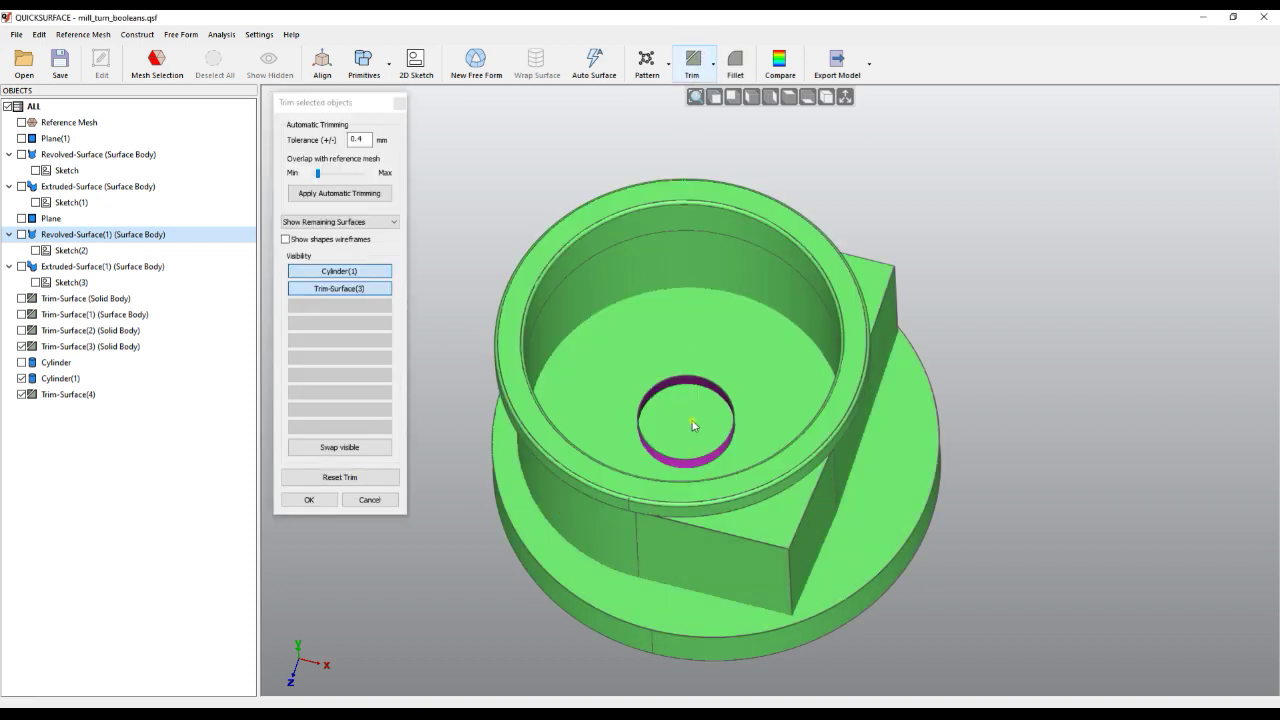
scroll(697, 420, up, 5)
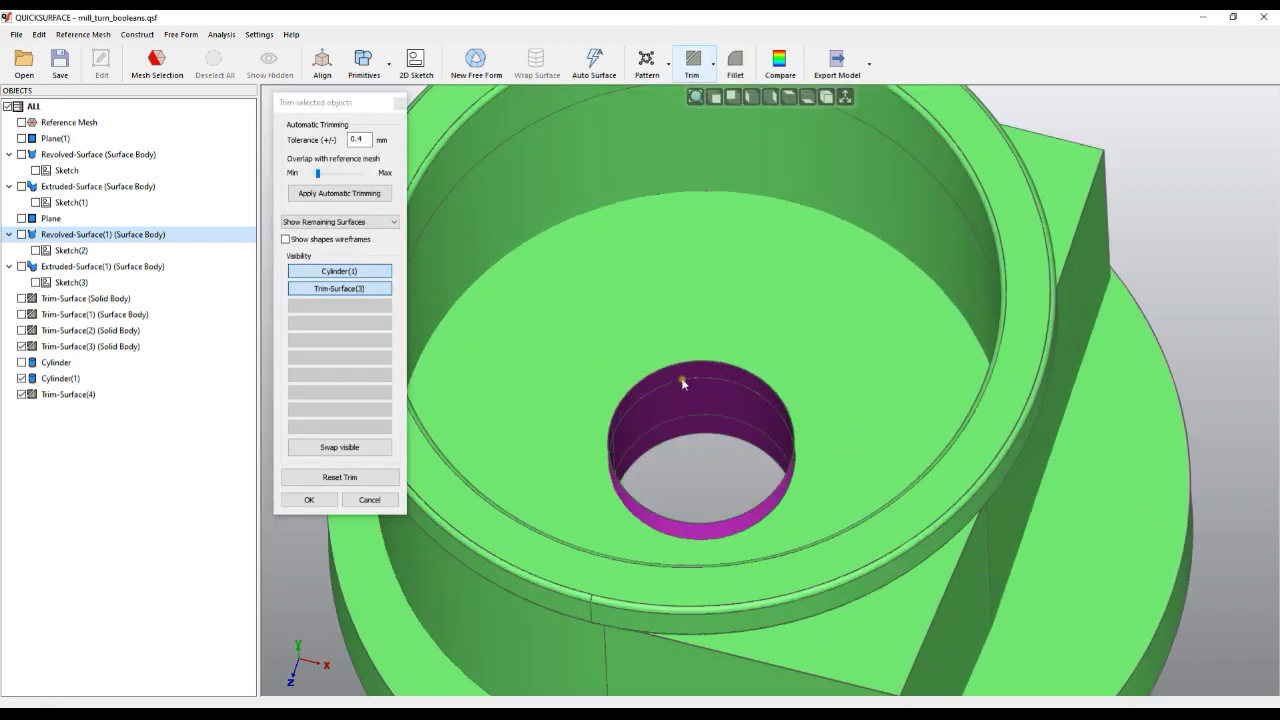
mouse_move(704, 430)
right_down()
mouse_move(746, 332)
mouse_move(748, 271)
mouse_move(751, 360)
mouse_move(797, 274)
mouse_move(909, 275)
mouse_move(763, 506)
mouse_move(623, 566)
right_up()
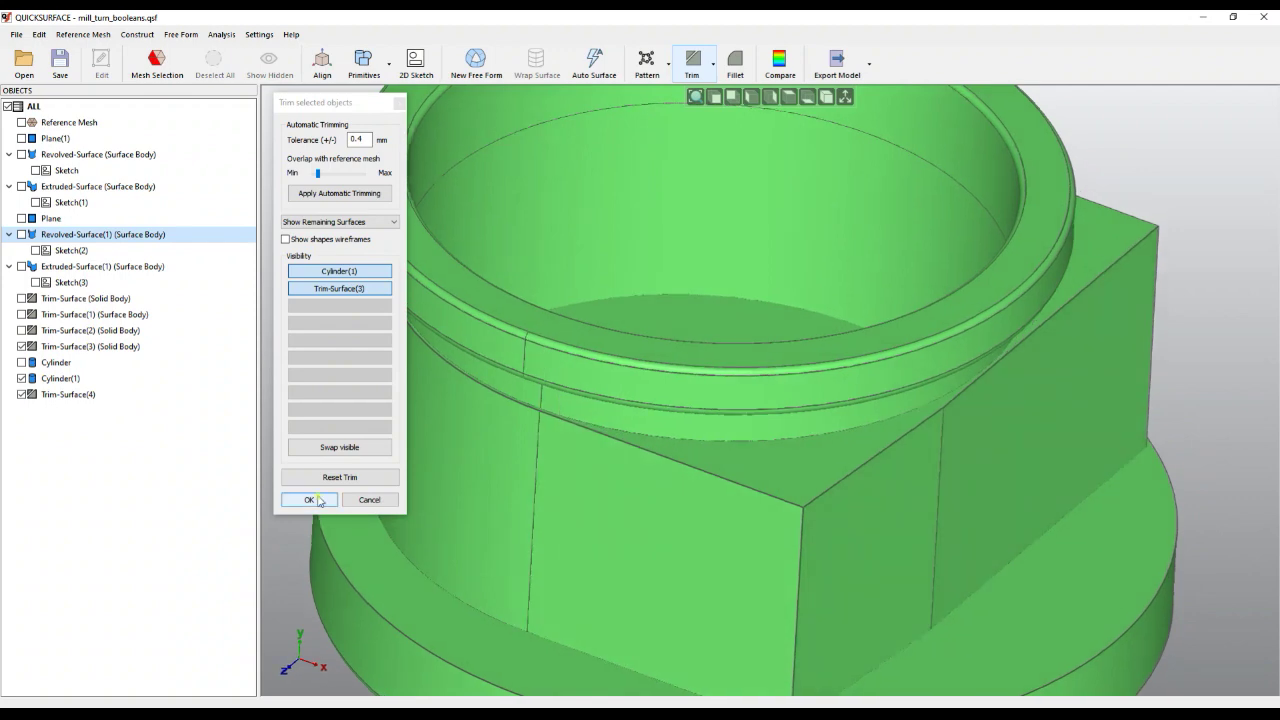
click(370, 500)
scroll(628, 371, down, 5)
- Edit Cylinder(1) to make it a solid, keeping its existing length and fit settings
right_drag(628, 371, 706, 517)
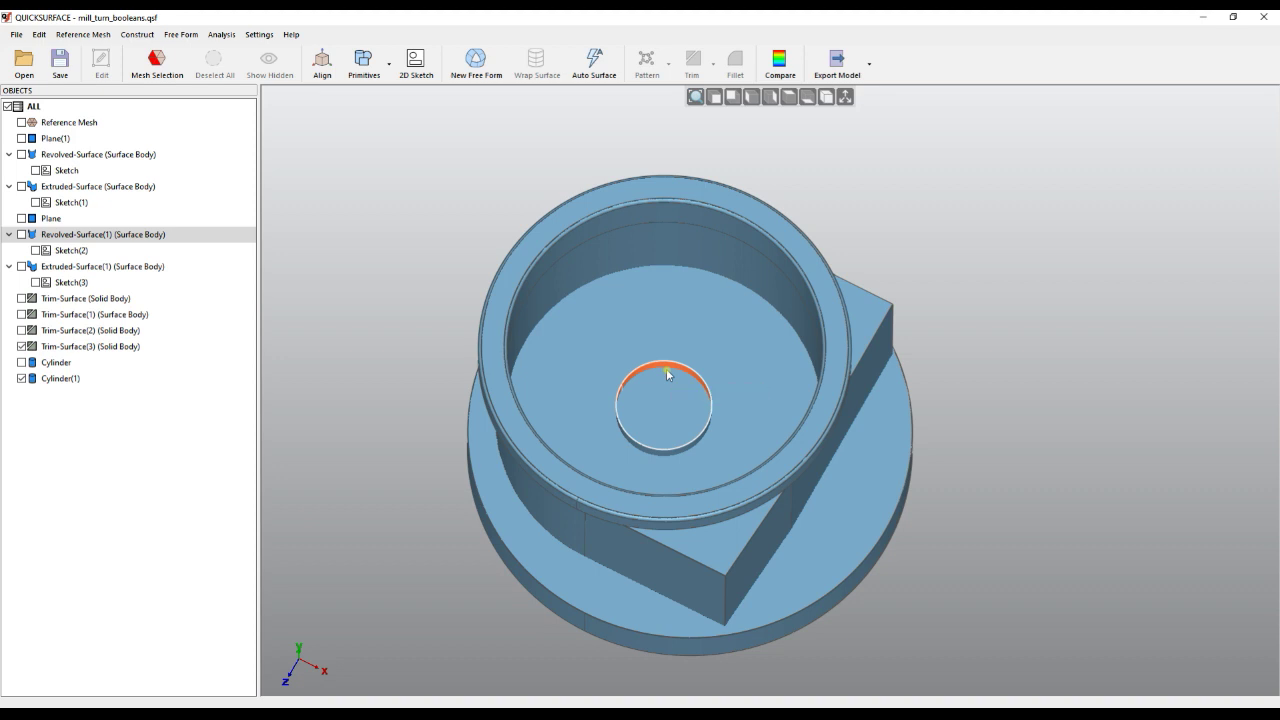
mouse_move(668, 374)
right_down()
mouse_move(660, 403)
mouse_move(655, 393)
right_up()
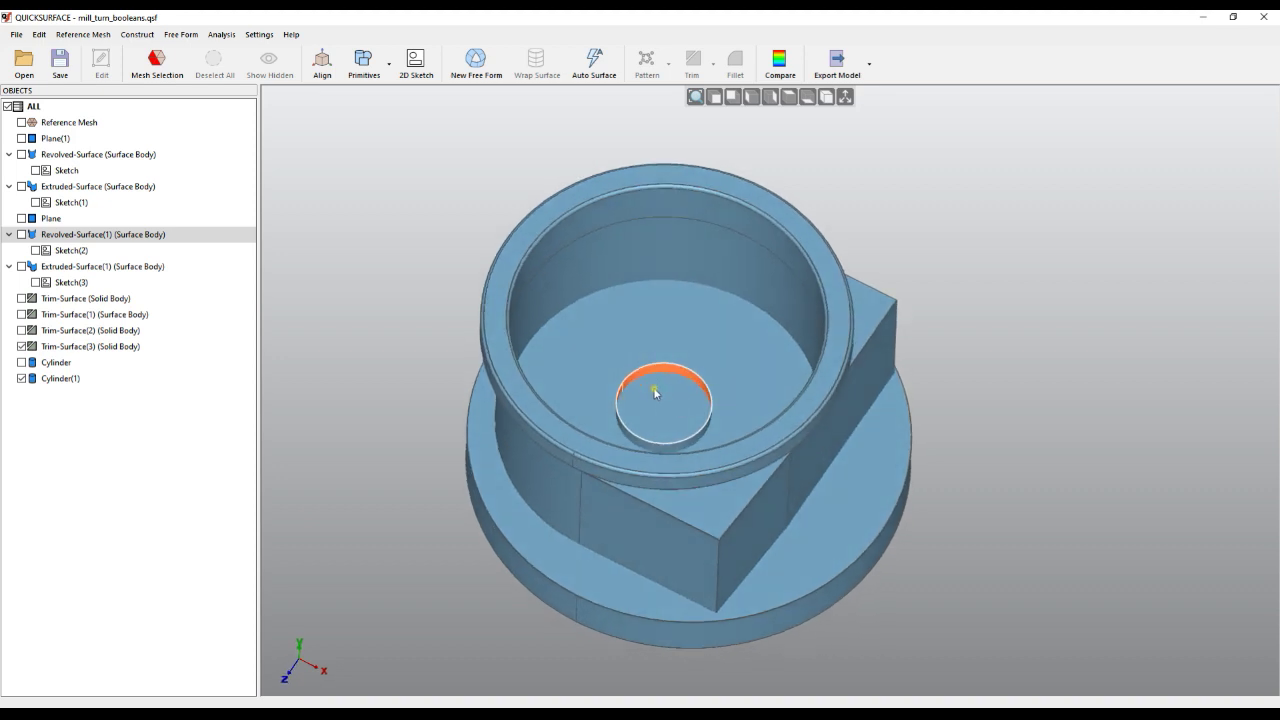
click(59, 380)
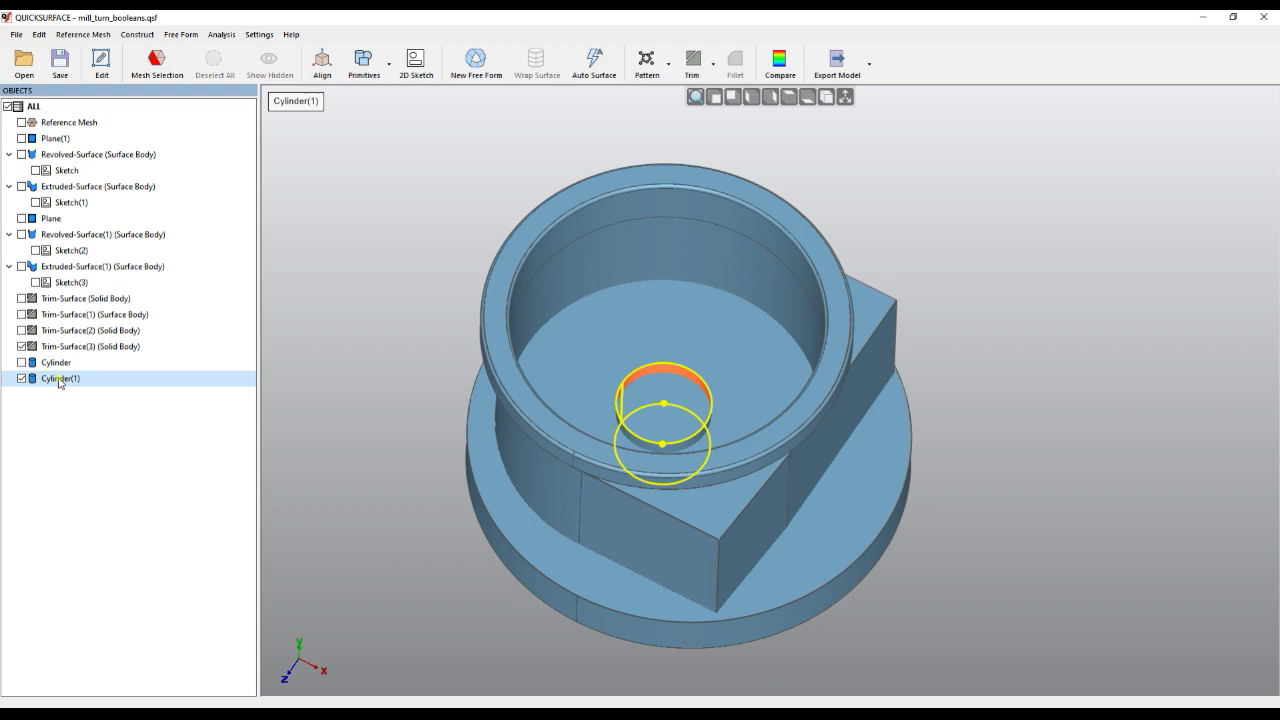
right_click(59, 381)
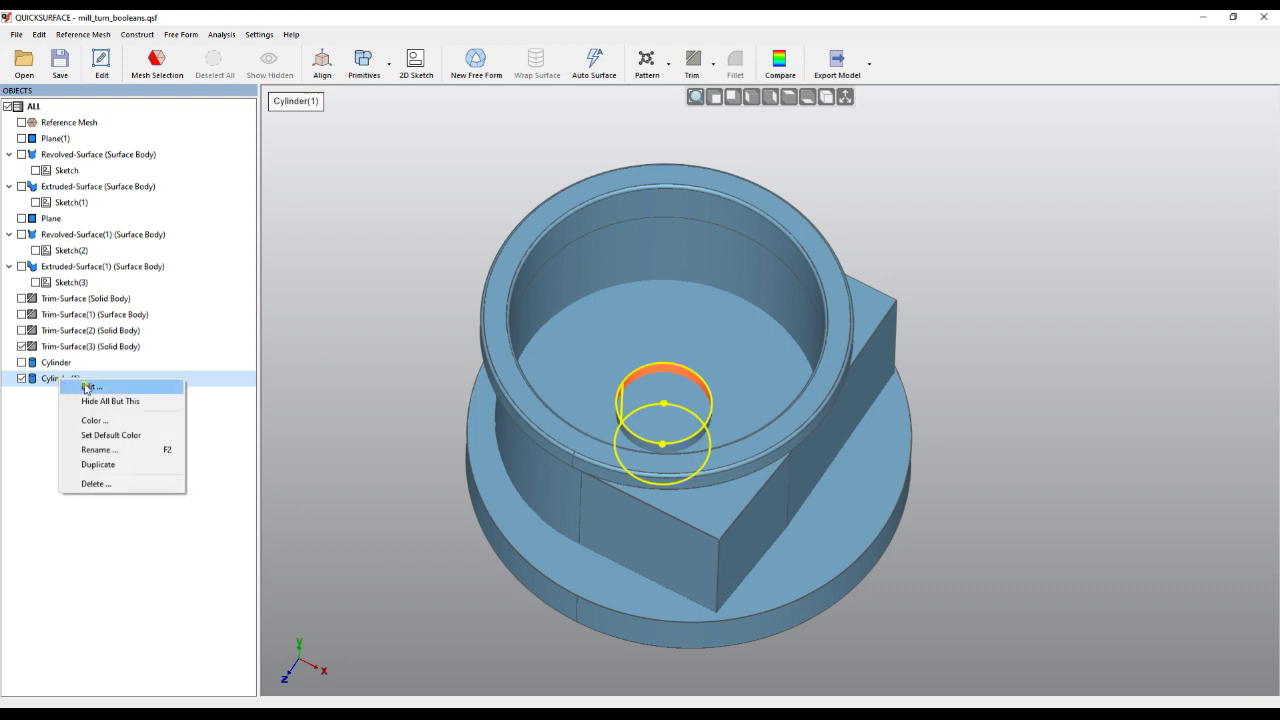
click(165, 384)
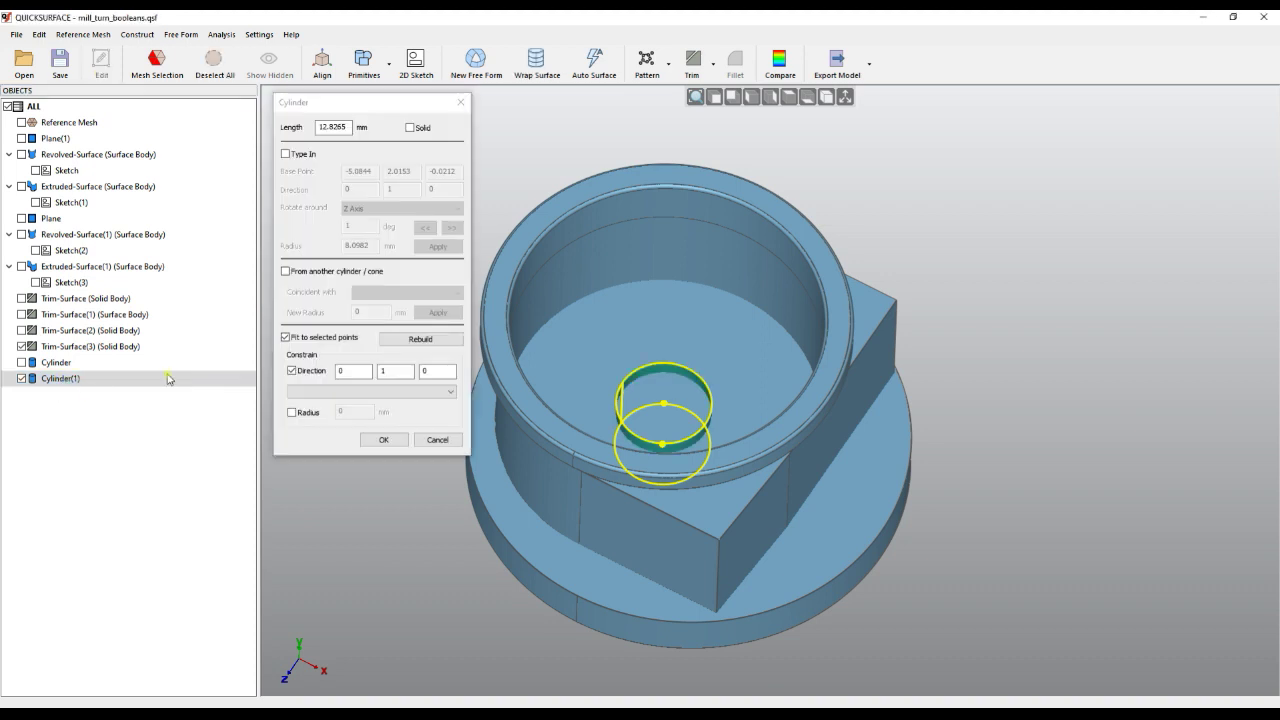
click(409, 128)
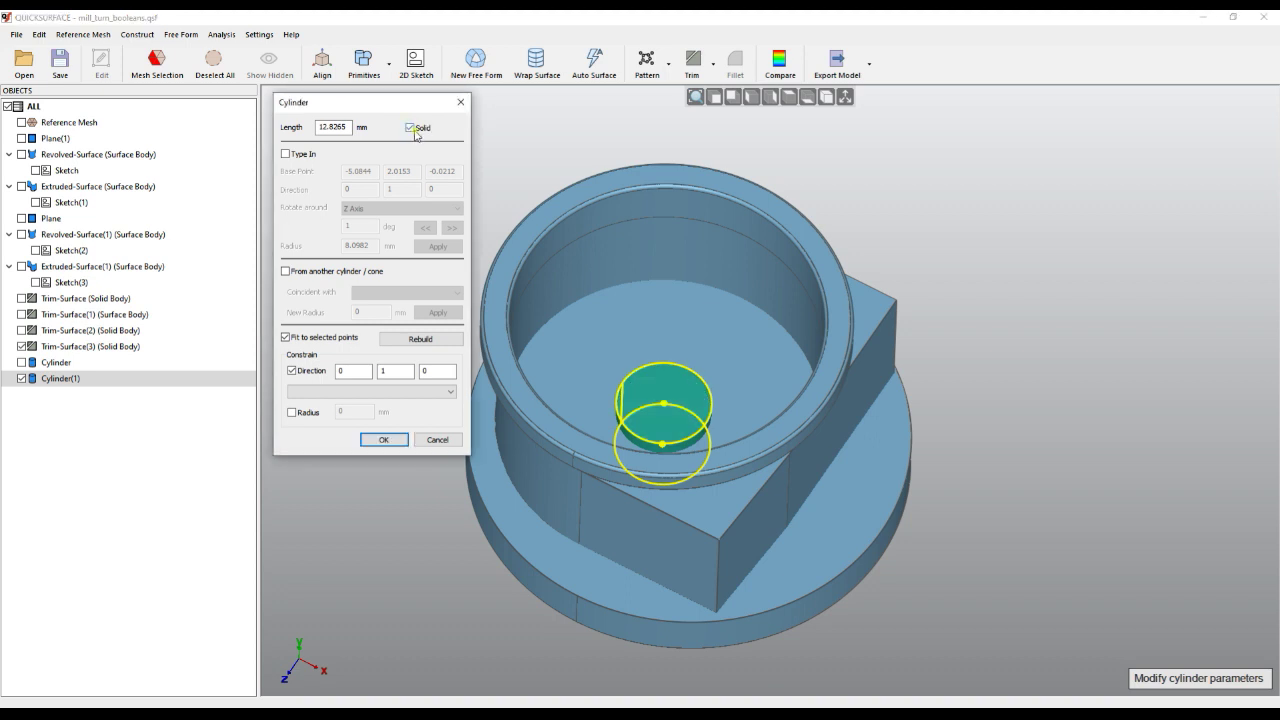
click(384, 439)
- Isolate the solid Cylinder(1) by temporarily hiding Trim-Surface(3), examine its closed ends, and show the trimmed body again
right_drag(594, 351, 759, 427)
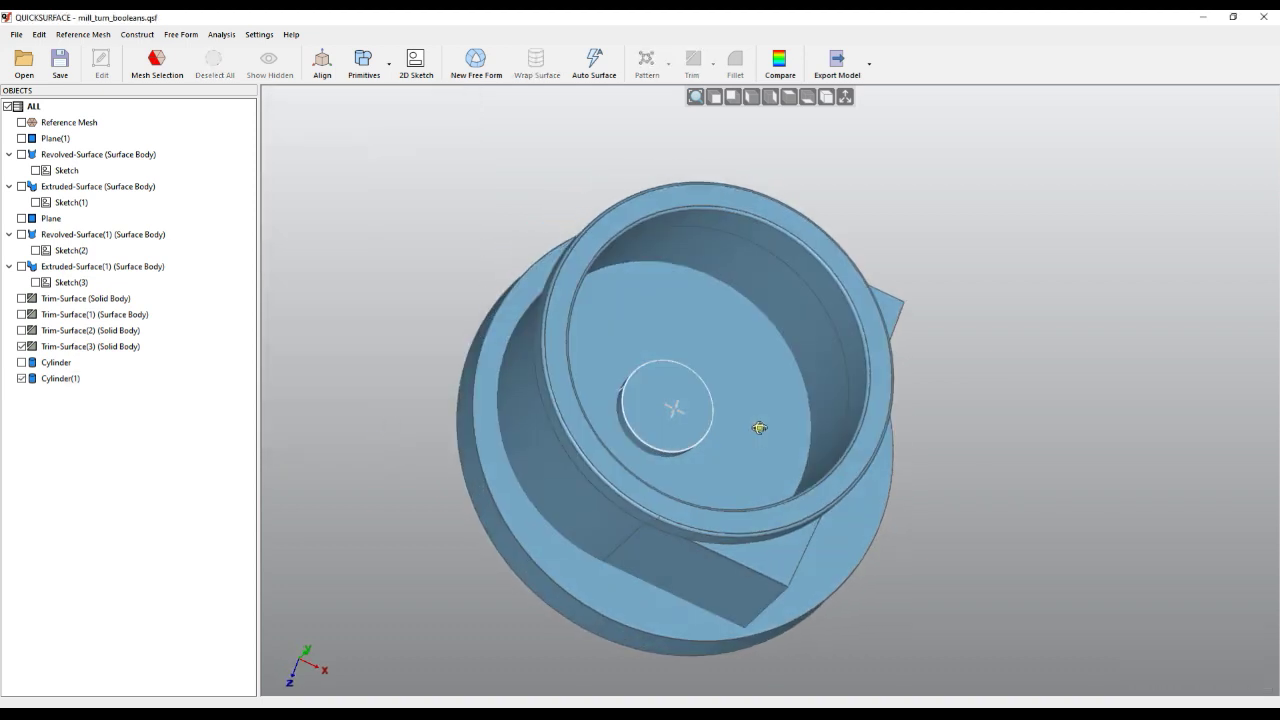
click(21, 346)
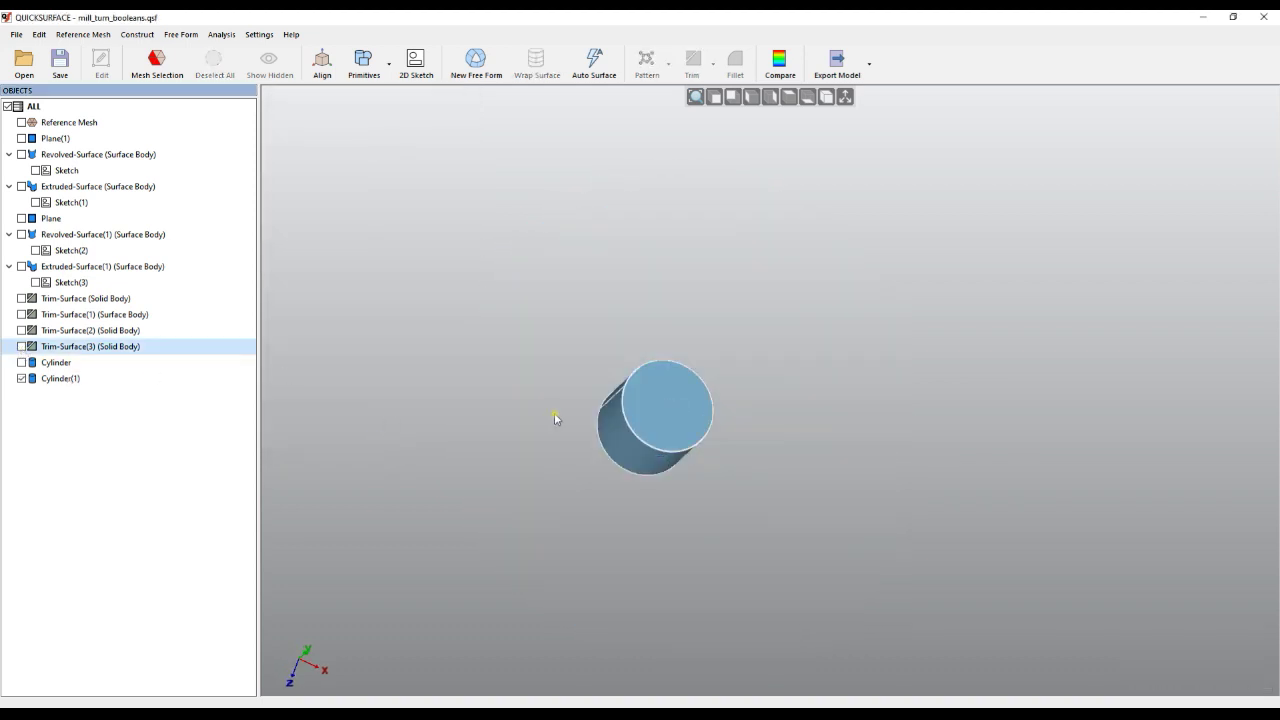
right_drag(554, 420, 617, 471)
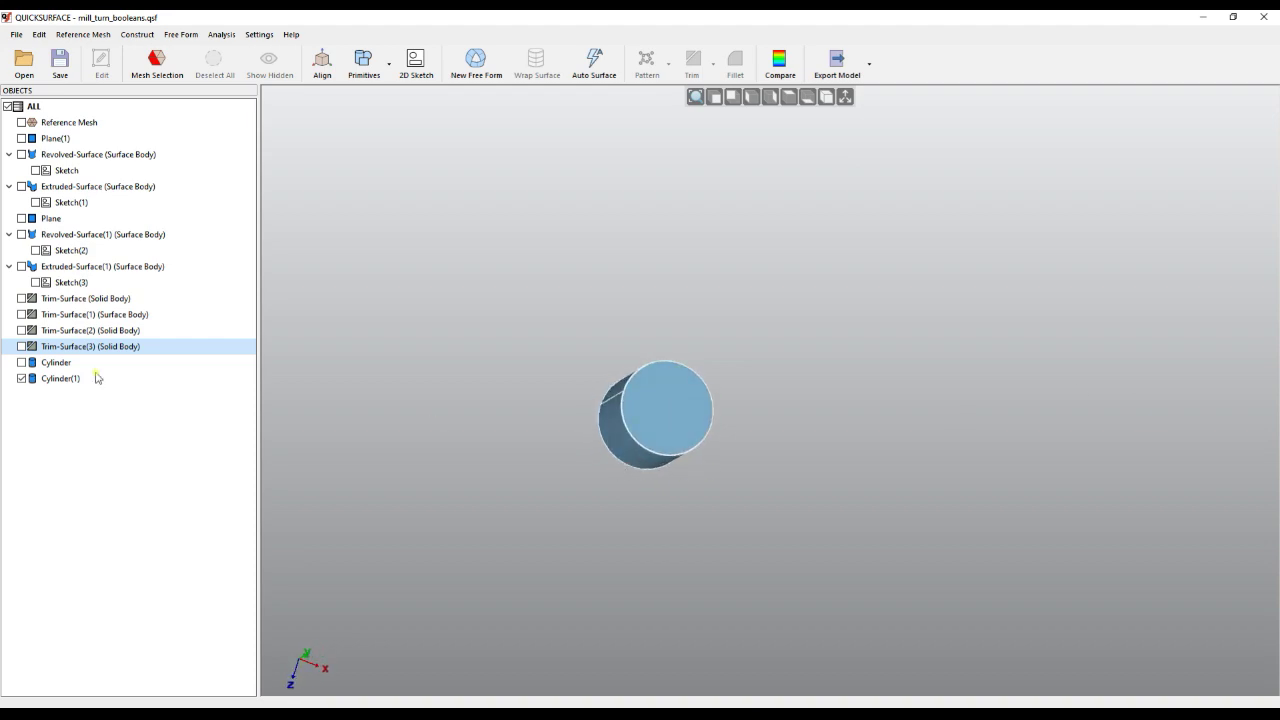
click(21, 346)
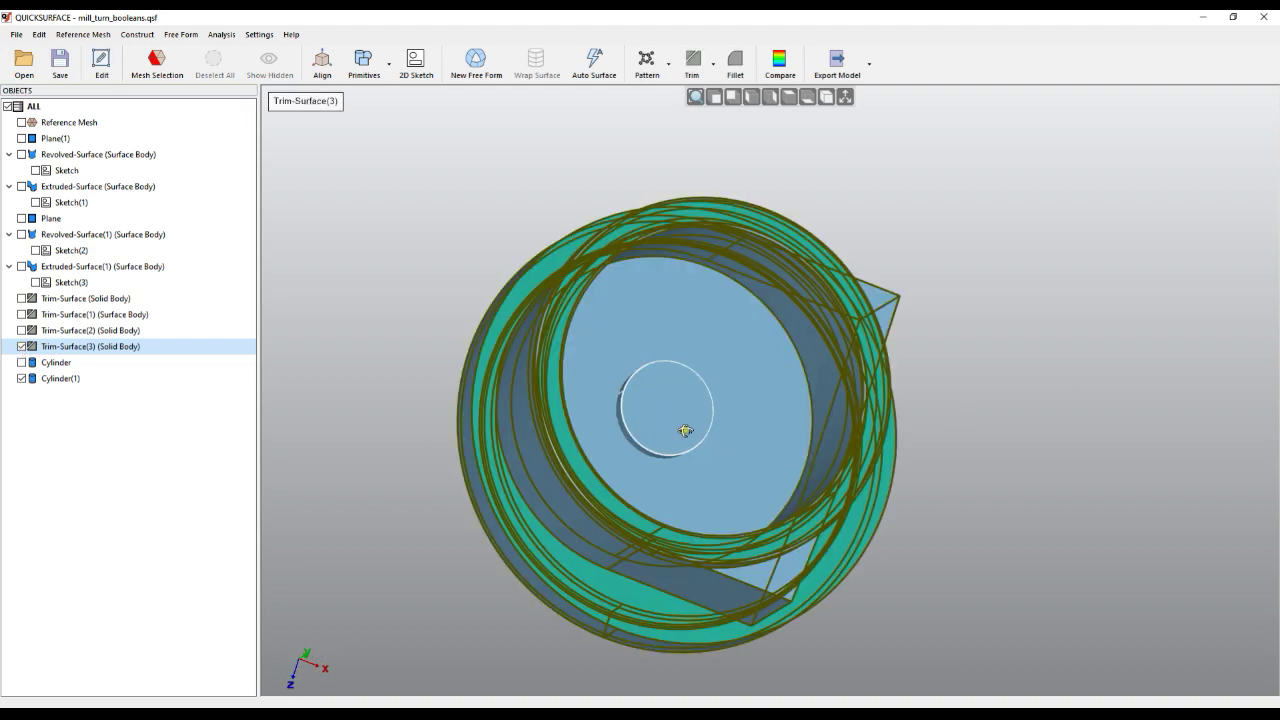
right_drag(578, 357, 908, 320)
click(927, 338)
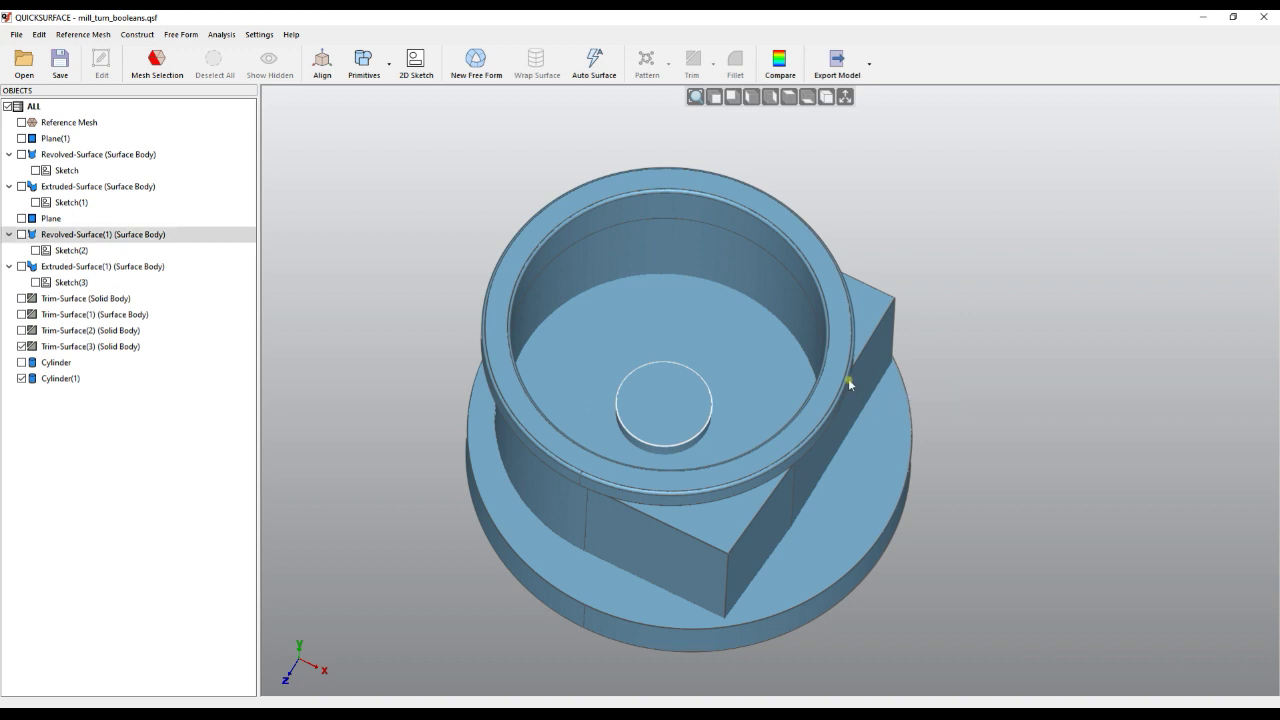
- Cut the solid Cylinder(1) out of the Trim-Surface(3) body to form the central through-hole
click(848, 378)
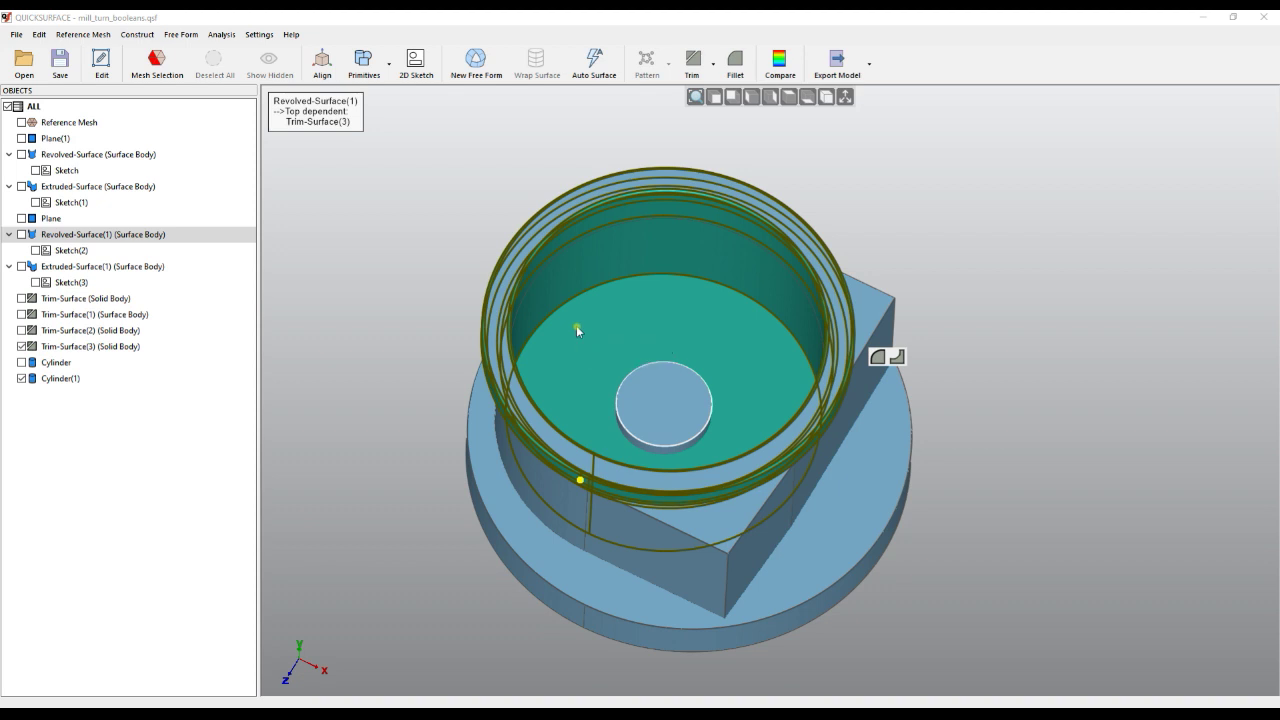
click(714, 66)
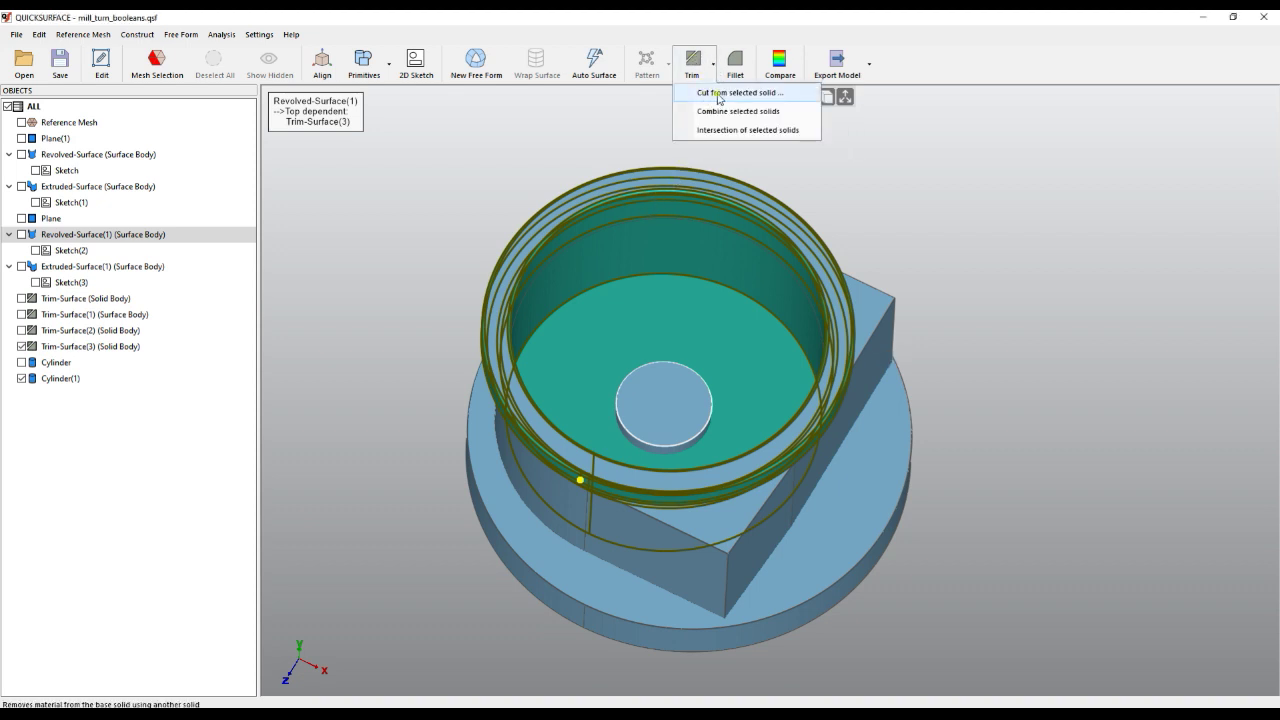
click(714, 66)
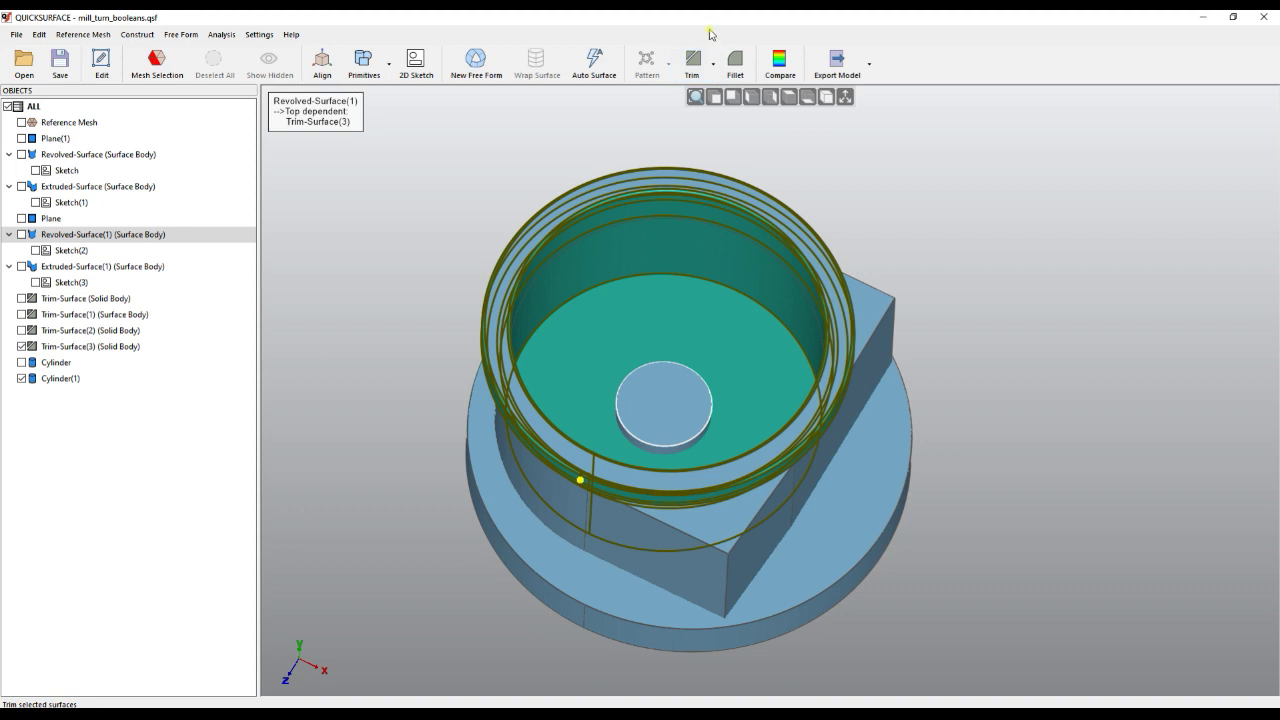
click(130, 36)
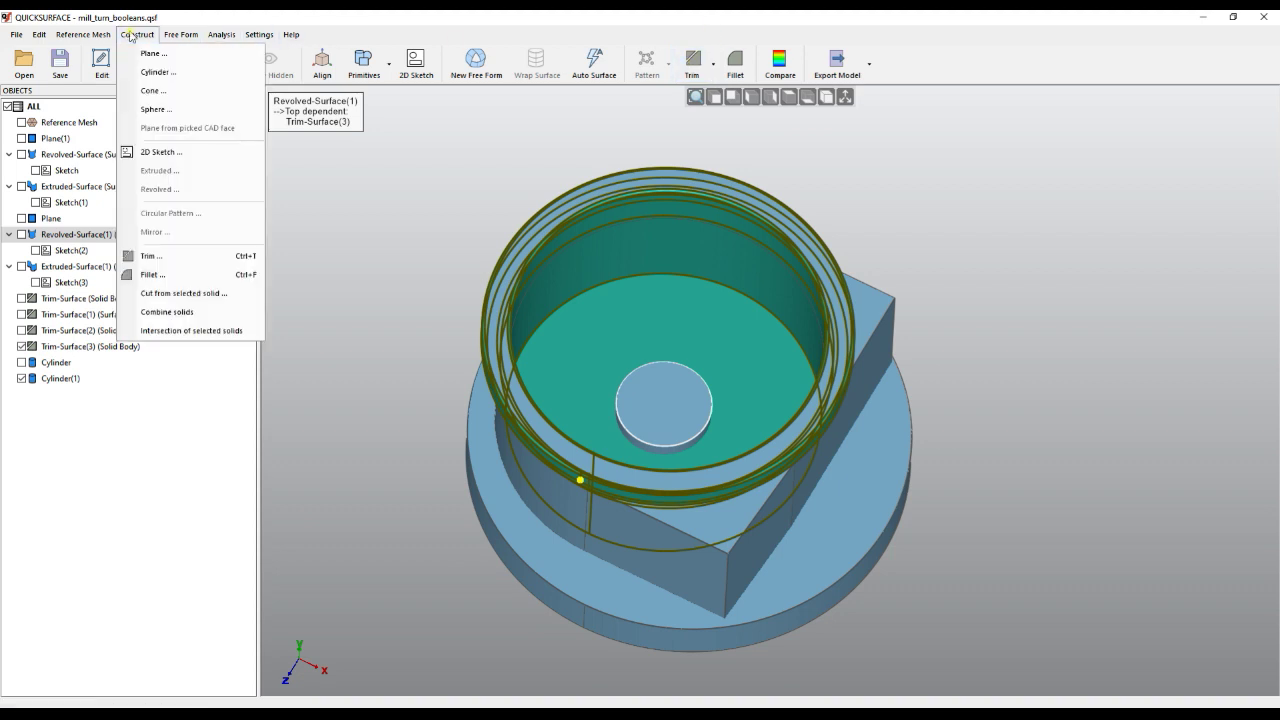
click(185, 294)
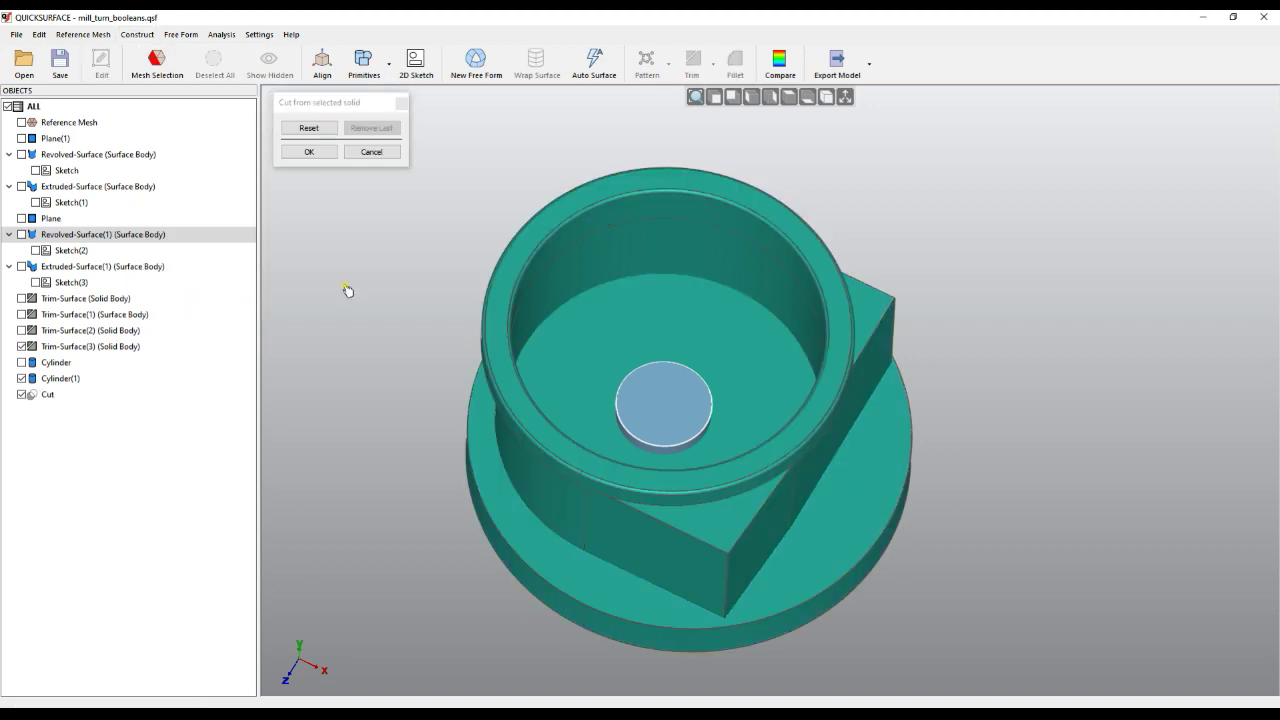
click(674, 410)
right_drag(652, 441, 640, 400)
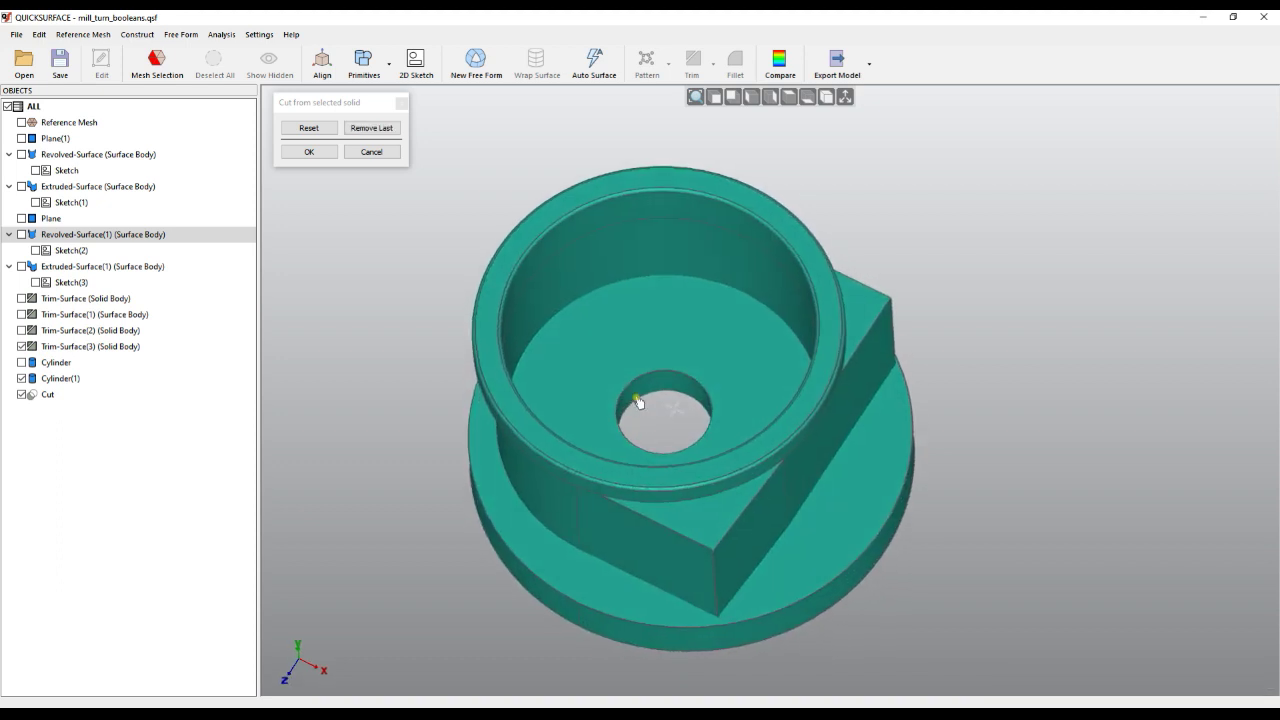
click(310, 152)
right_drag(626, 377, 652, 435)
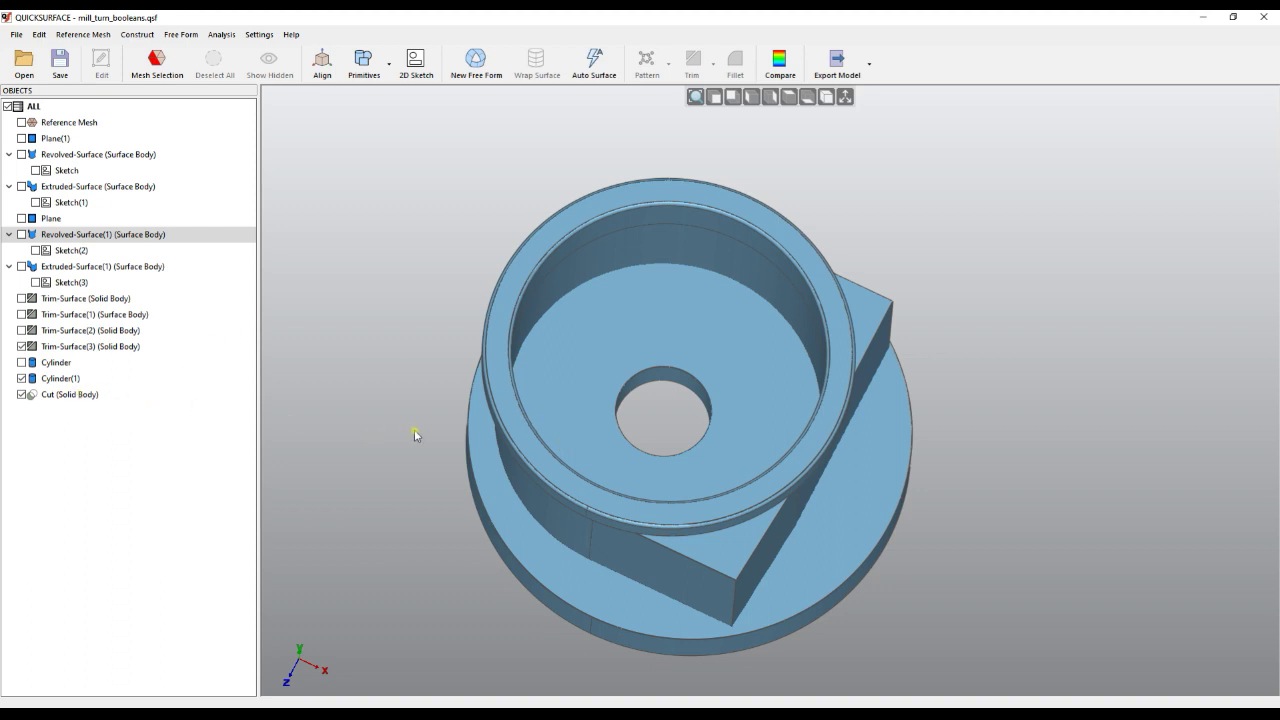
- Show Extruded-Surface(1), the rounded slot profile passing through the flat milled side of the part
right_drag(422, 432, 148, 268)
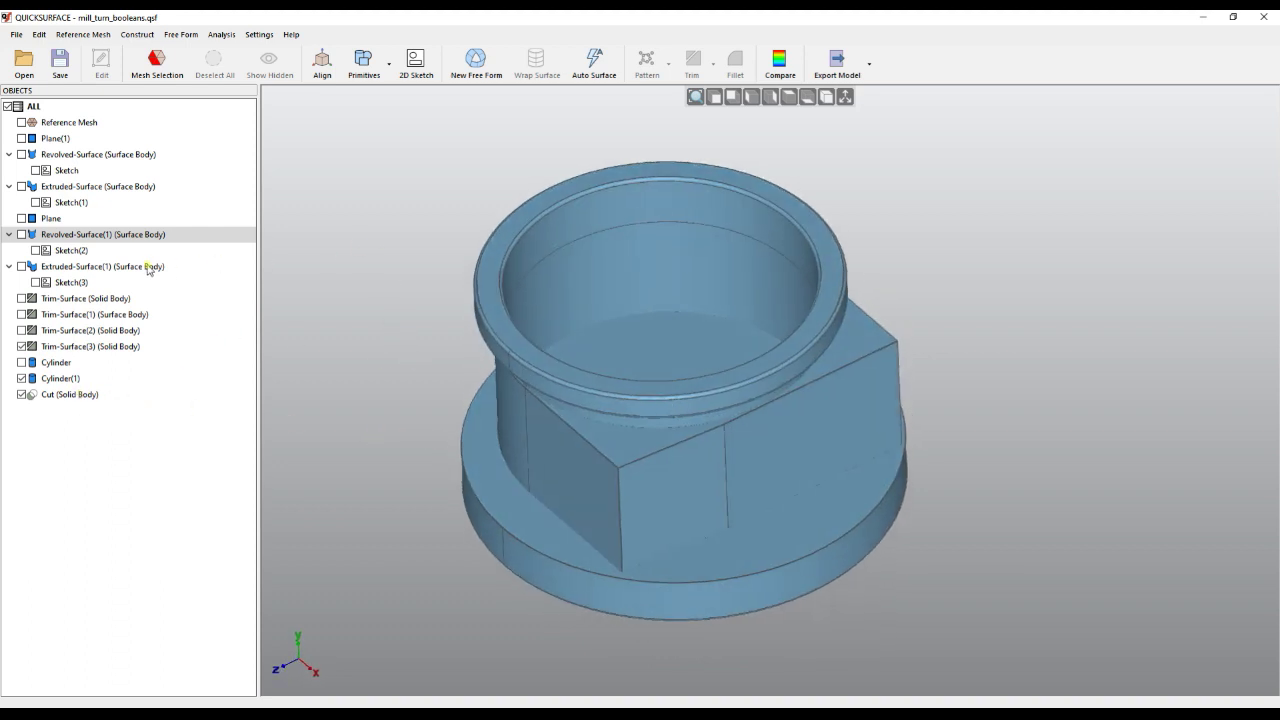
click(148, 268)
click(379, 387)
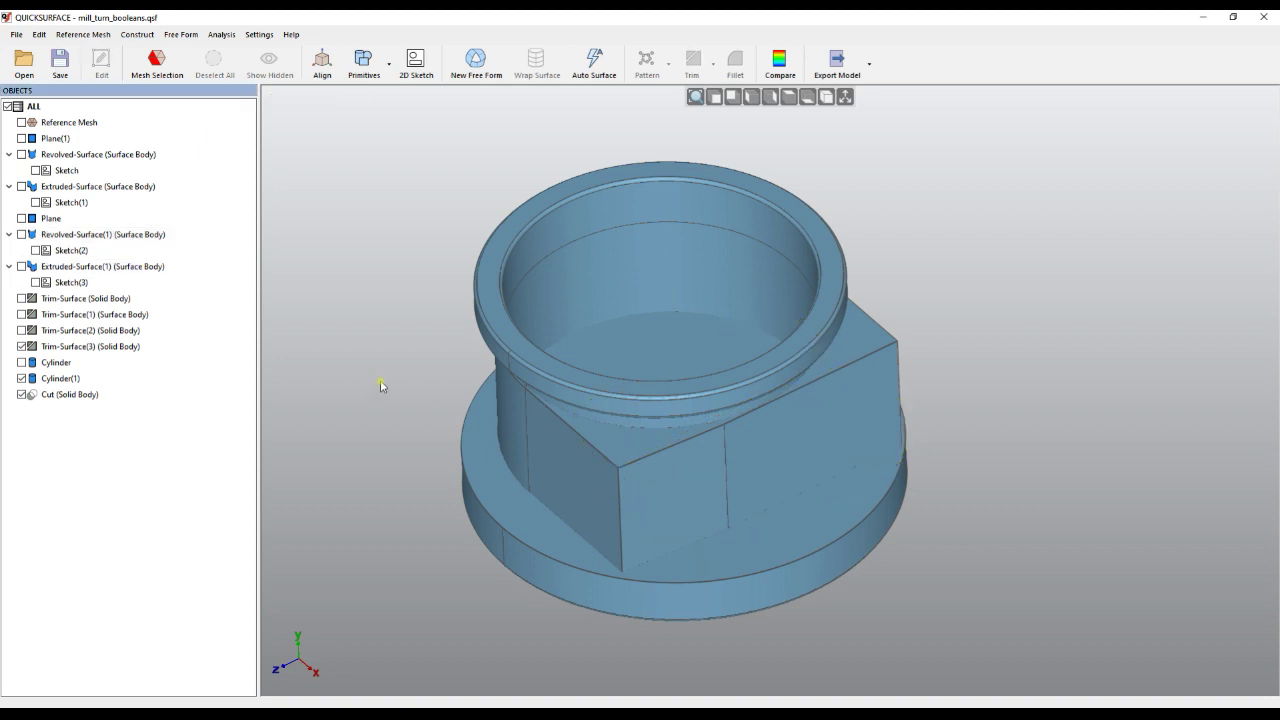
click(24, 268)
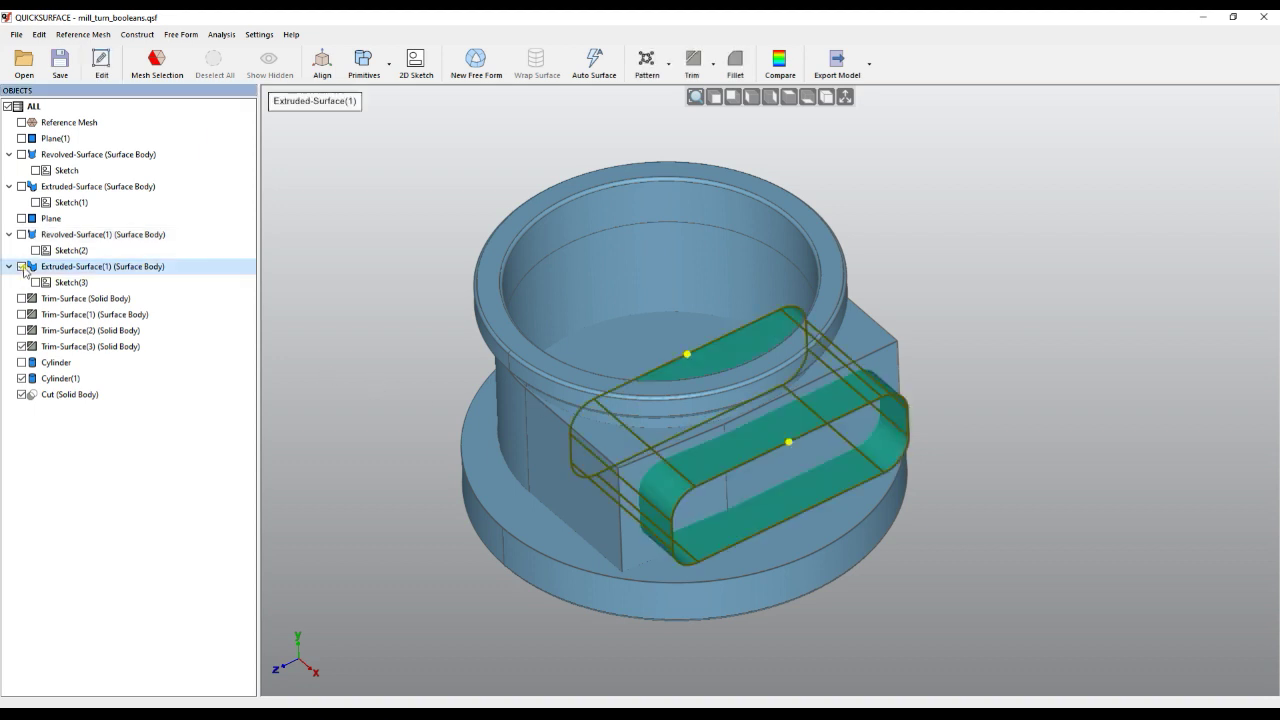
click(396, 421)
right_drag(643, 499, 700, 420)
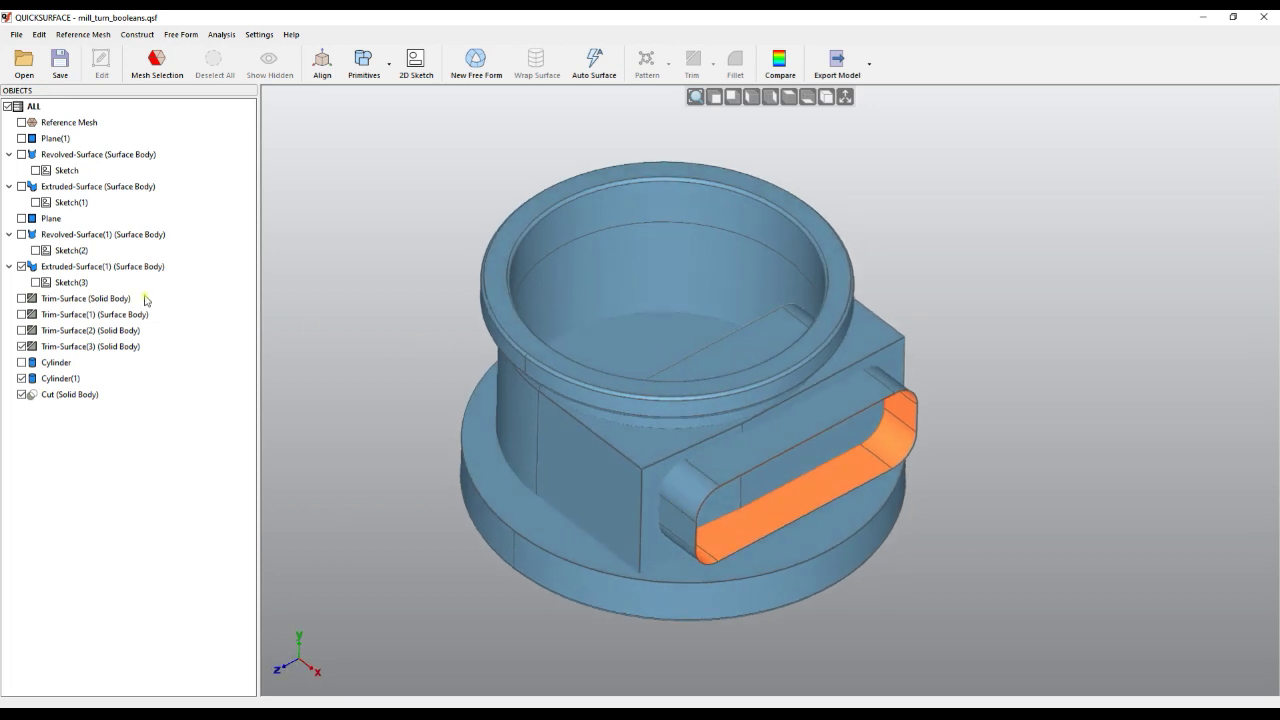
- Edit Extruded-Surface(1) to make it a solid, keeping its existing depths and draft
click(110, 268)
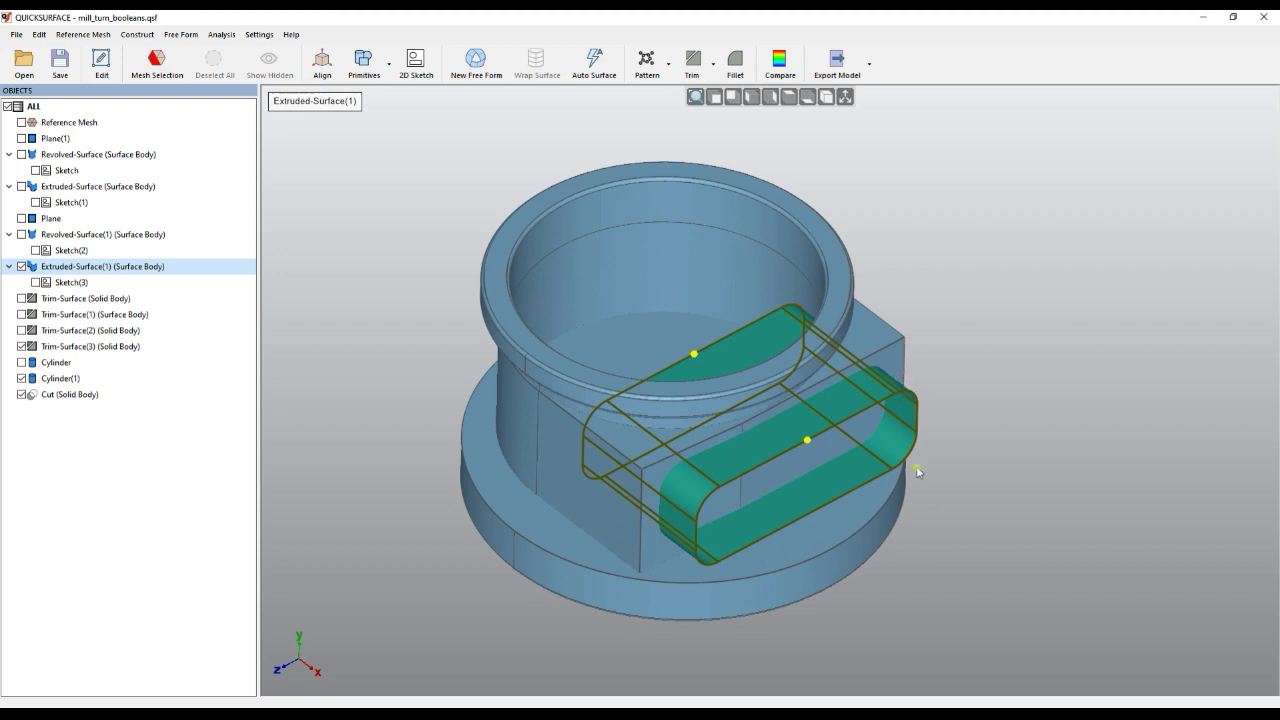
right_click(105, 270)
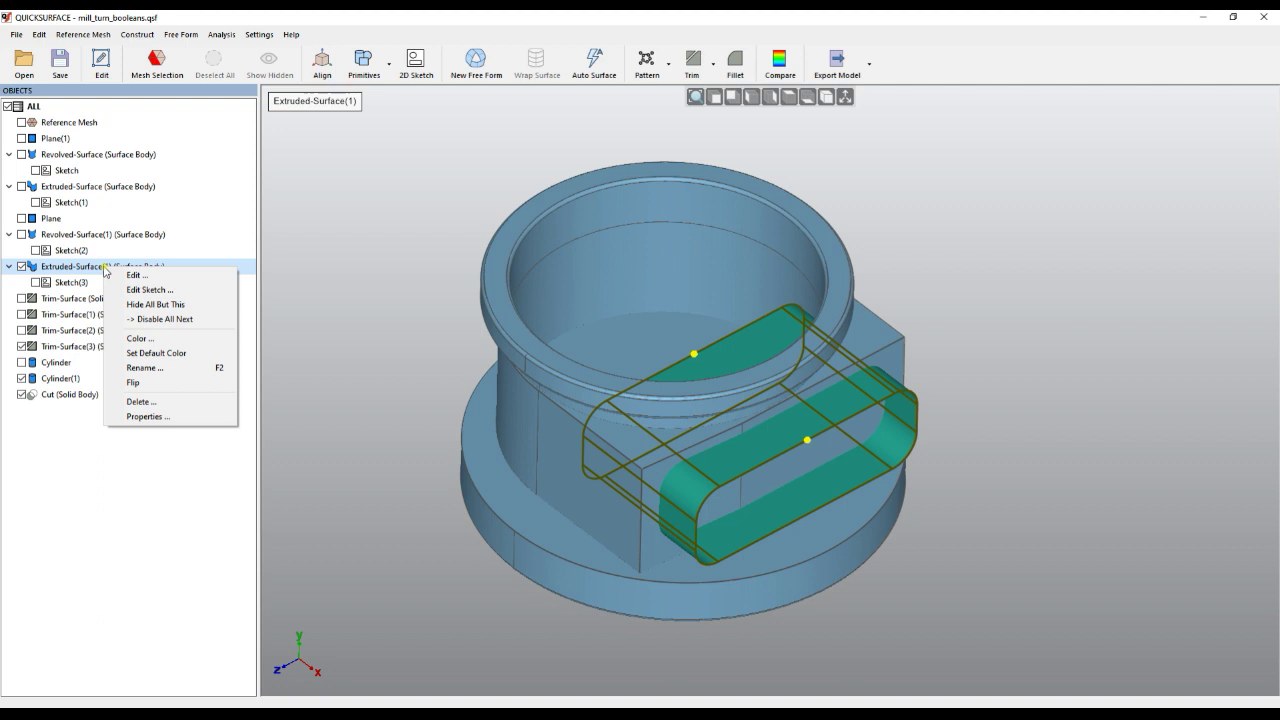
click(75, 272)
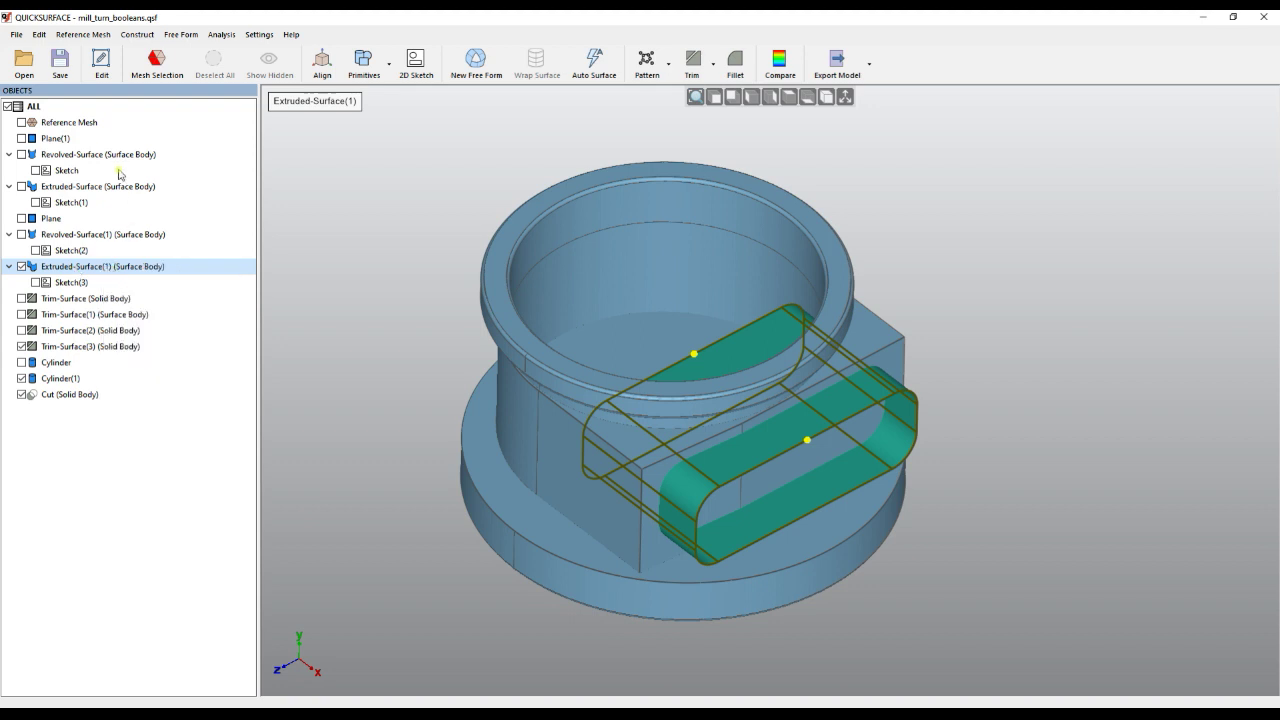
click(102, 62)
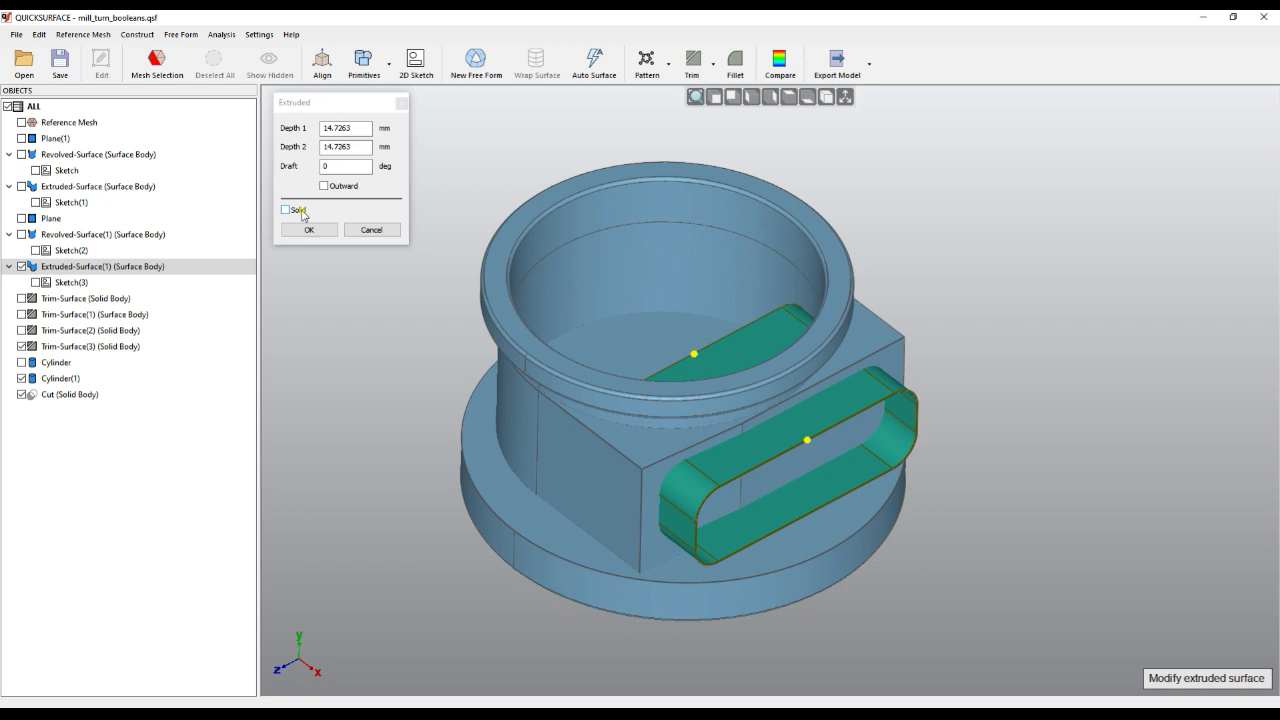
click(301, 211)
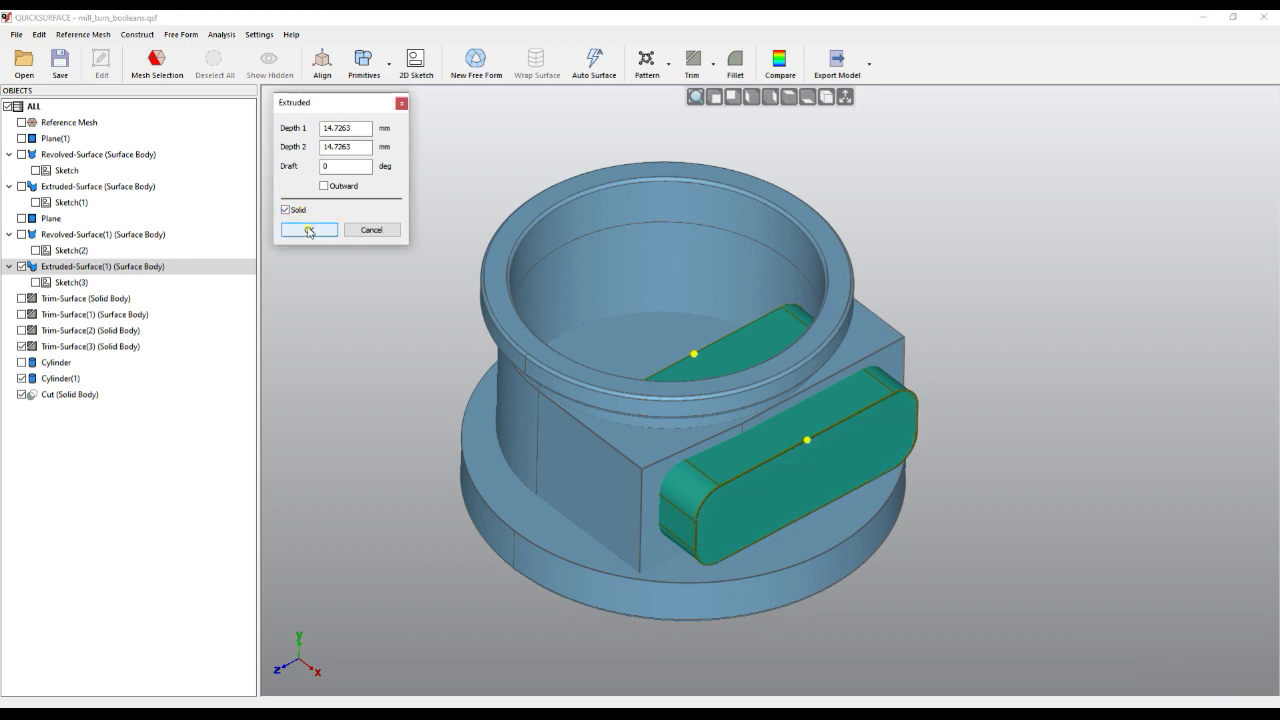
click(309, 231)
right_drag(480, 323, 552, 325)
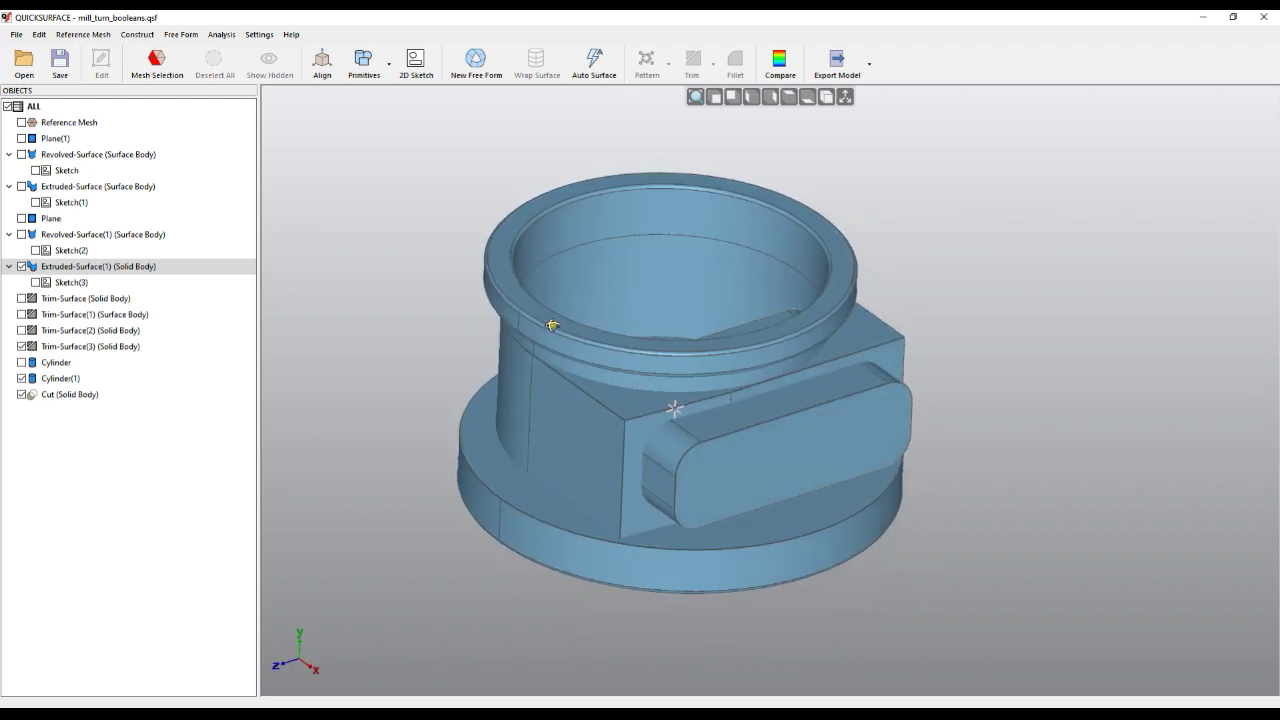
- Try cutting the solid Extruded-Surface(1) from the Cut body as a separate cut, inspect the slot preview, and cancel it
click(574, 422)
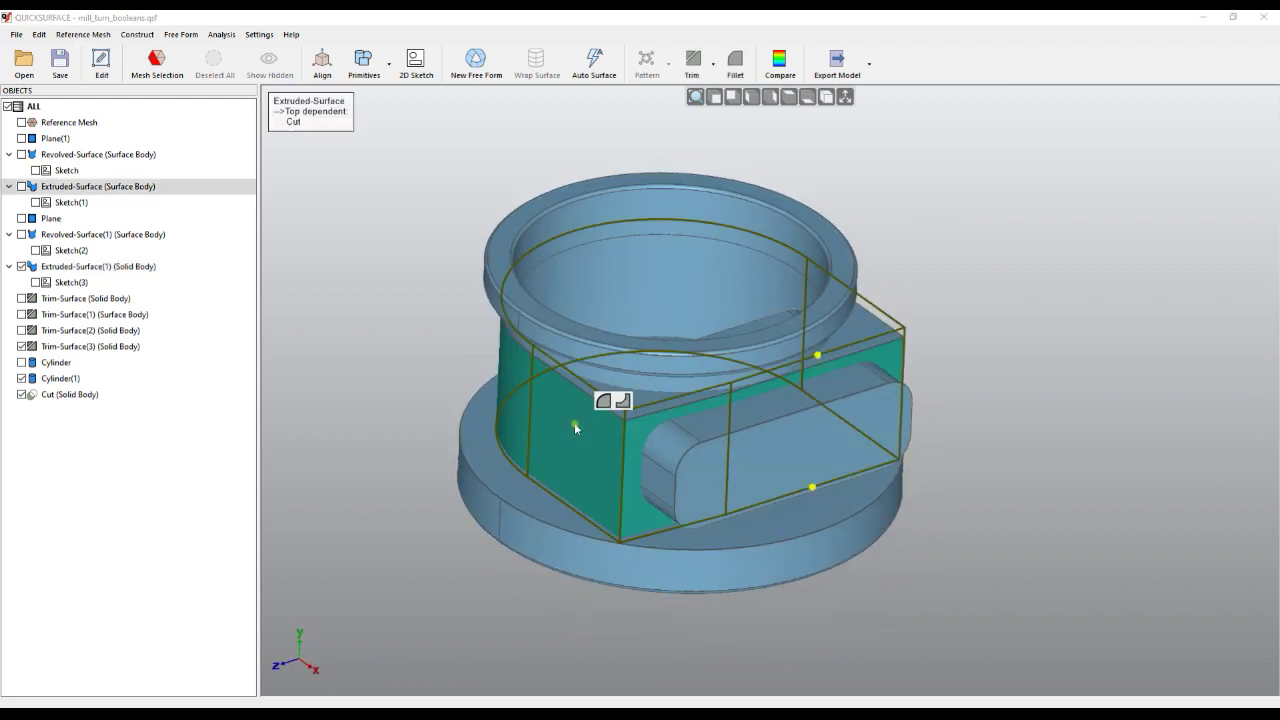
click(70, 395)
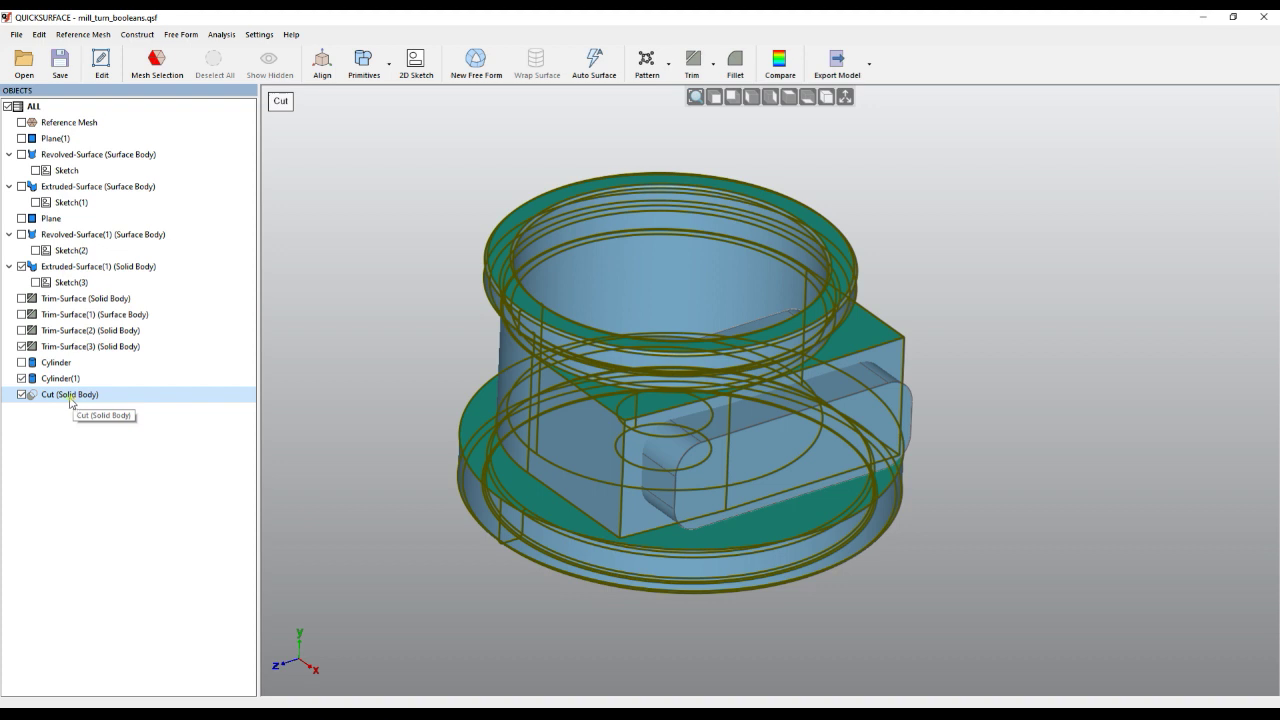
click(713, 66)
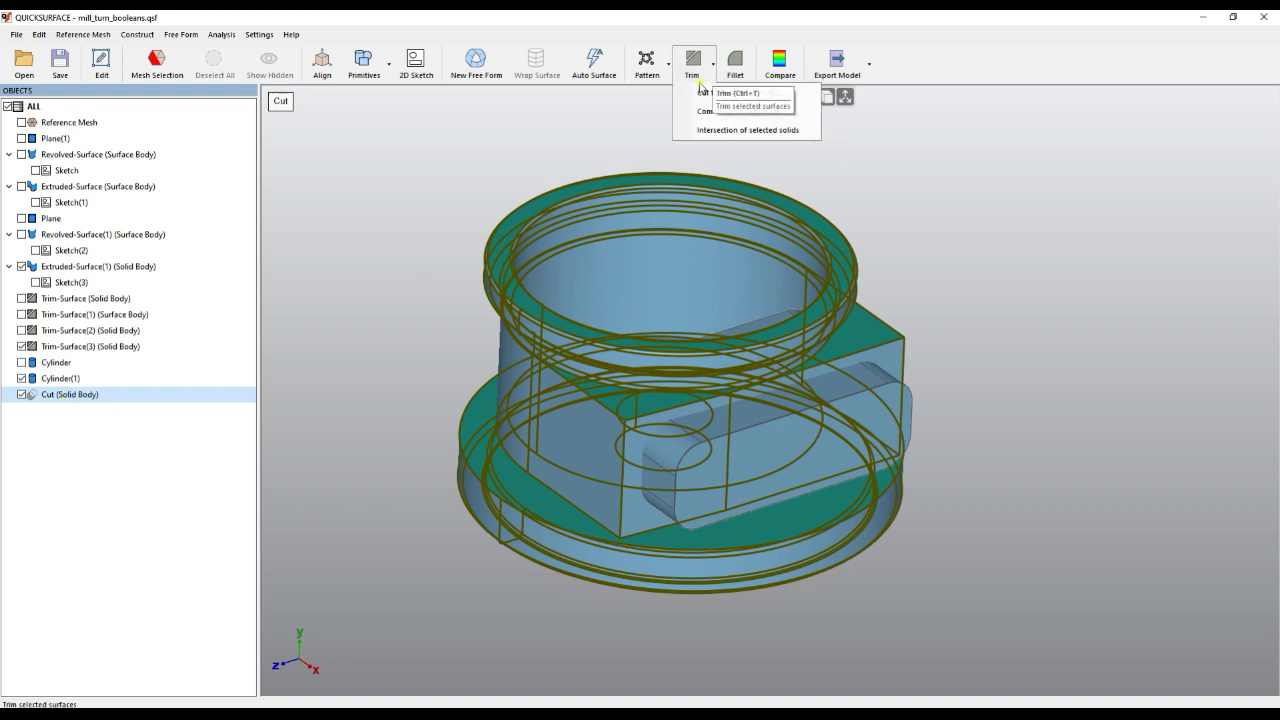
click(704, 93)
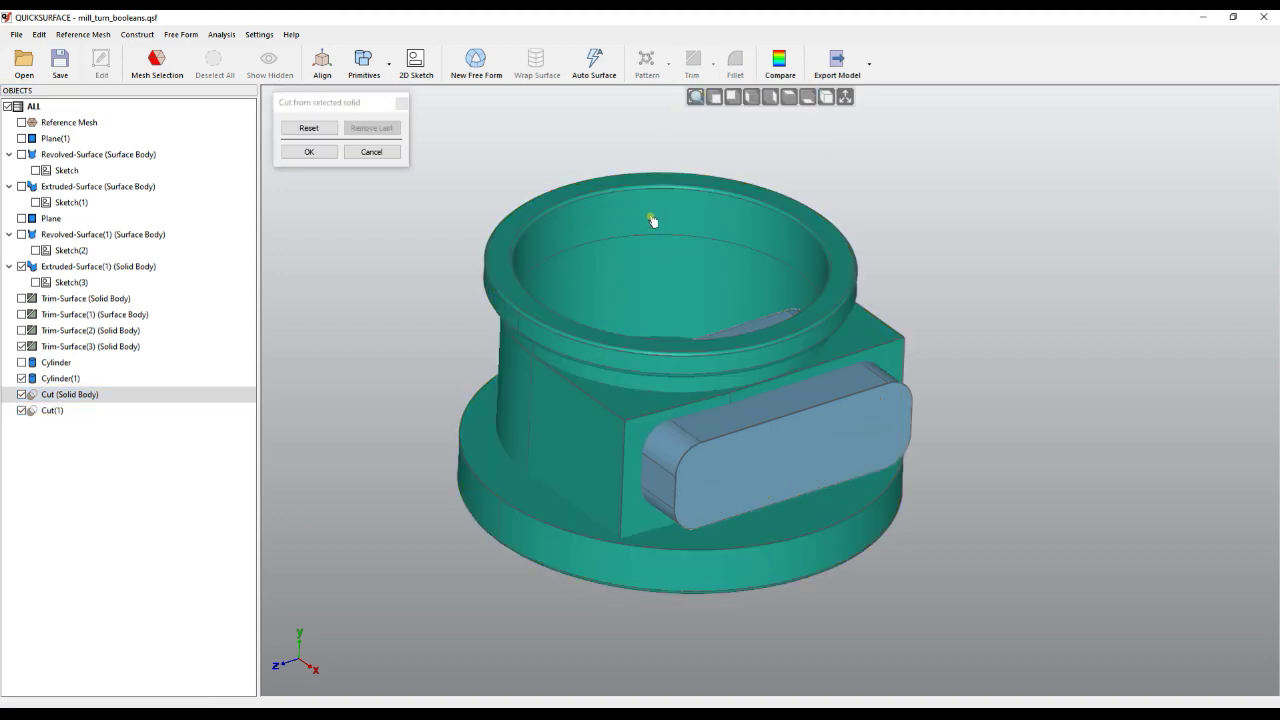
click(705, 466)
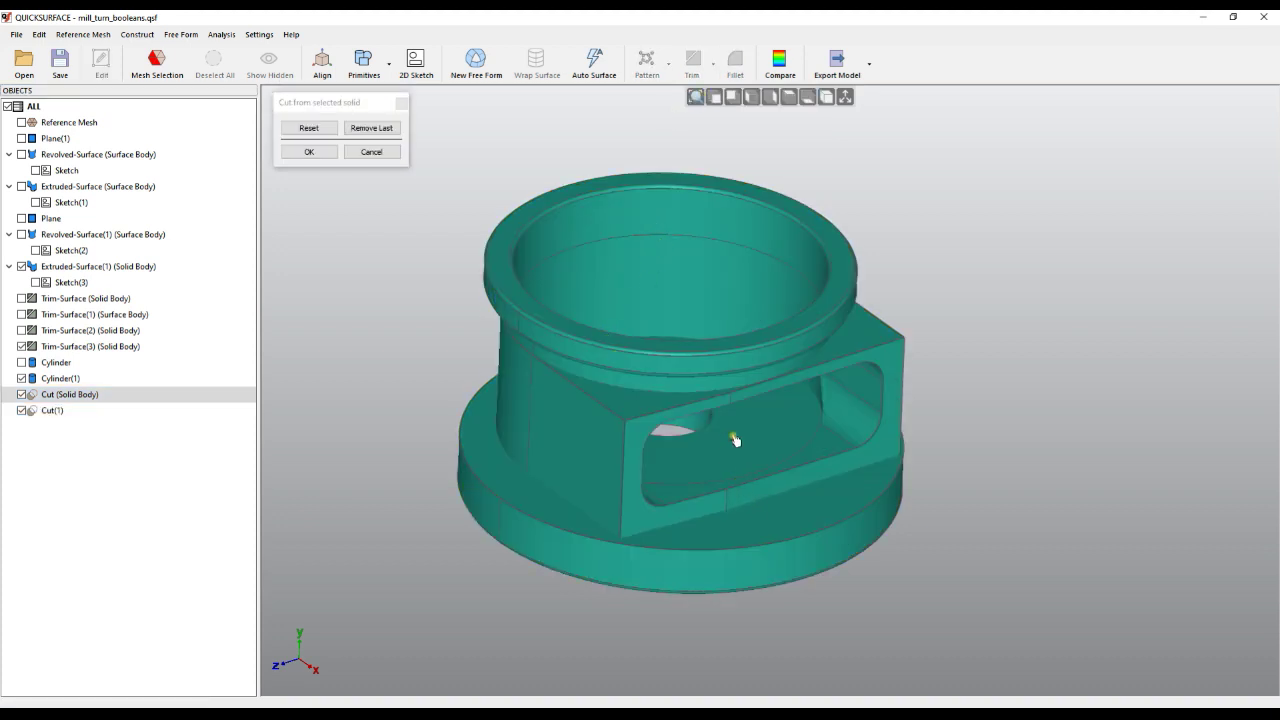
mouse_move(734, 437)
right_down()
mouse_move(663, 331)
mouse_move(680, 374)
mouse_move(726, 417)
right_up()
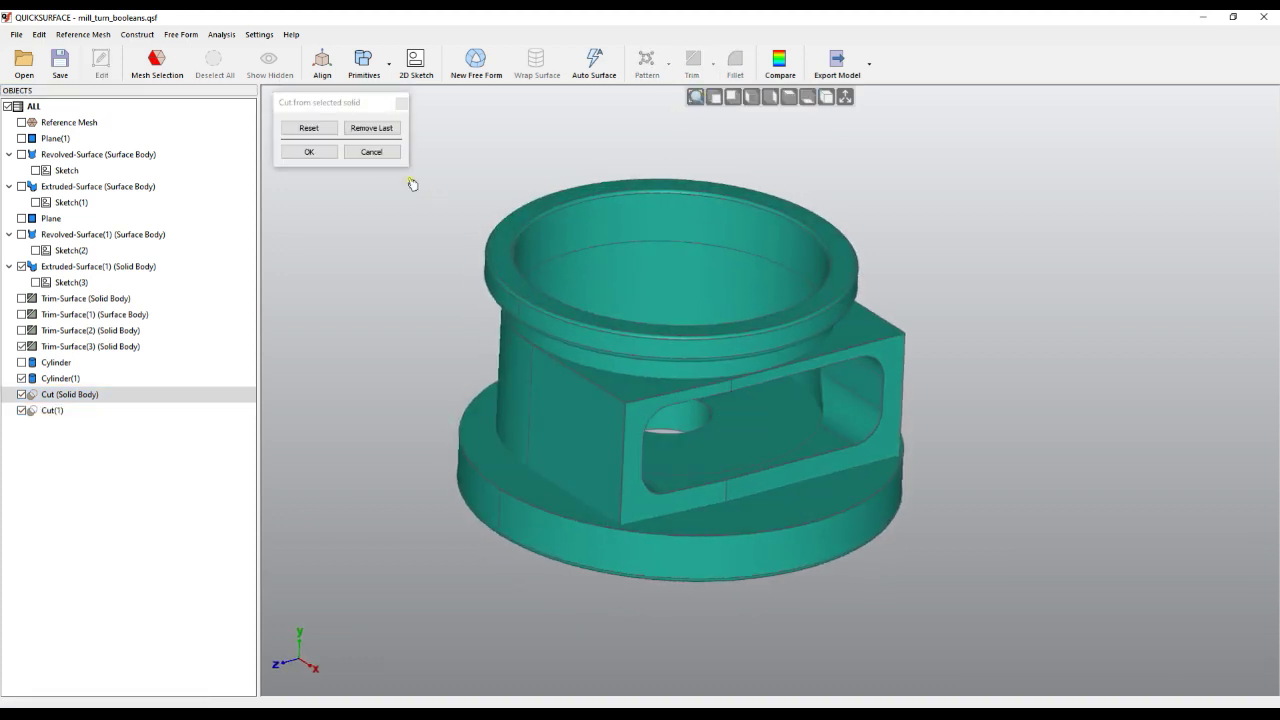
click(371, 152)
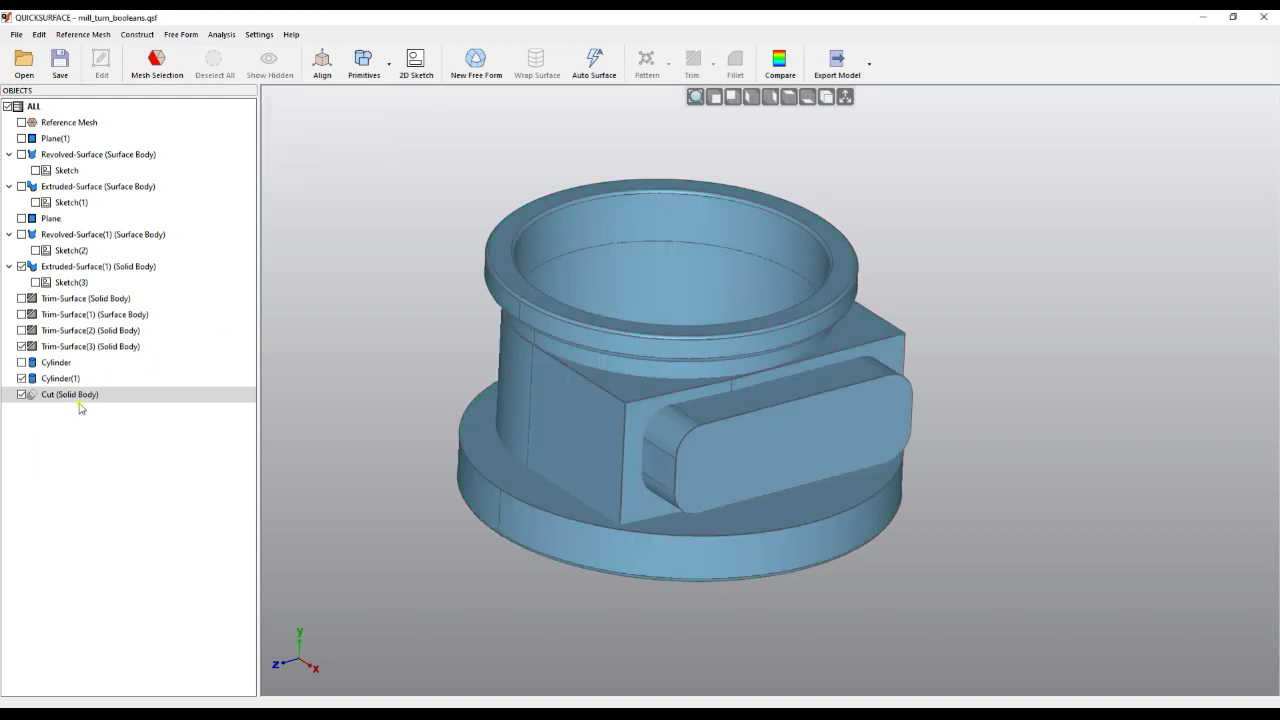
- Edit the existing Cut, reset its cutting bodies, and subtract both Cylinder(1) and Extruded-Surface(1) in the same operation
right_drag(303, 366, 450, 560)
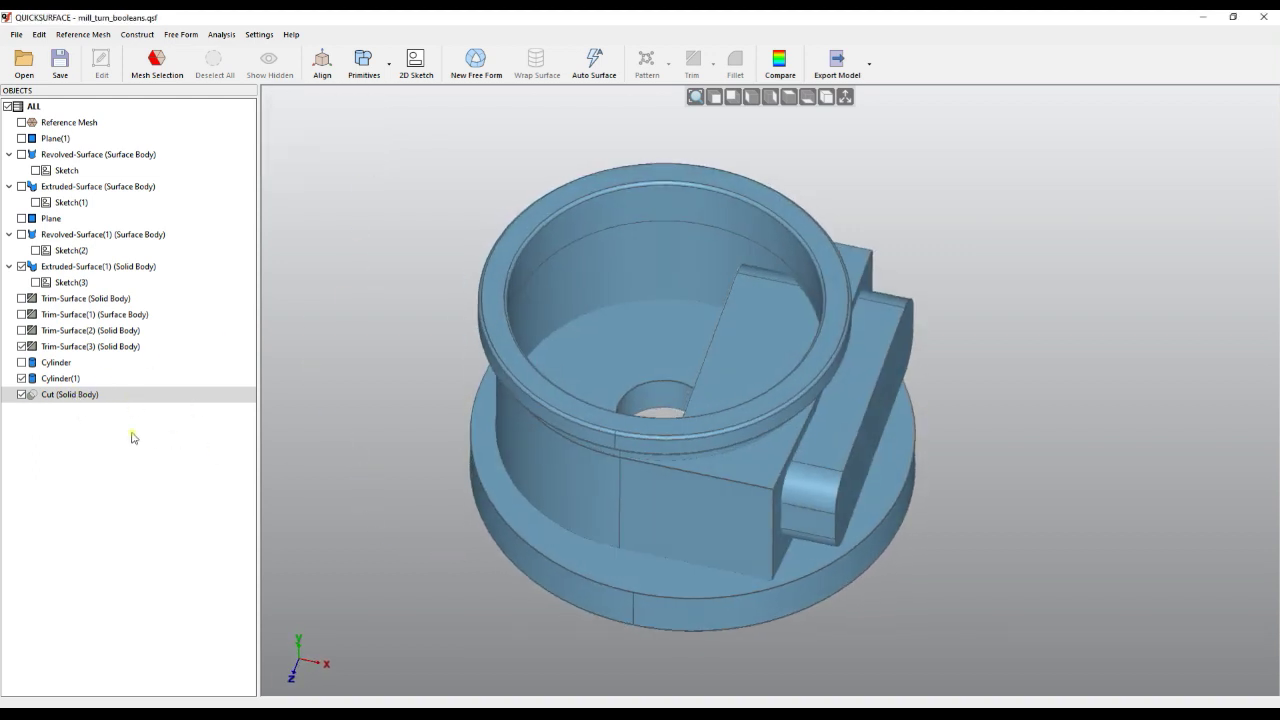
right_click(52, 397)
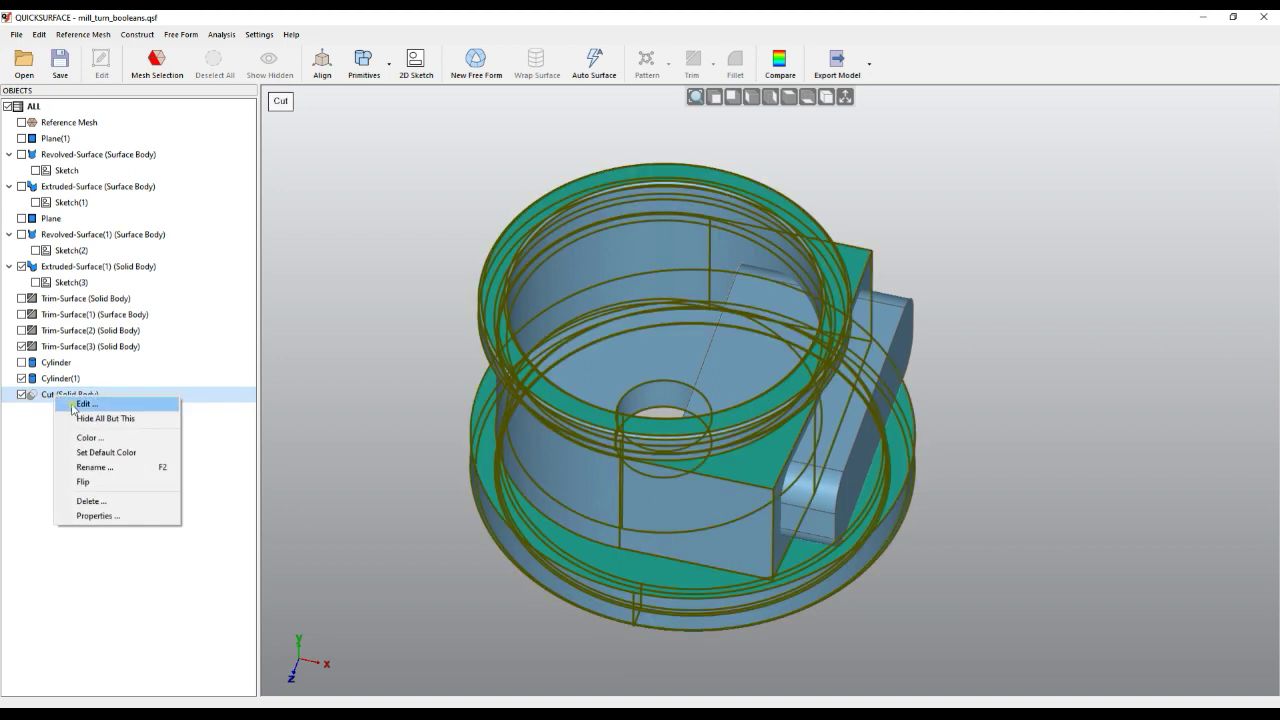
click(80, 405)
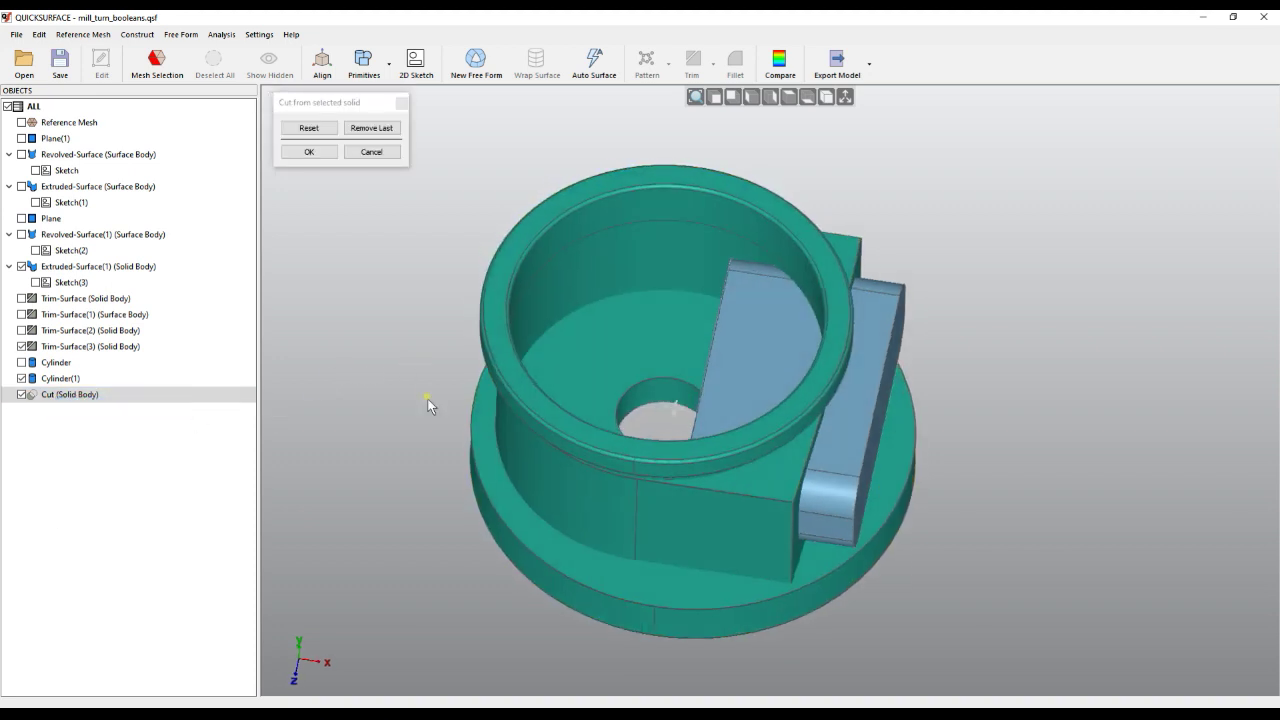
click(308, 128)
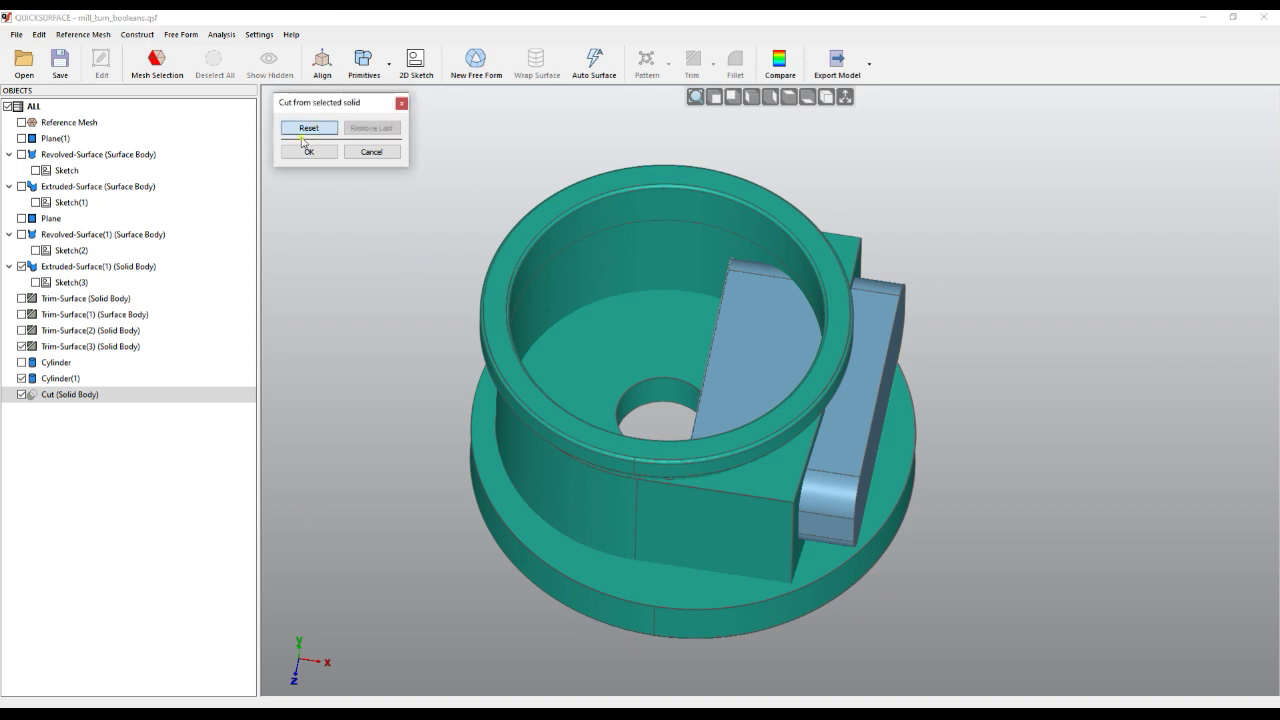
right_drag(683, 357, 775, 439)
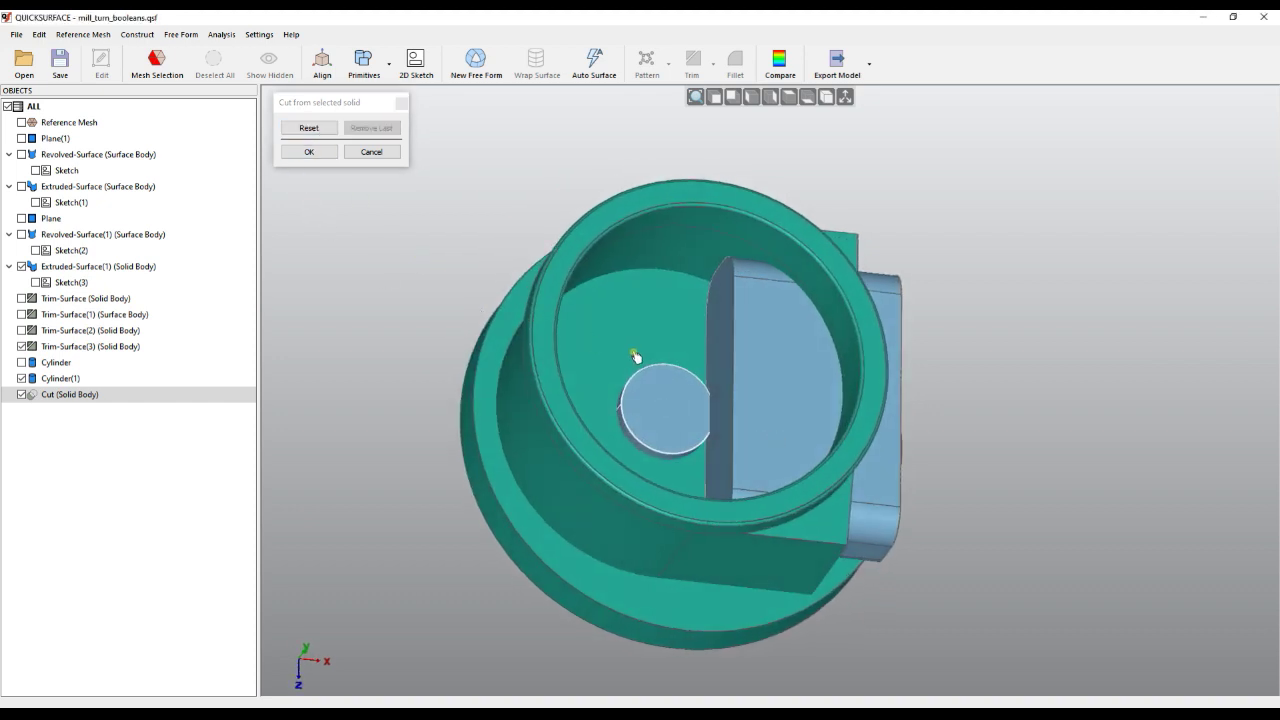
click(651, 416)
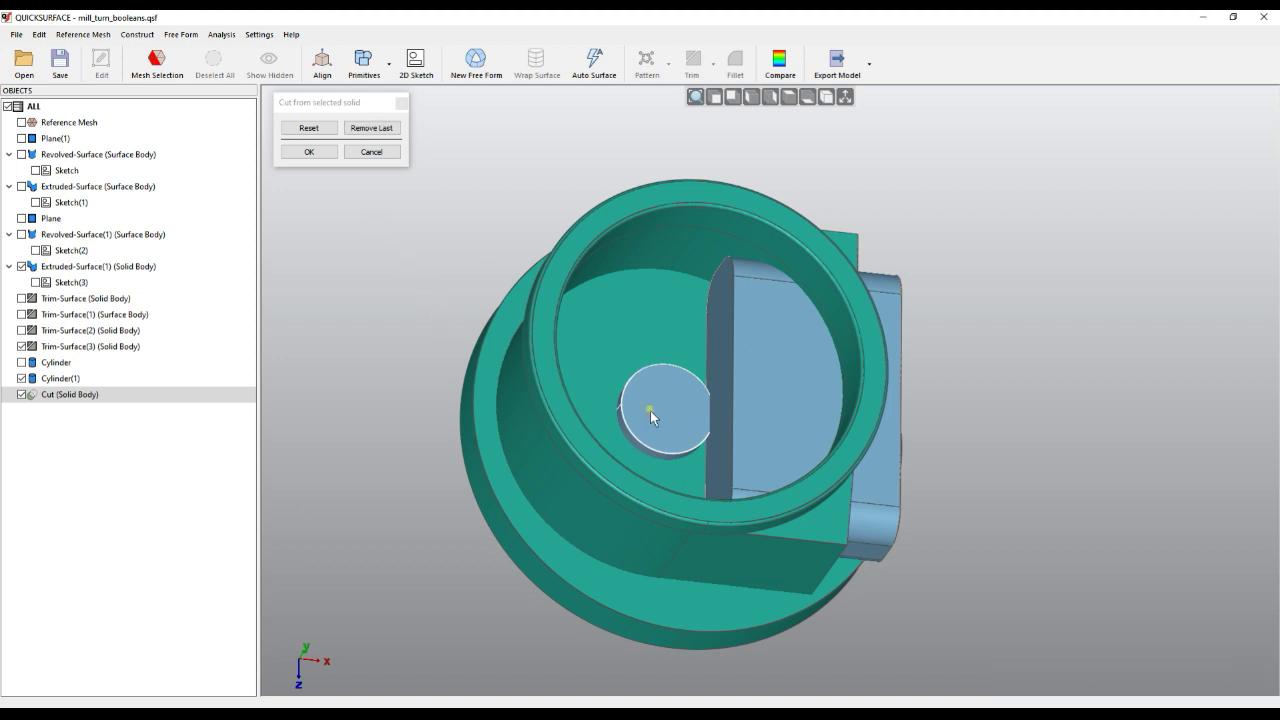
click(771, 389)
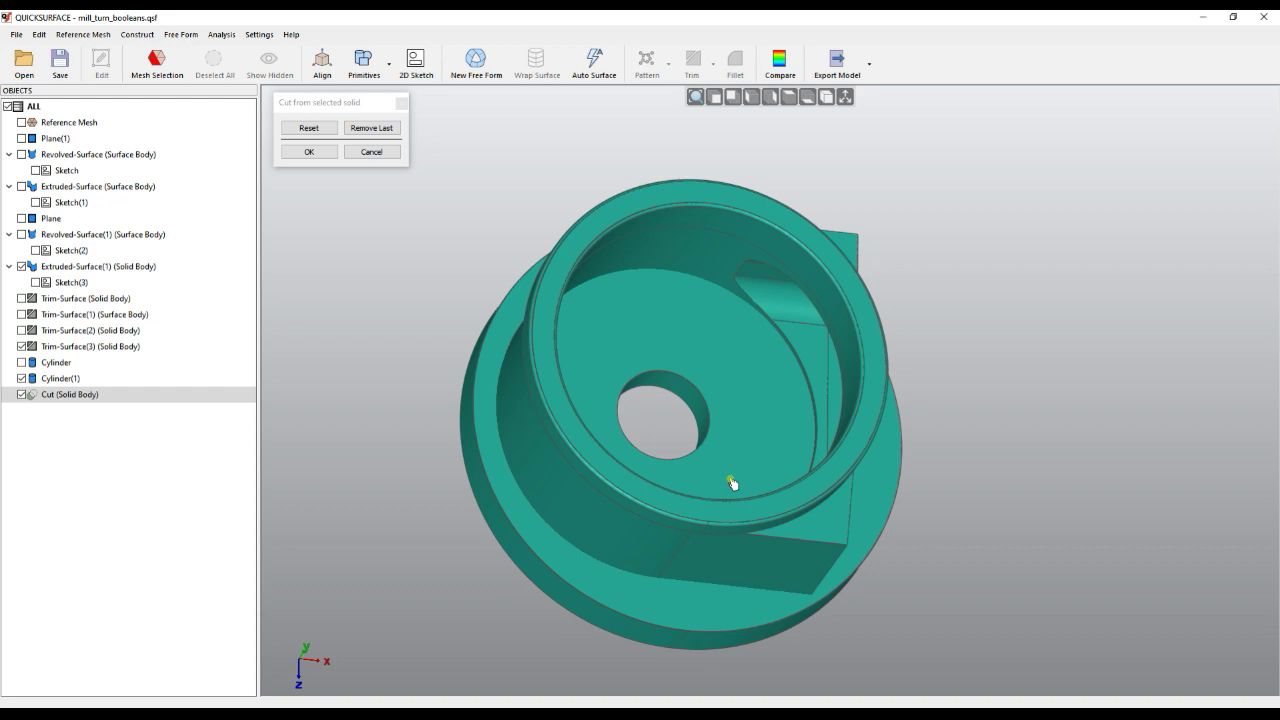
click(310, 153)
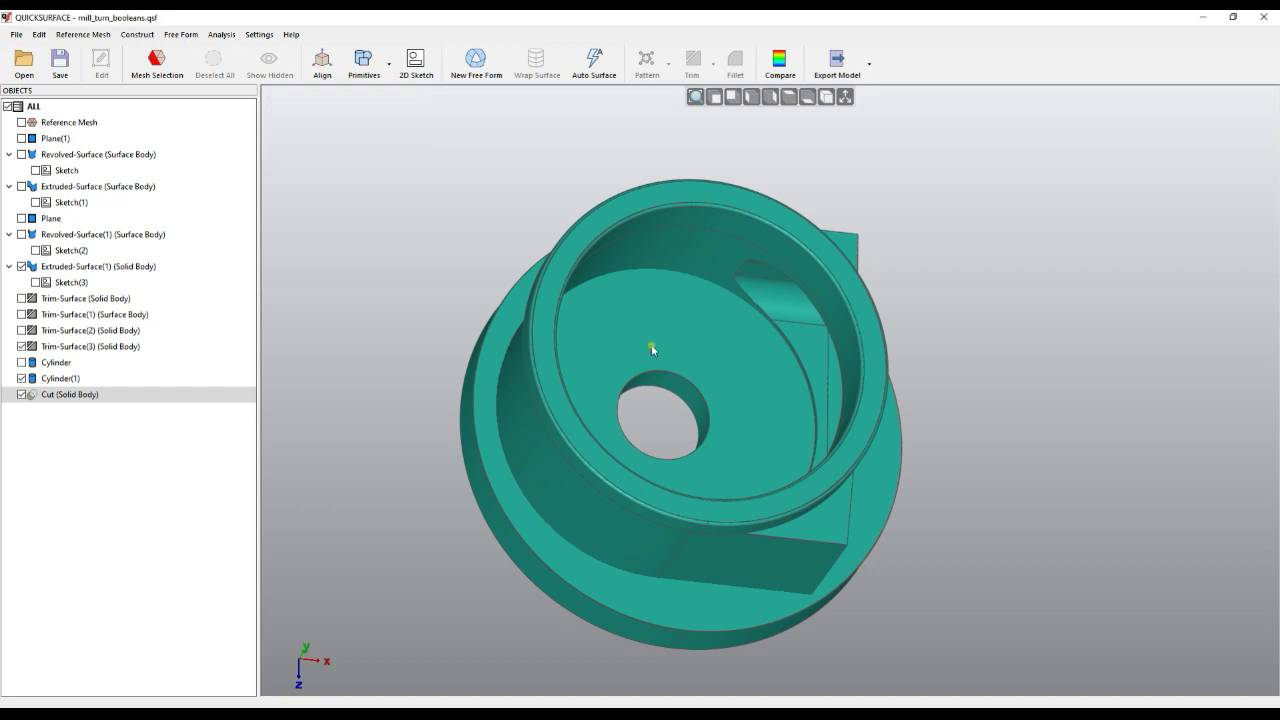
right_drag(743, 427, 835, 390)
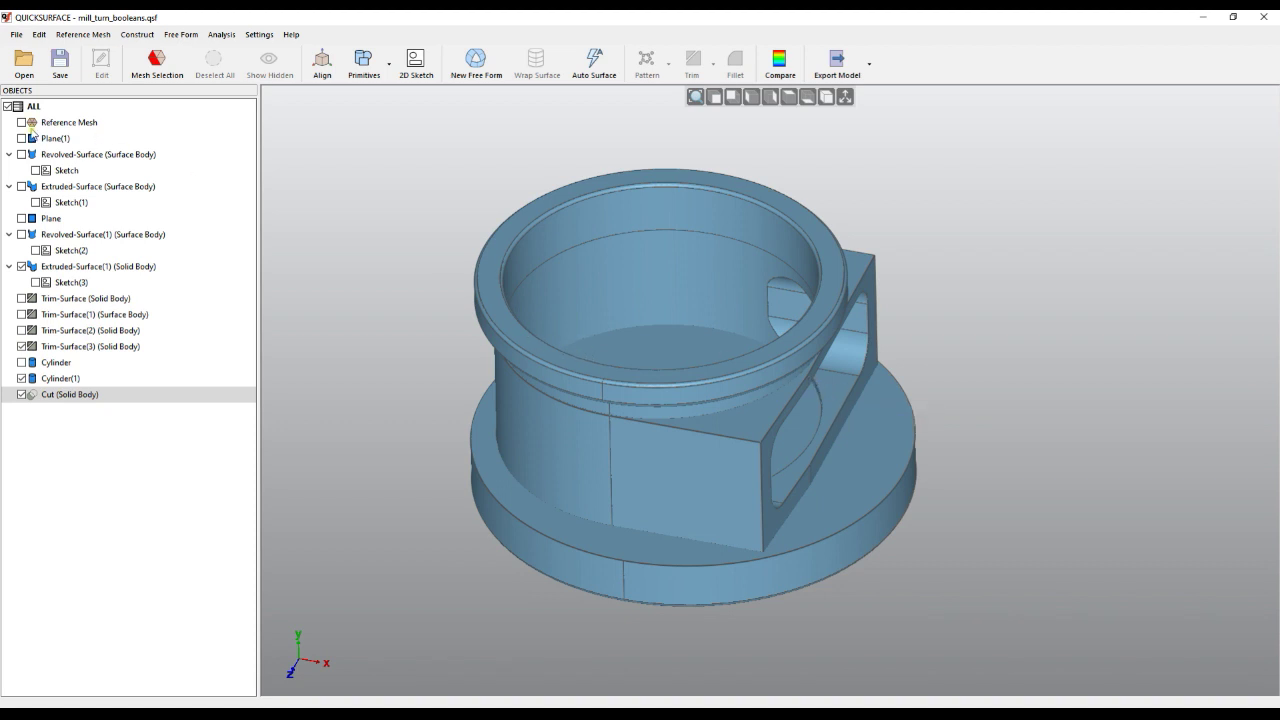
- Show the Reference Mesh over the Cut body, then isolate the mesh to examine the small holes around the upper rim
click(22, 122)
right_drag(503, 230, 556, 327)
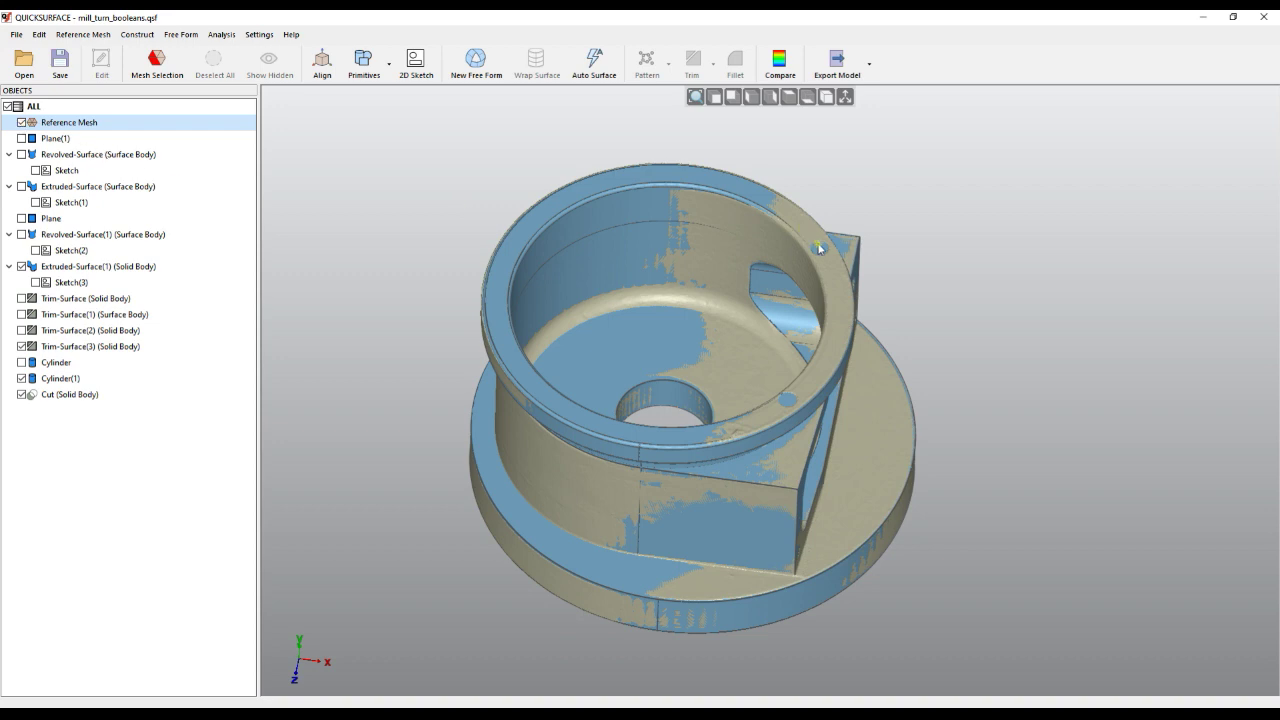
right_click(74, 124)
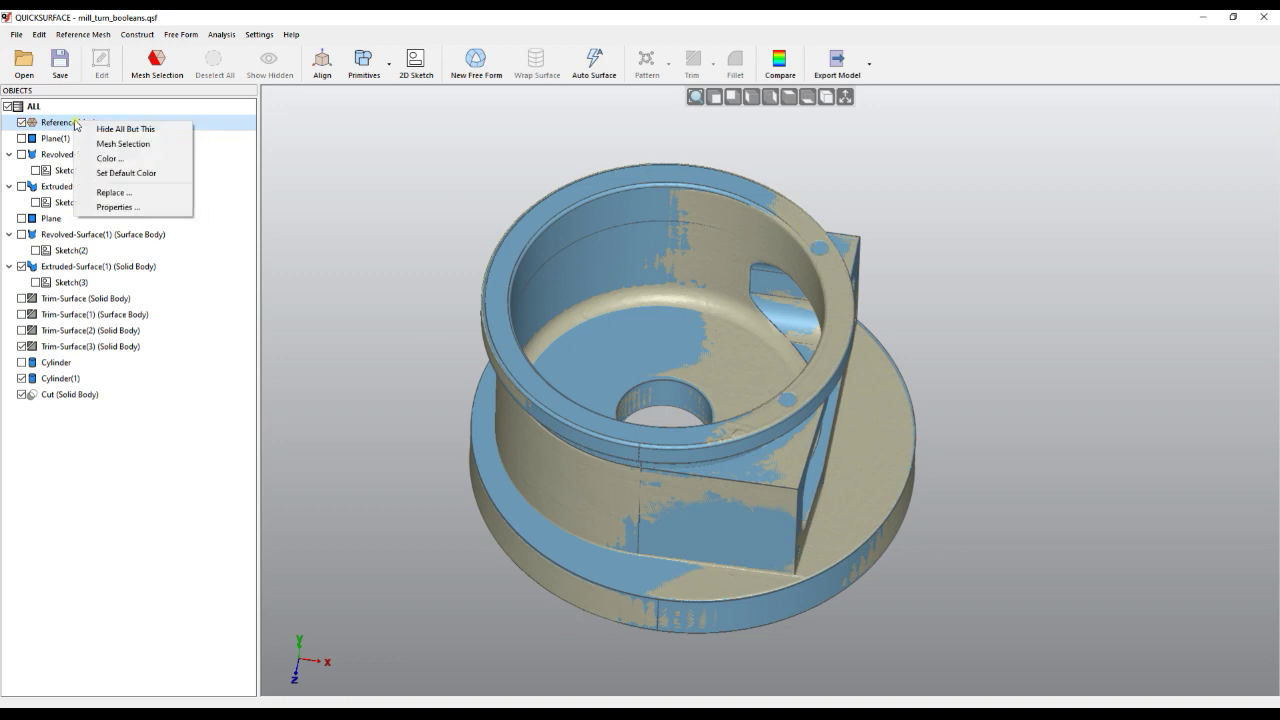
click(100, 127)
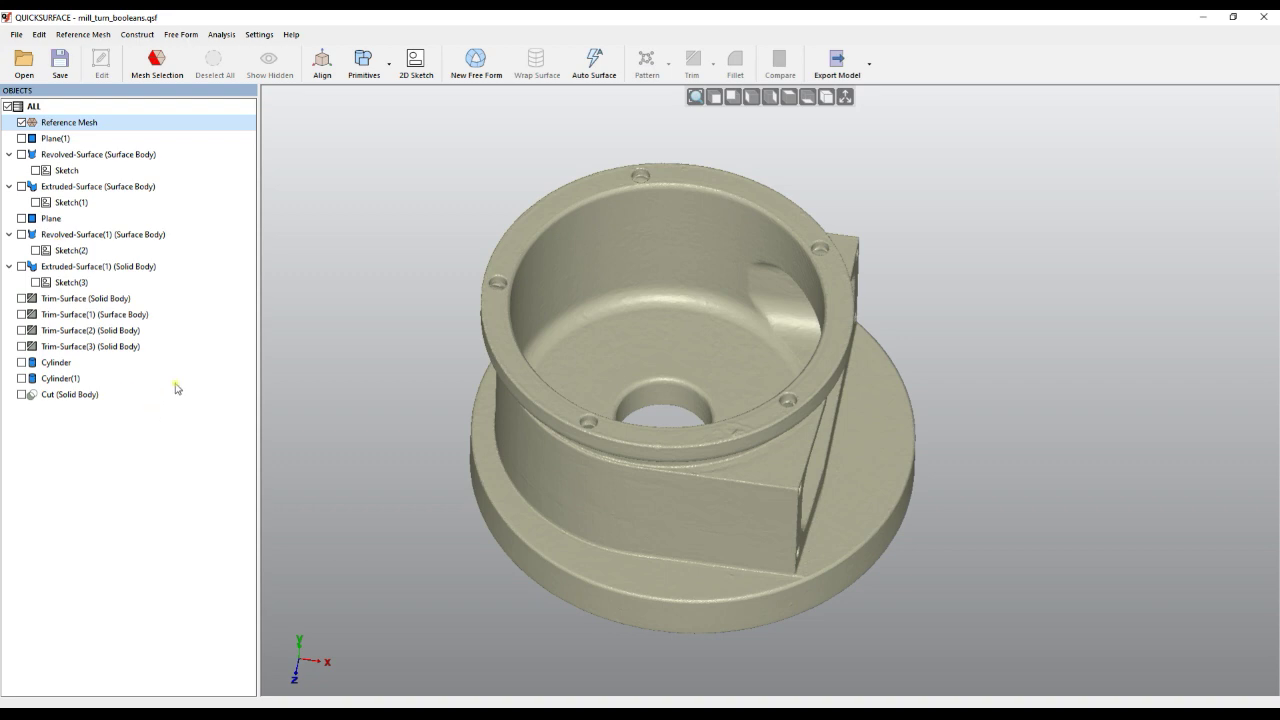
right_drag(632, 316, 764, 389)
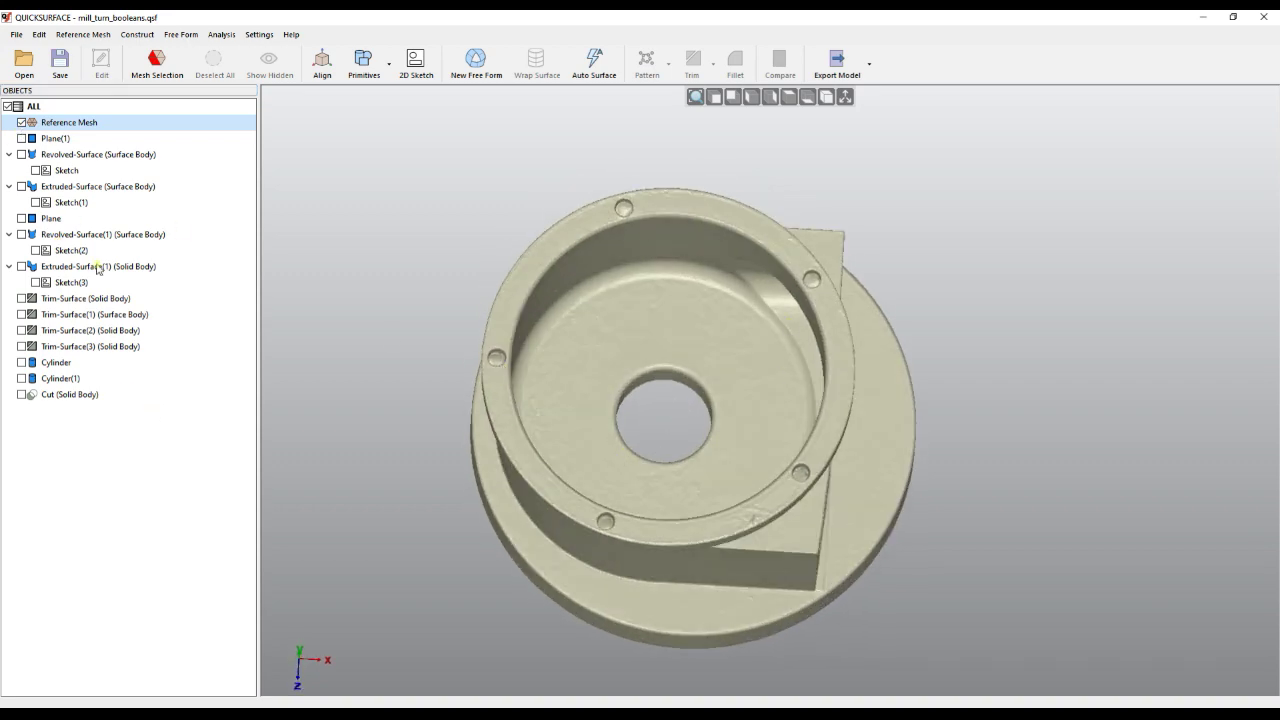
- Hide the Reference Mesh and show the Cut body together with Cylinder, the small hole feature in the upper rim
click(22, 395)
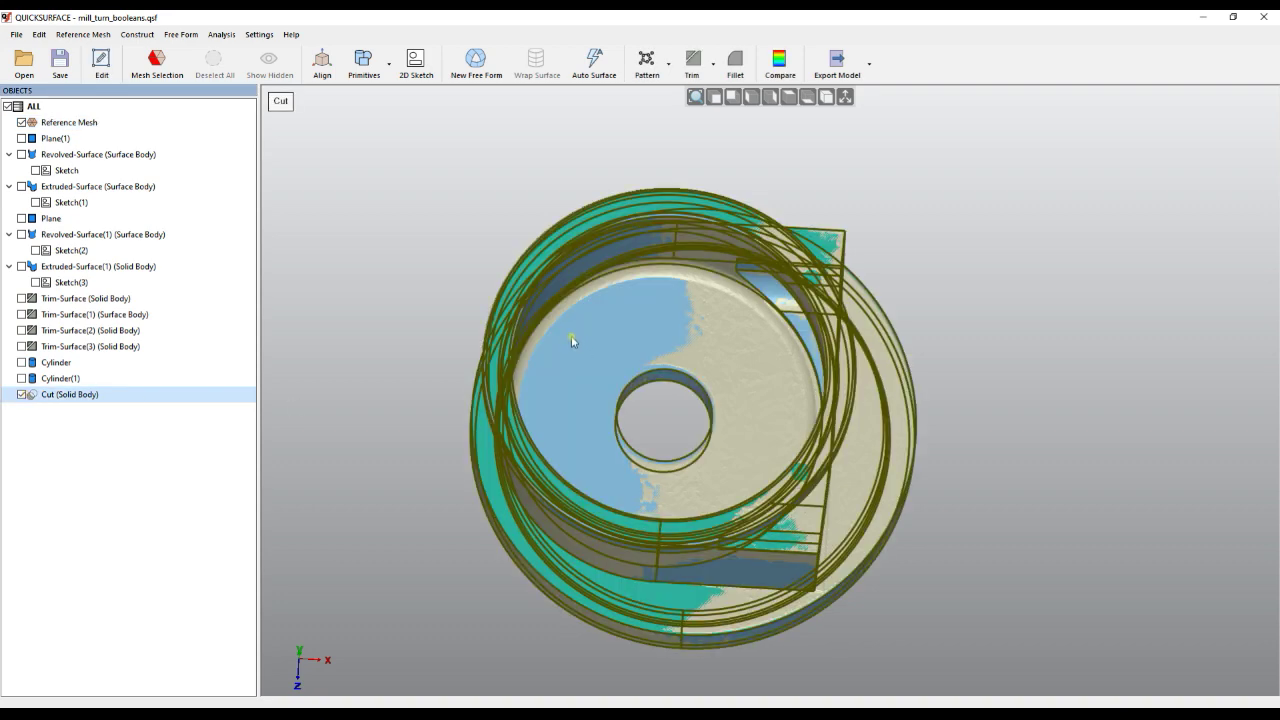
click(21, 122)
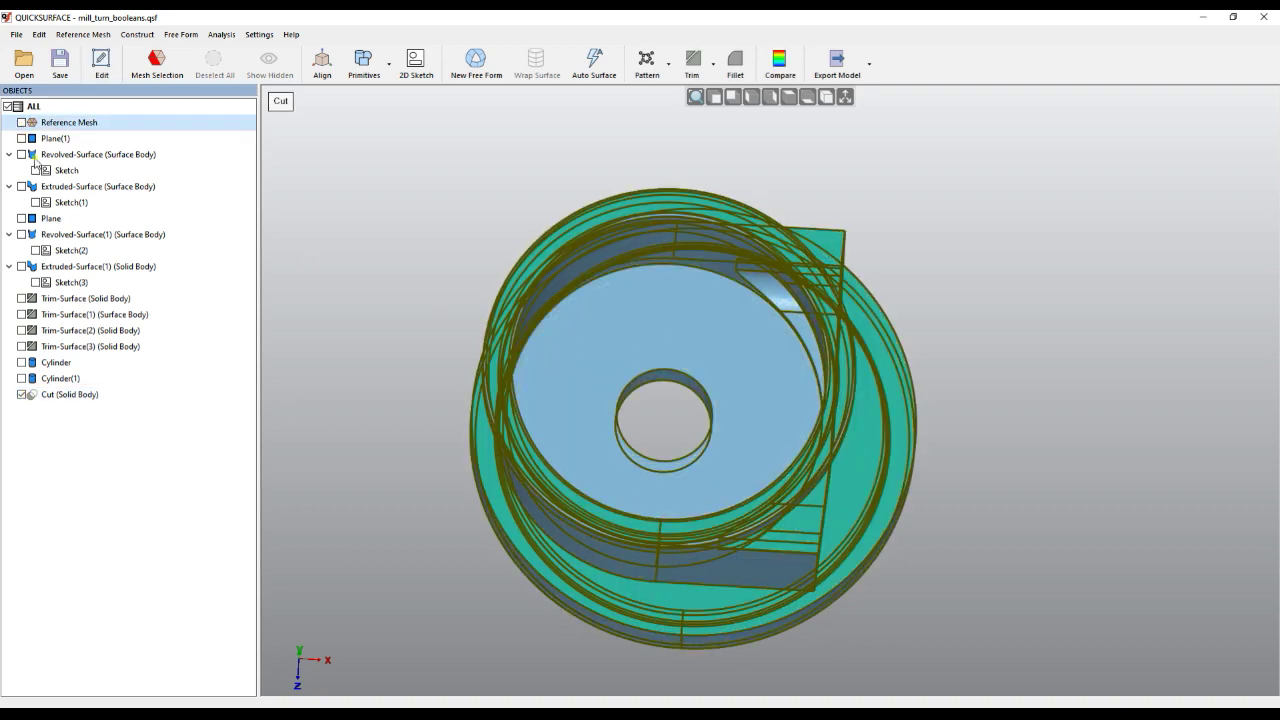
click(22, 362)
right_drag(400, 343, 867, 261)
scroll(790, 388, up, 3)
right_drag(788, 370, 817, 300)
scroll(810, 308, up, 4)
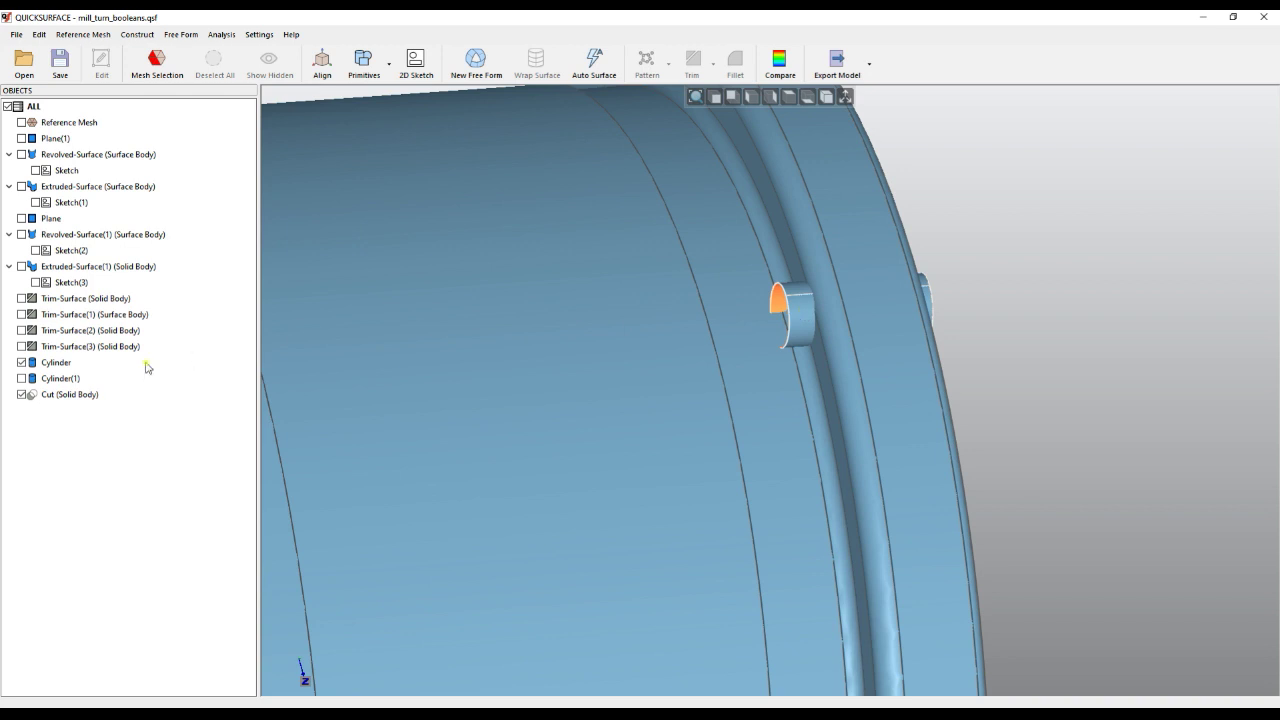
- Edit Cylinder, the small cylinder in the upper rim, to make it a solid, keeping its length and fit settings
right_click(52, 366)
click(77, 373)
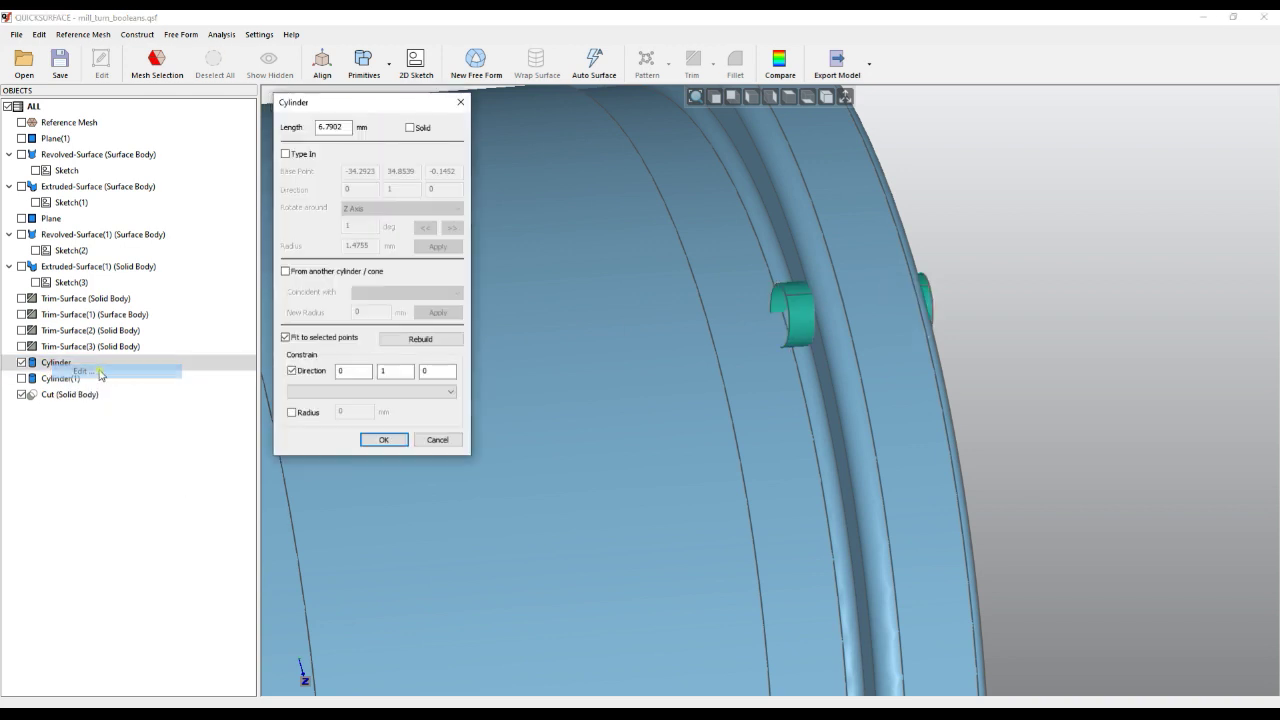
click(425, 130)
click(383, 440)
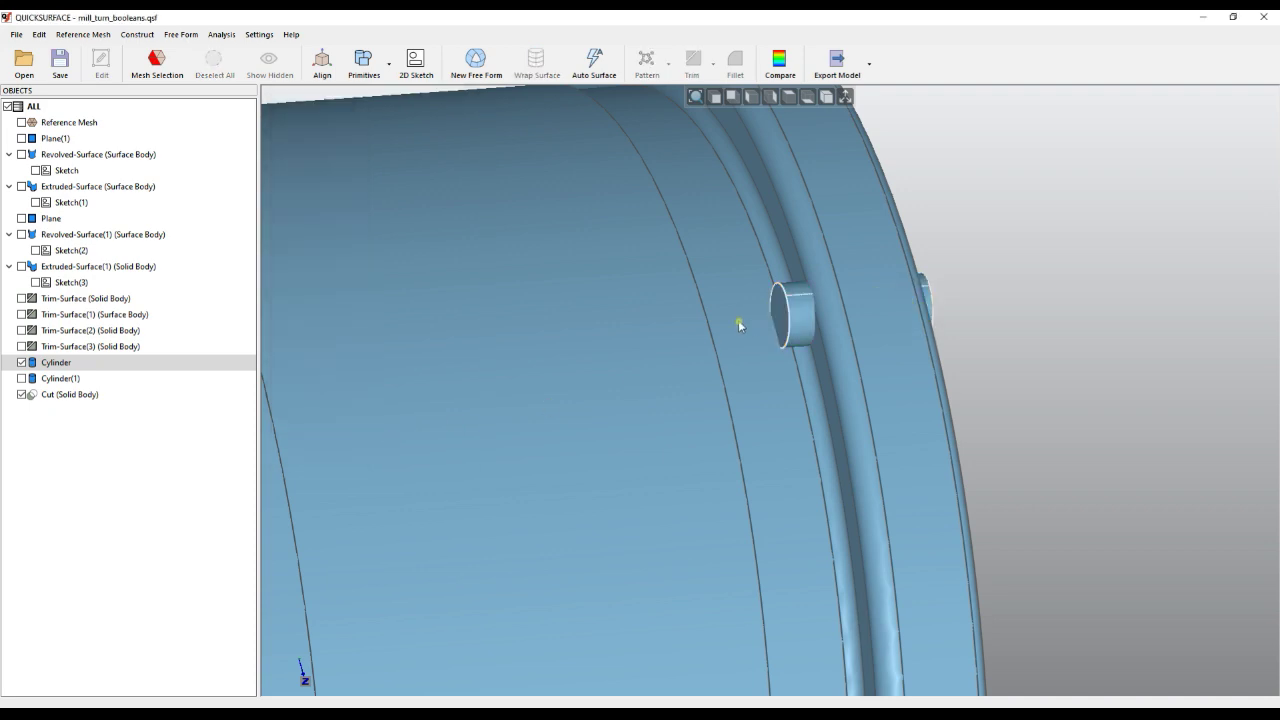
- Start a circular pattern of Cylinder and show the coordinate axes to examine how the preview lies relative to the part
scroll(738, 325, down, 5)
right_drag(697, 306, 561, 304)
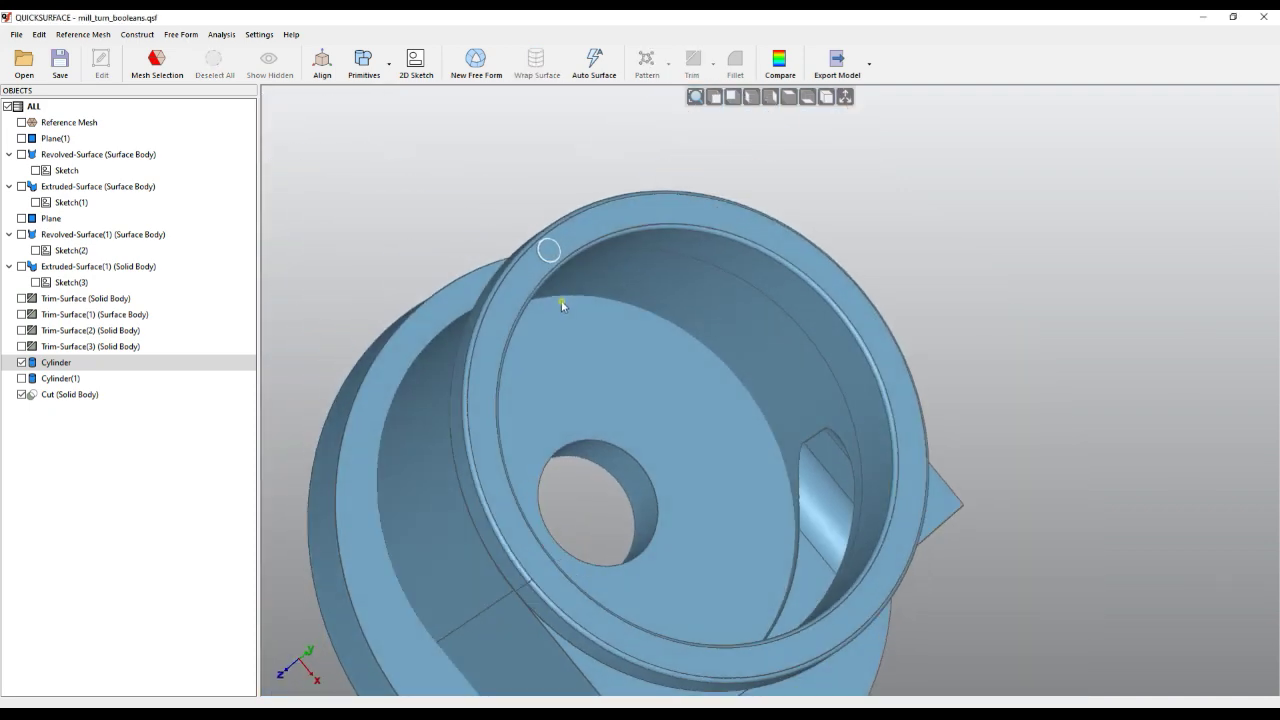
click(65, 364)
click(670, 70)
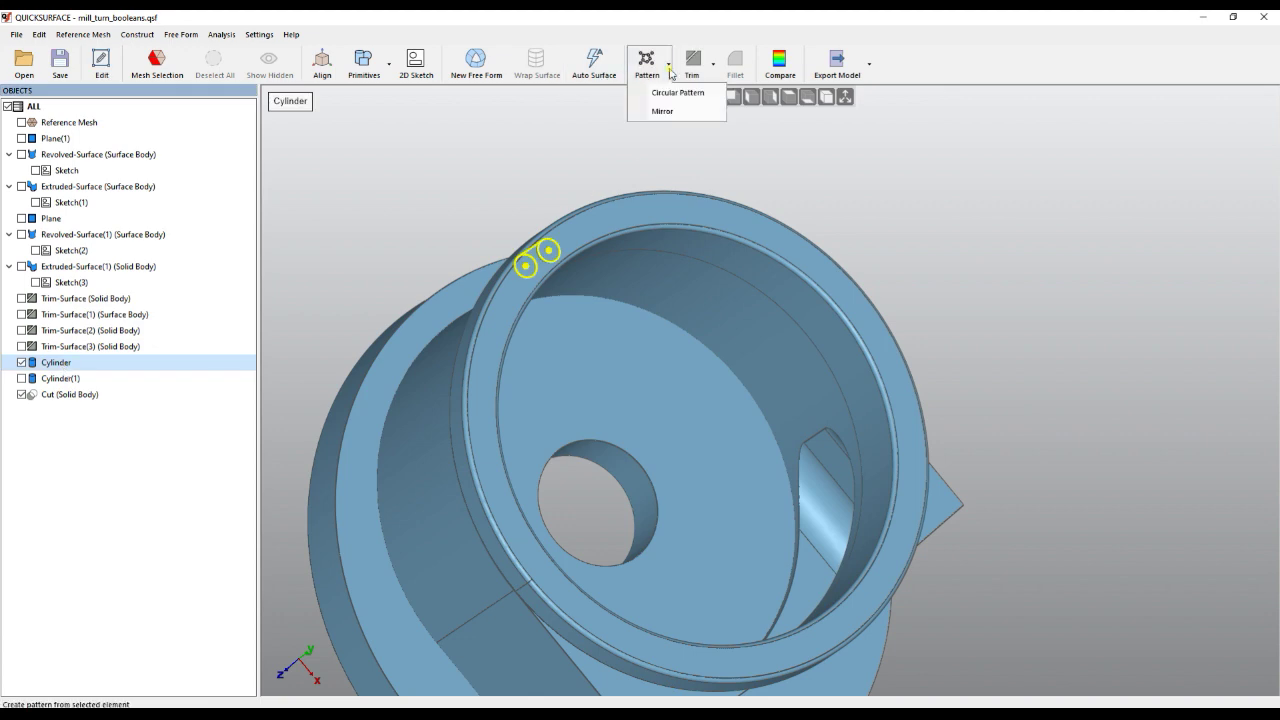
click(679, 92)
right_drag(651, 297, 605, 310)
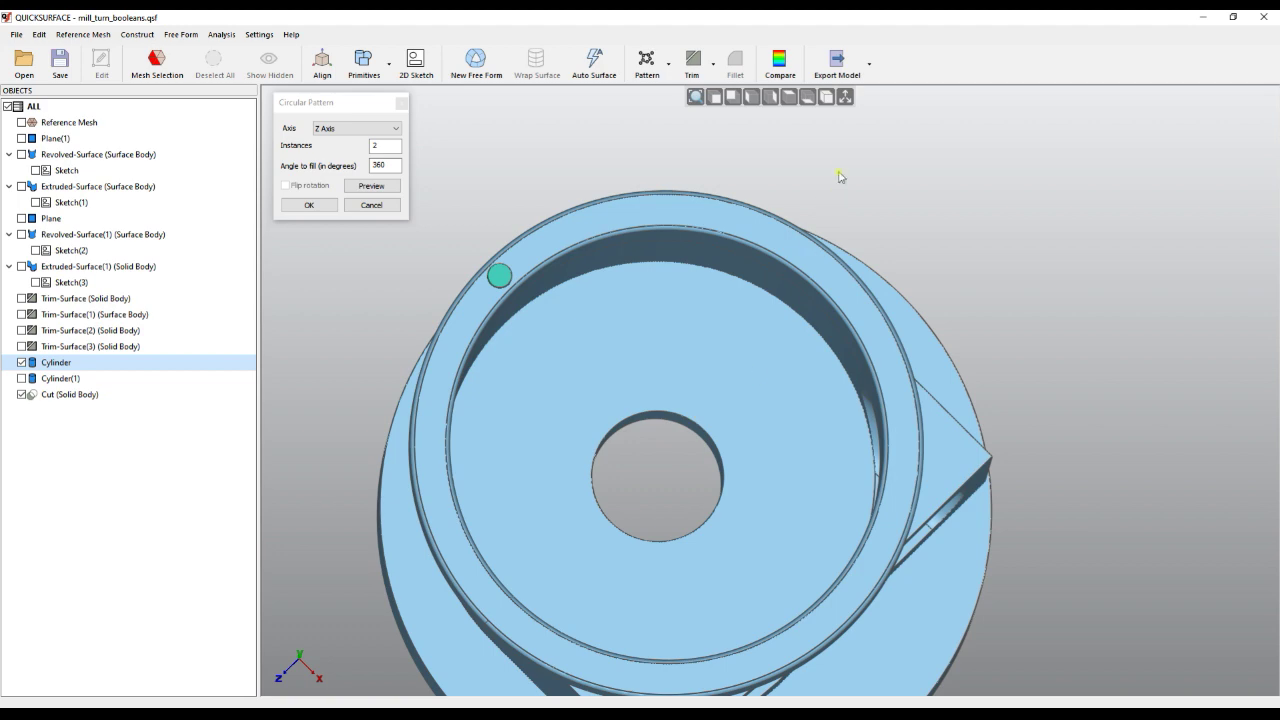
click(846, 96)
right_drag(633, 424, 600, 430)
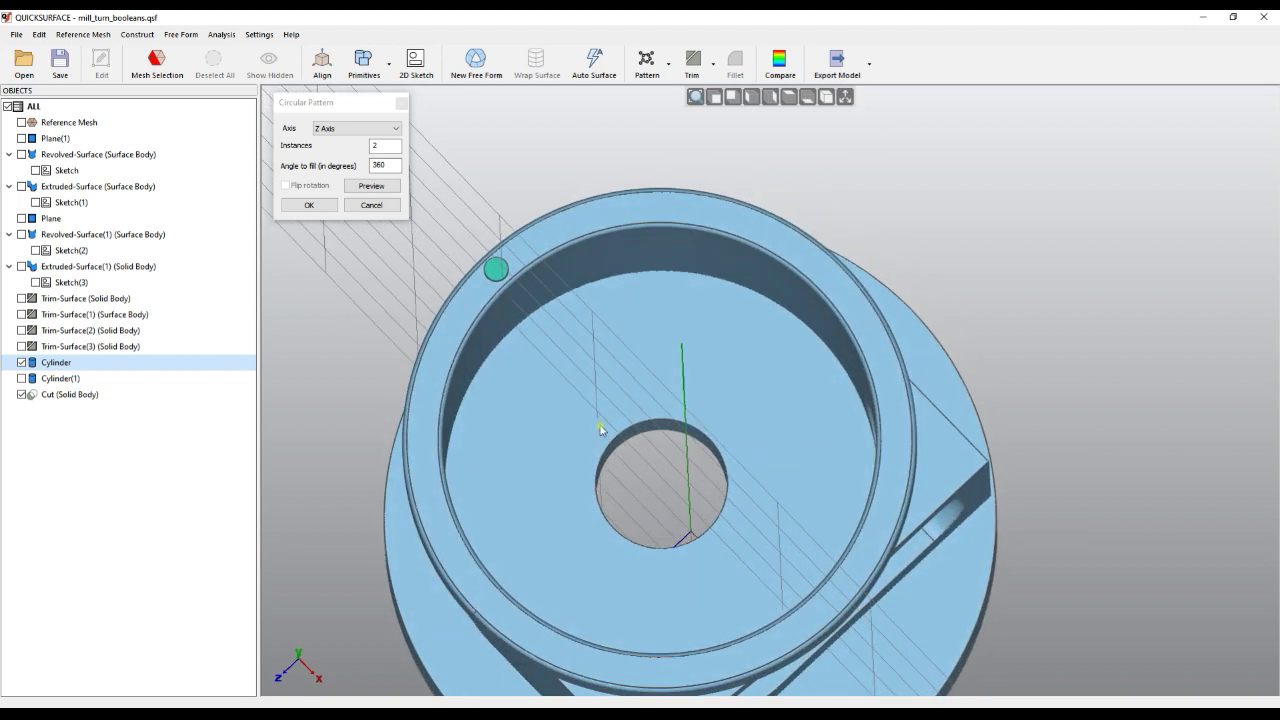
right_drag(562, 499, 717, 405)
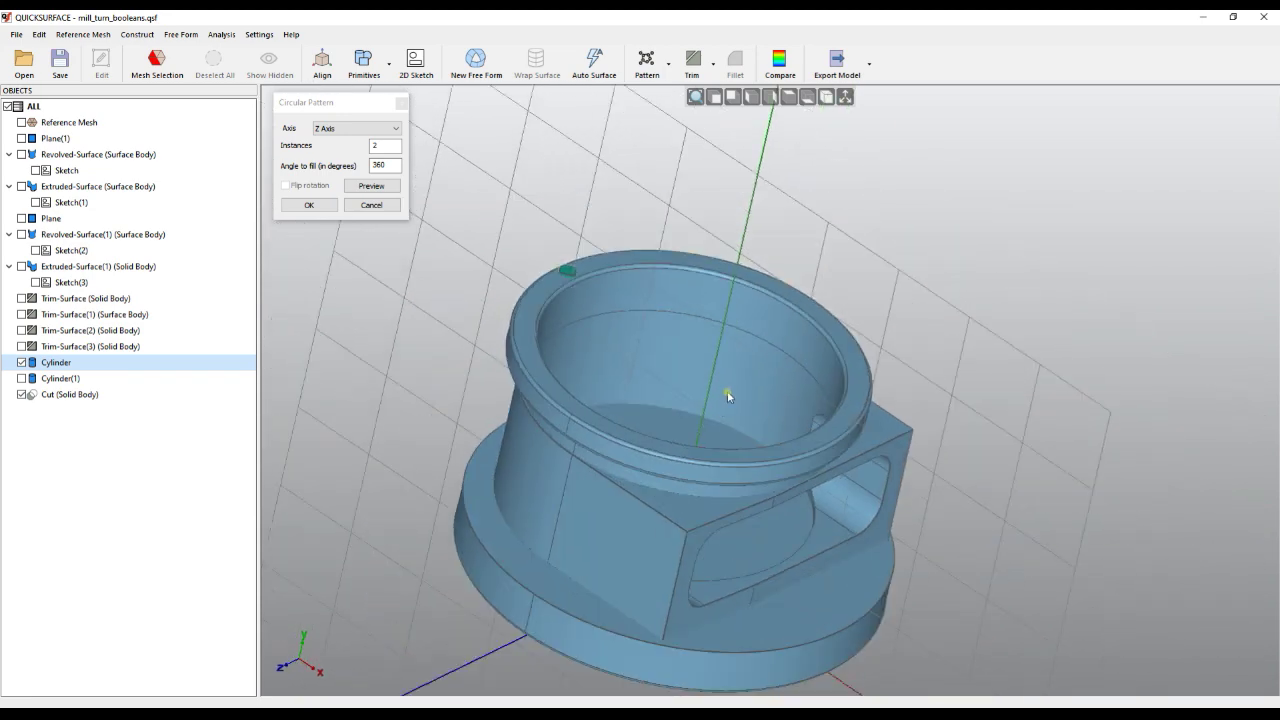
click(712, 97)
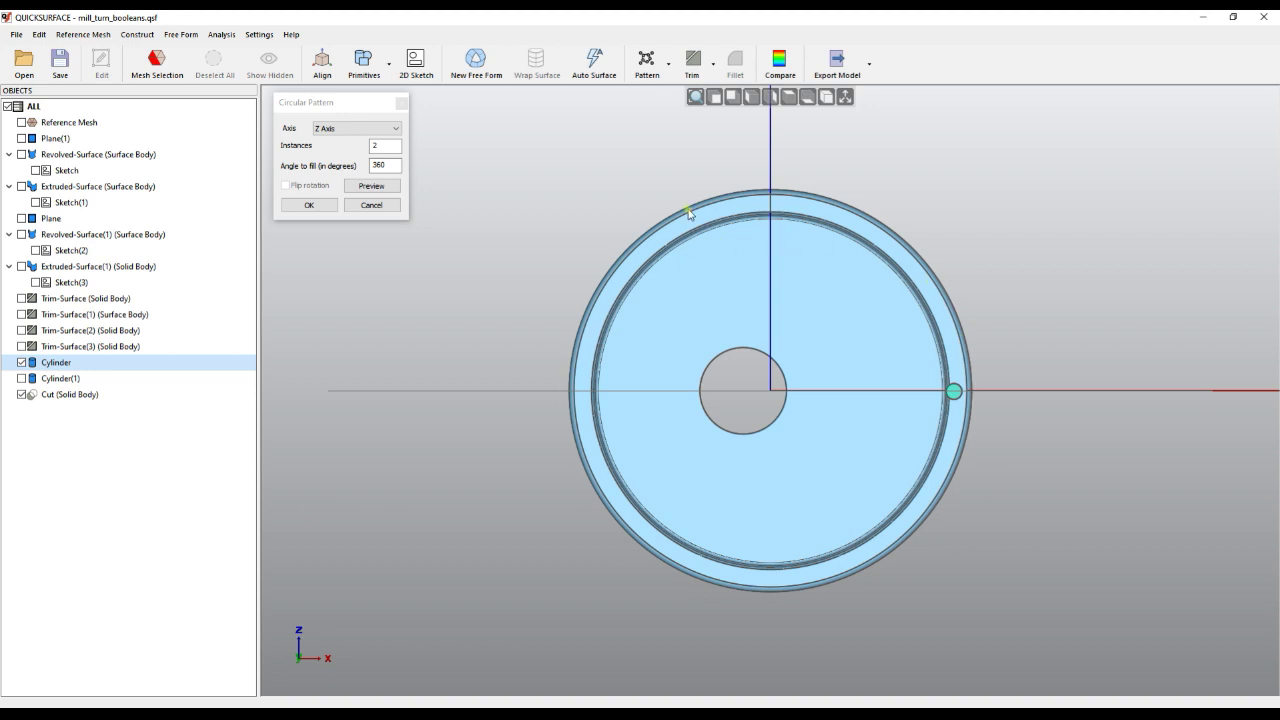
right_drag(750, 425, 854, 464)
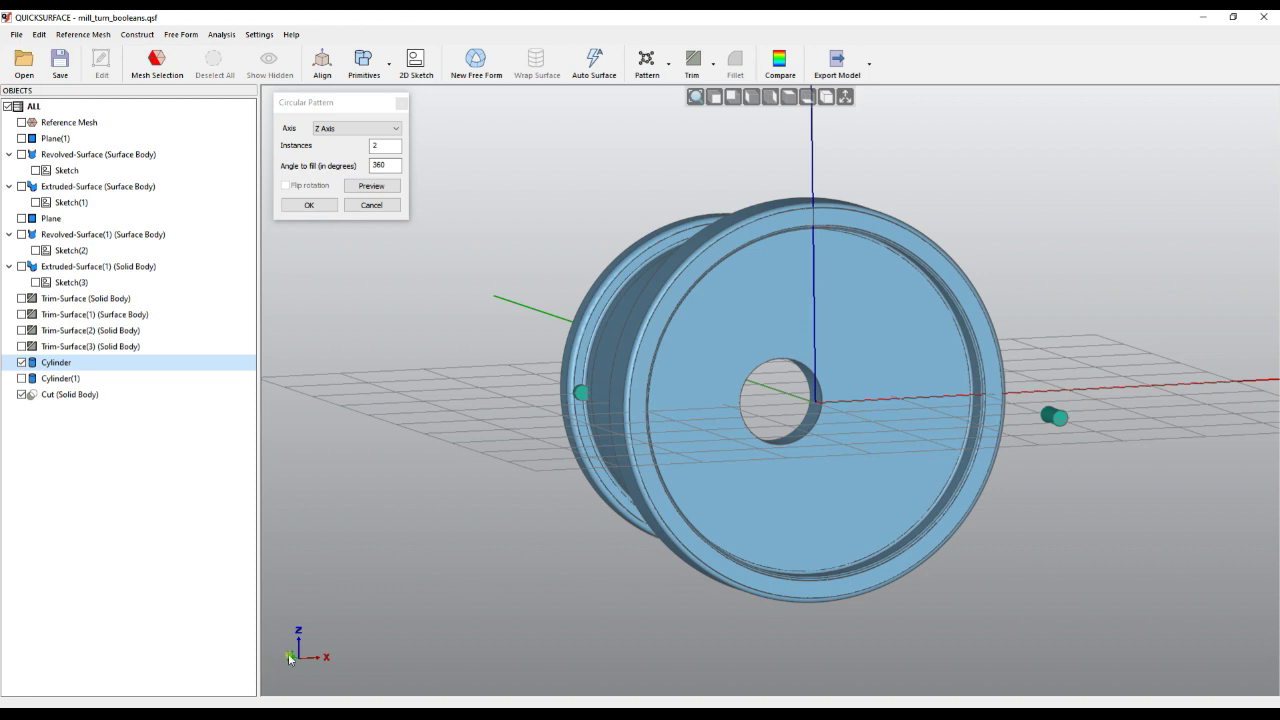
- Try the Y Axis and Cylinder's own axis as the rotation axis of the circular pattern
click(355, 132)
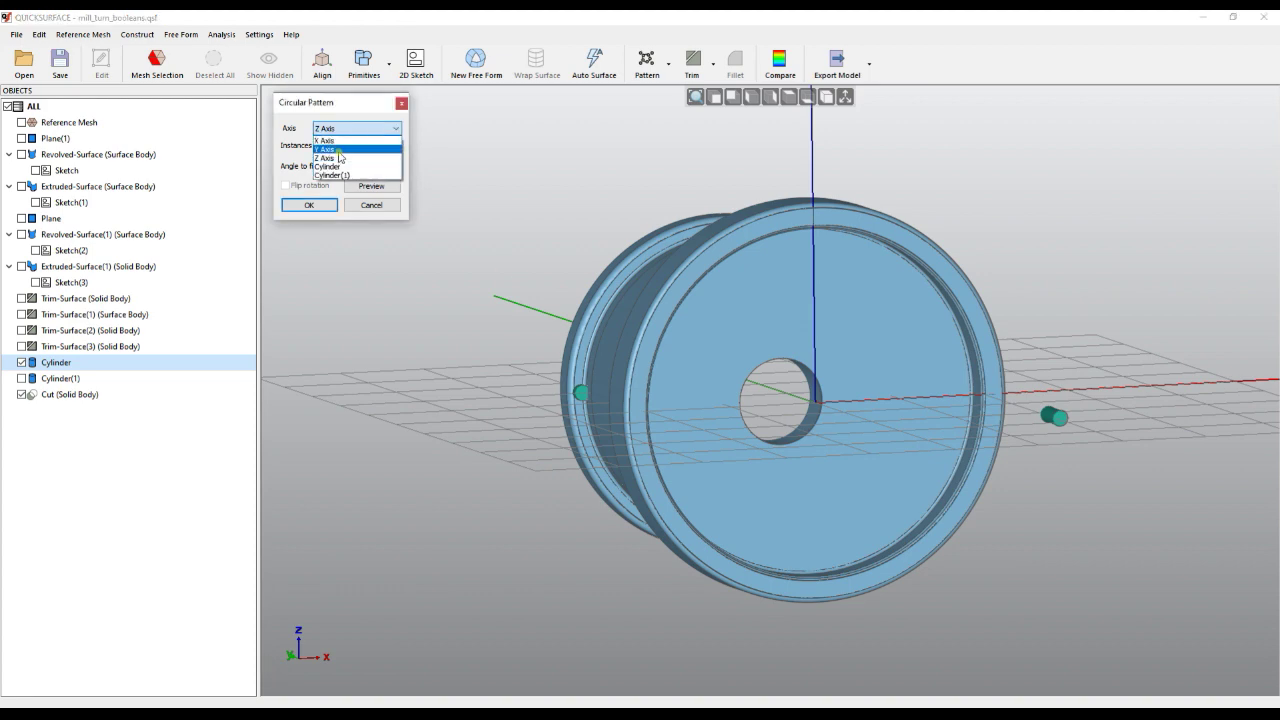
click(340, 152)
right_drag(641, 311, 650, 455)
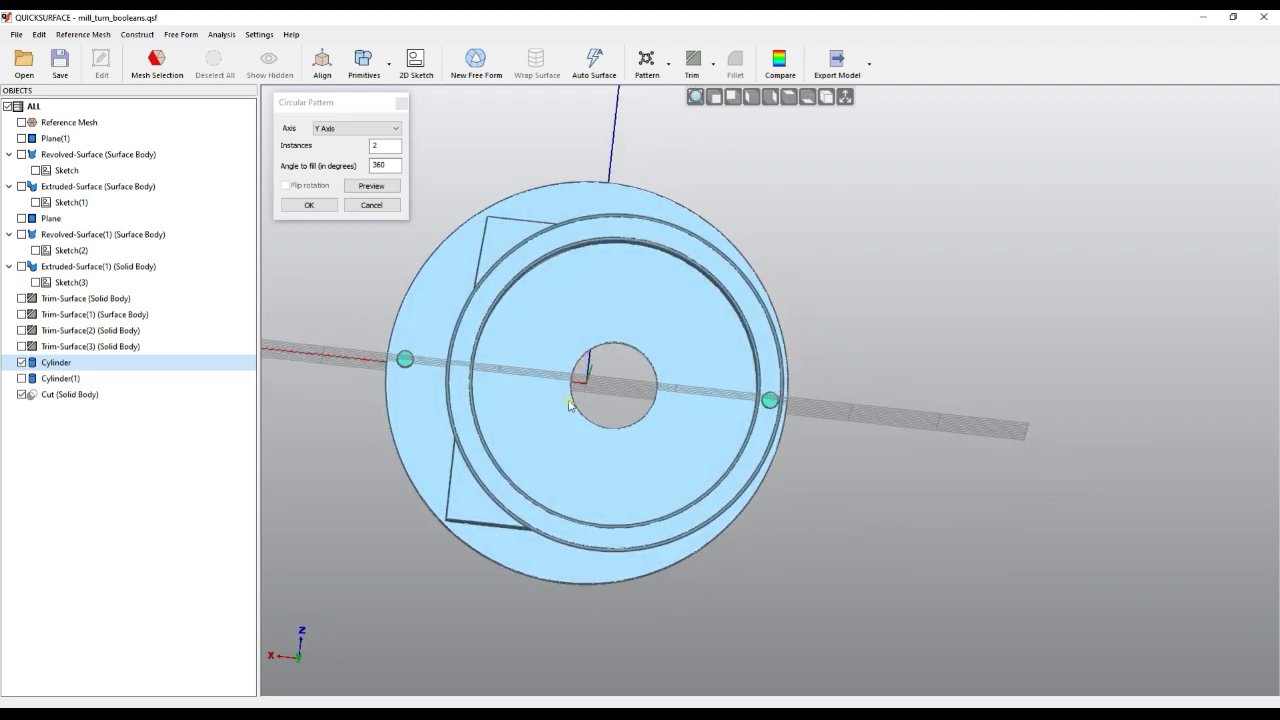
mouse_move(569, 404)
right_down()
mouse_move(563, 420)
mouse_move(527, 212)
right_up()
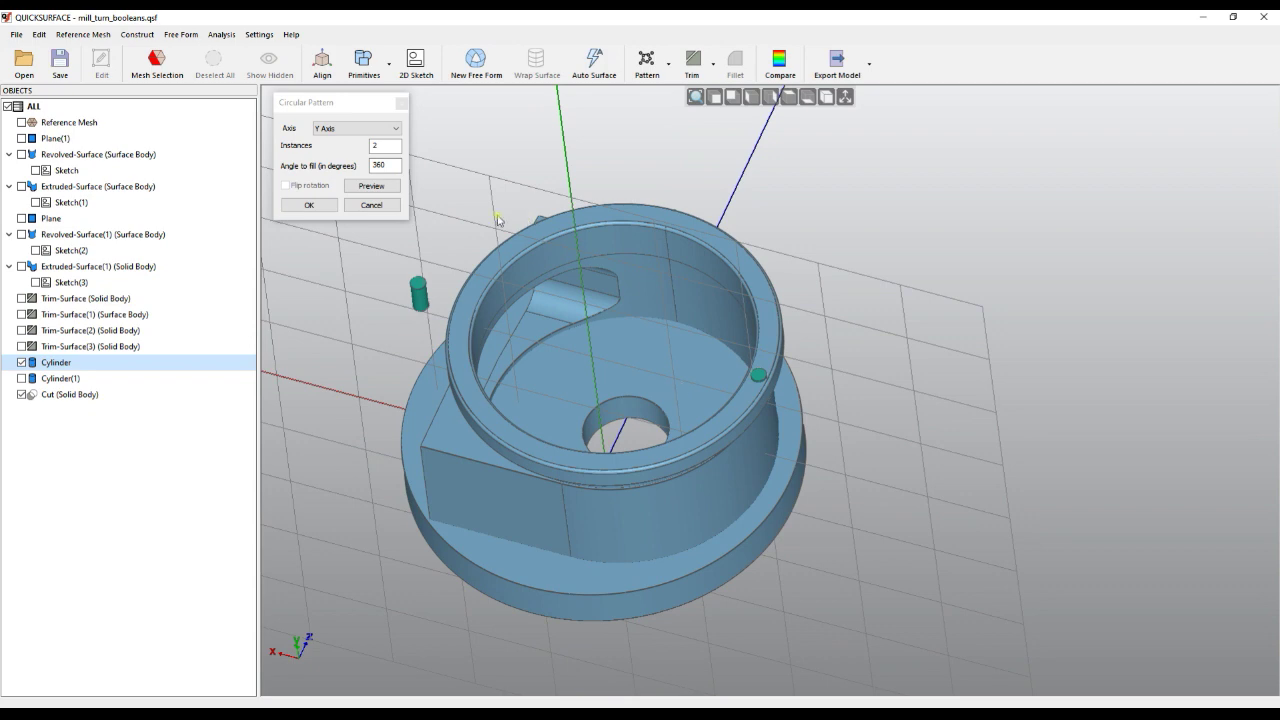
click(356, 128)
click(329, 168)
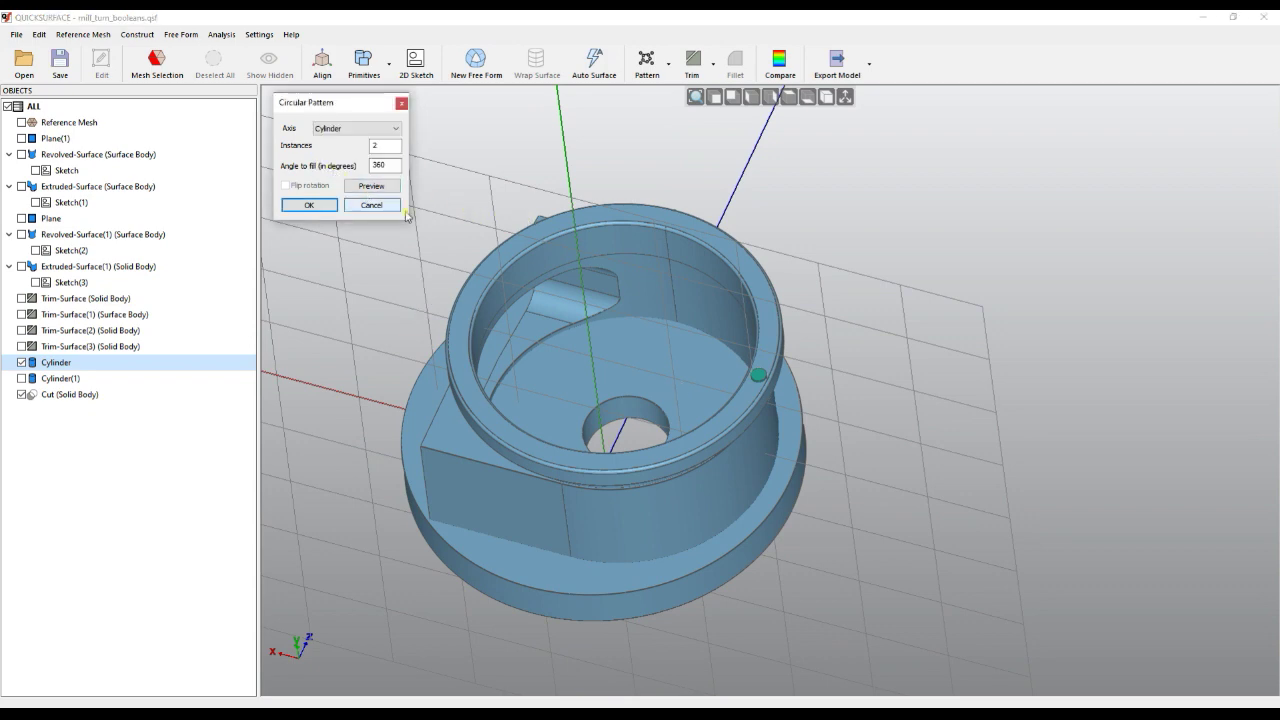
- Set the circular pattern's rotation axis to Cylinder(1), the central bore, and check the instance positions on the rim
click(355, 130)
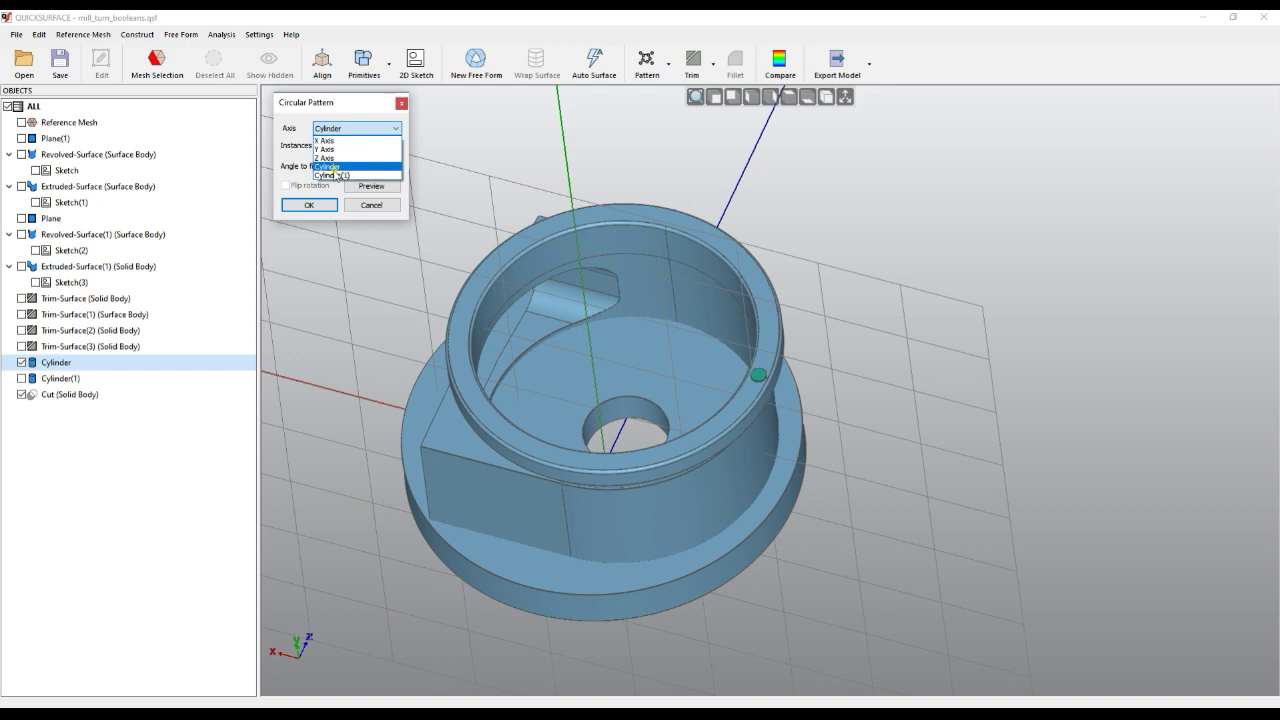
click(335, 176)
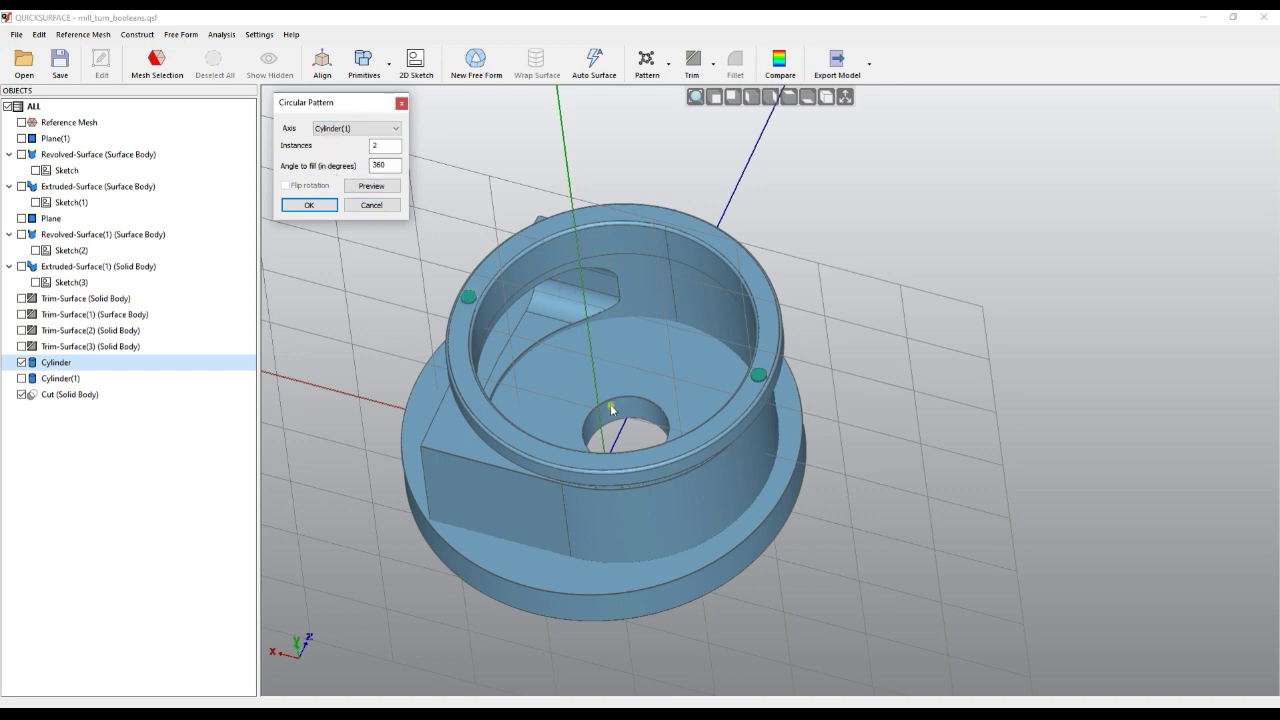
right_drag(611, 408, 628, 369)
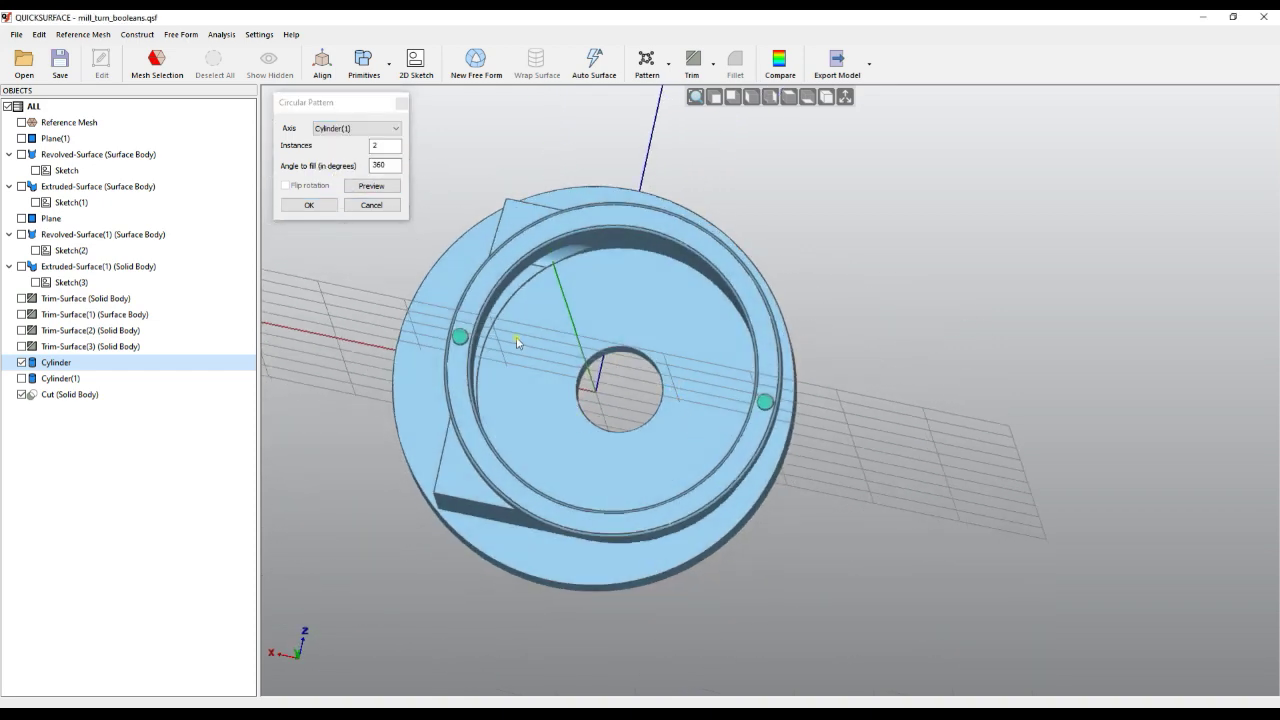
right_drag(517, 343, 529, 383)
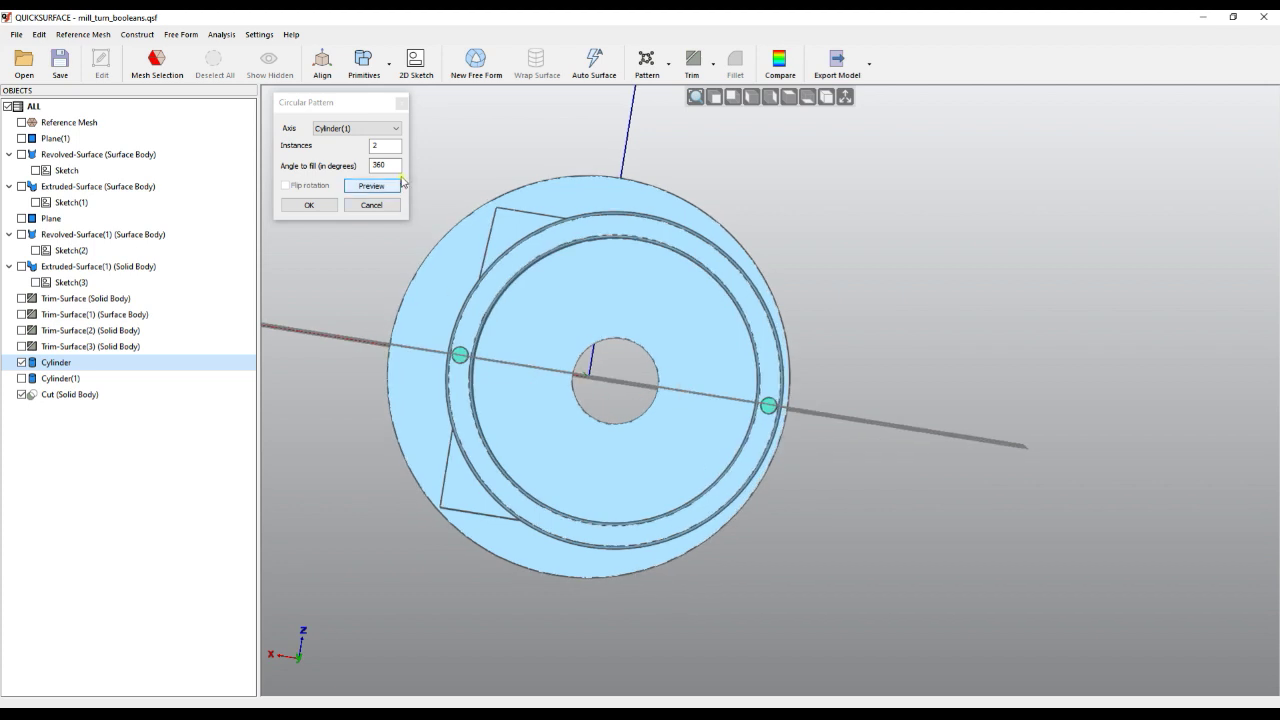
- Set the circular pattern to 5 instances, preview and create it, and hide the coordinate axes
double_click(384, 146)
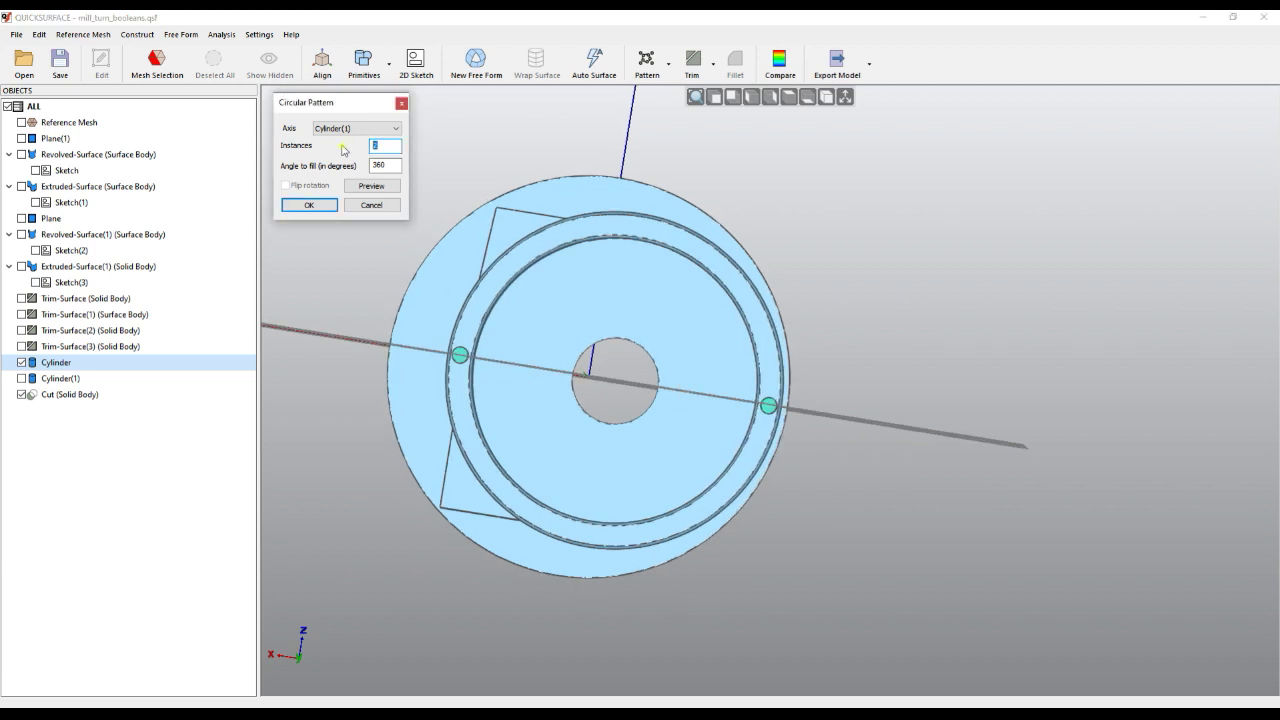
text(5)
click(371, 186)
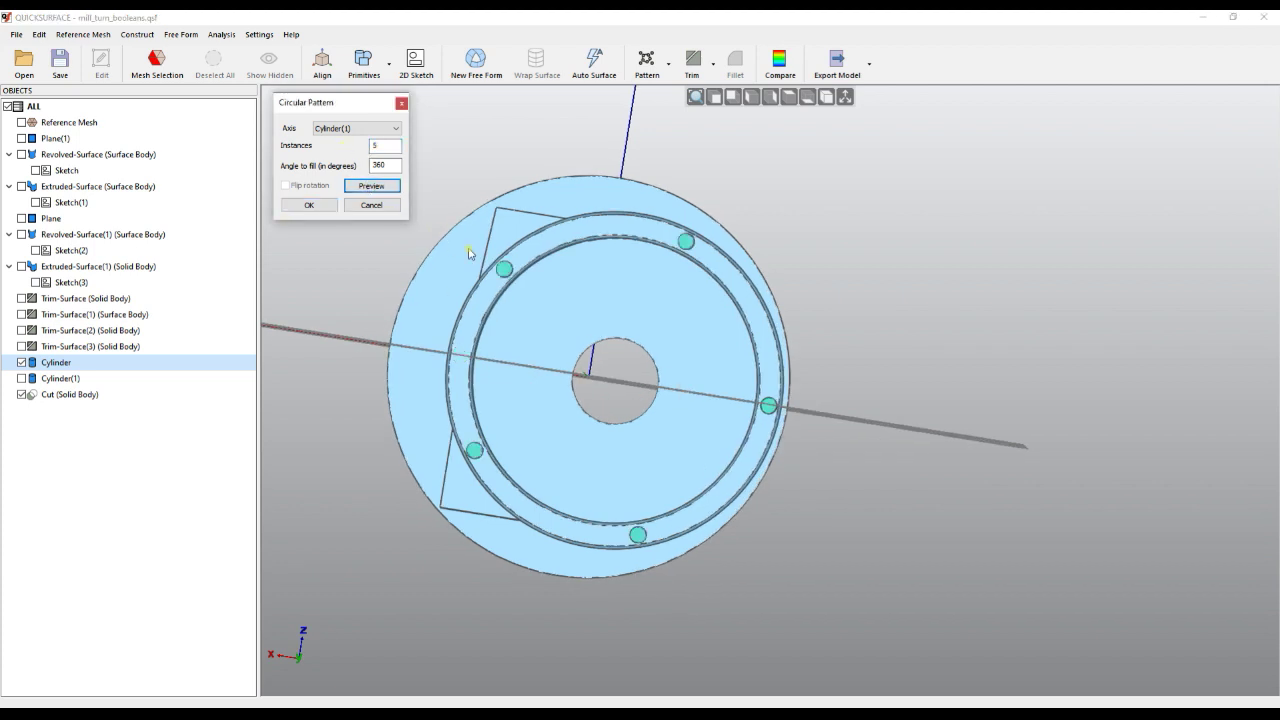
right_drag(645, 408, 660, 380)
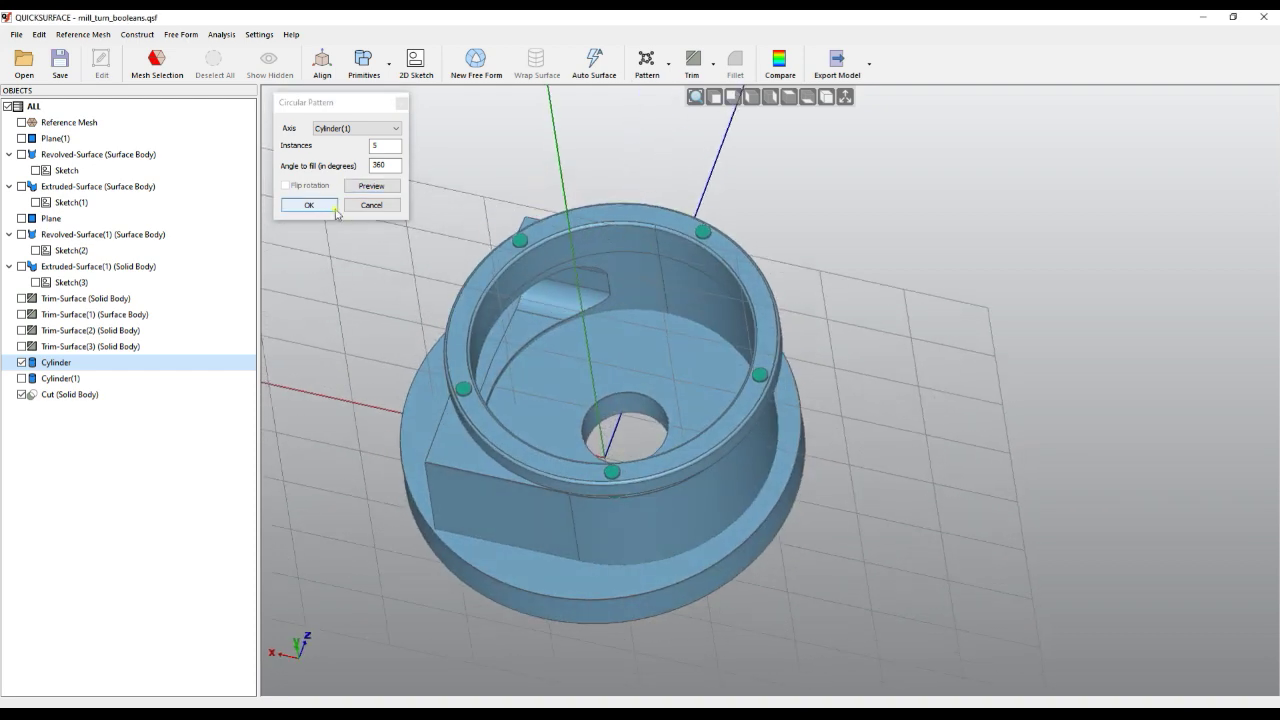
click(309, 205)
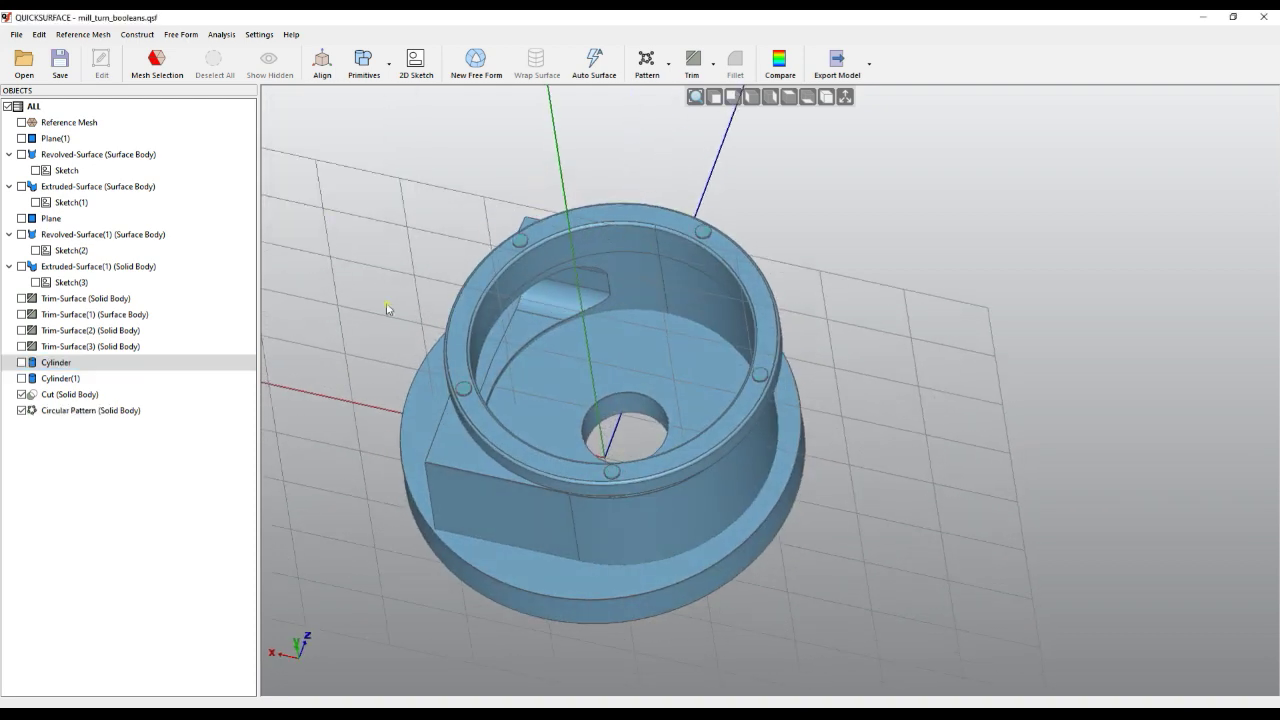
click(845, 96)
right_drag(560, 395, 352, 405)
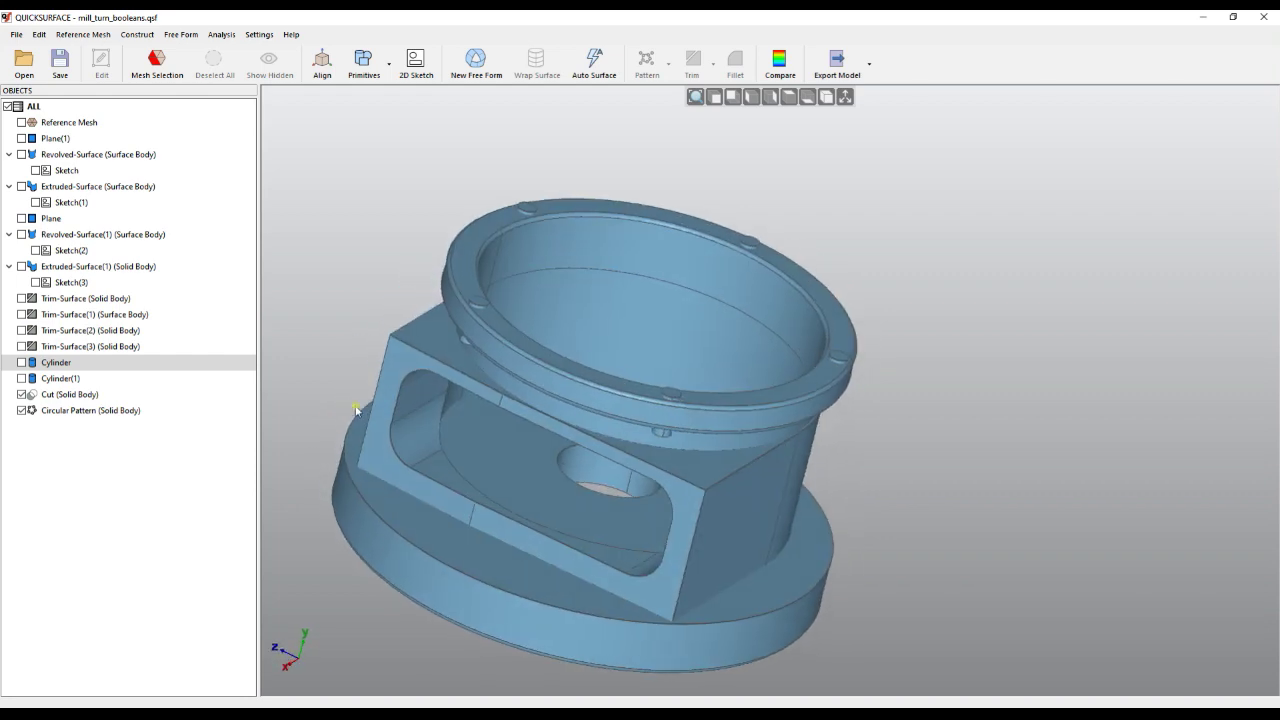
click(93, 411)
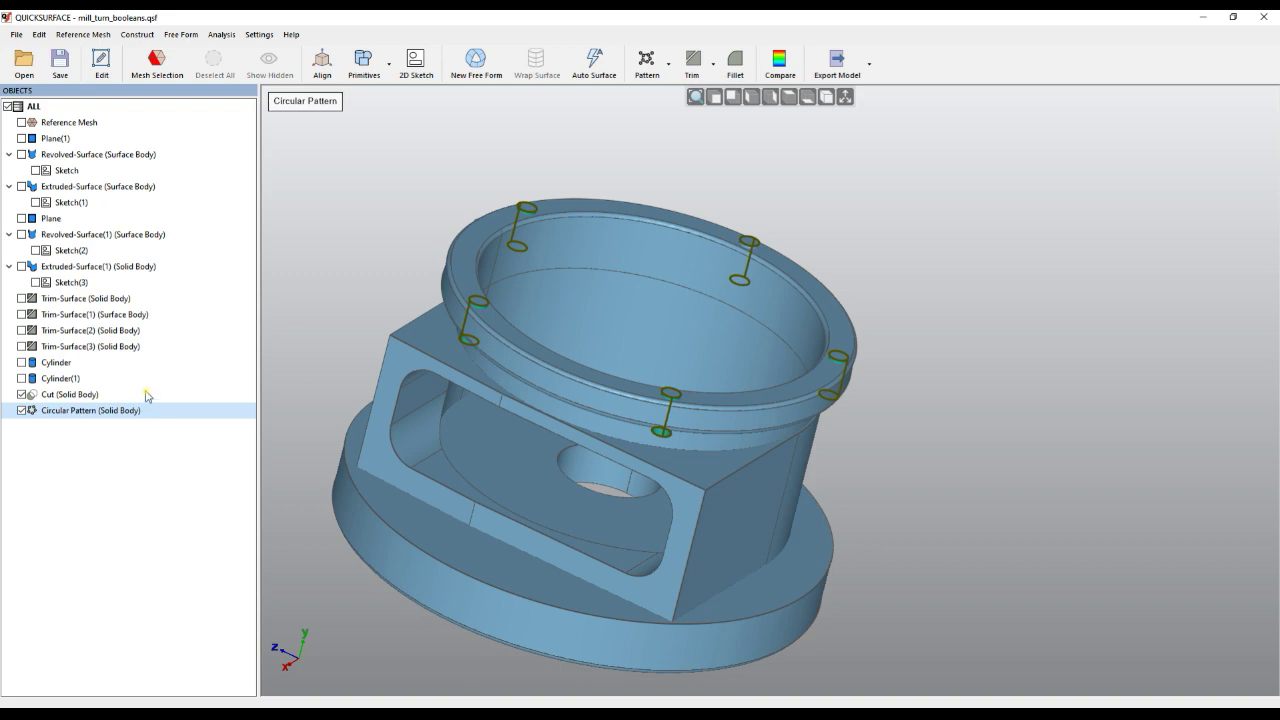
ctrl+click(65, 396)
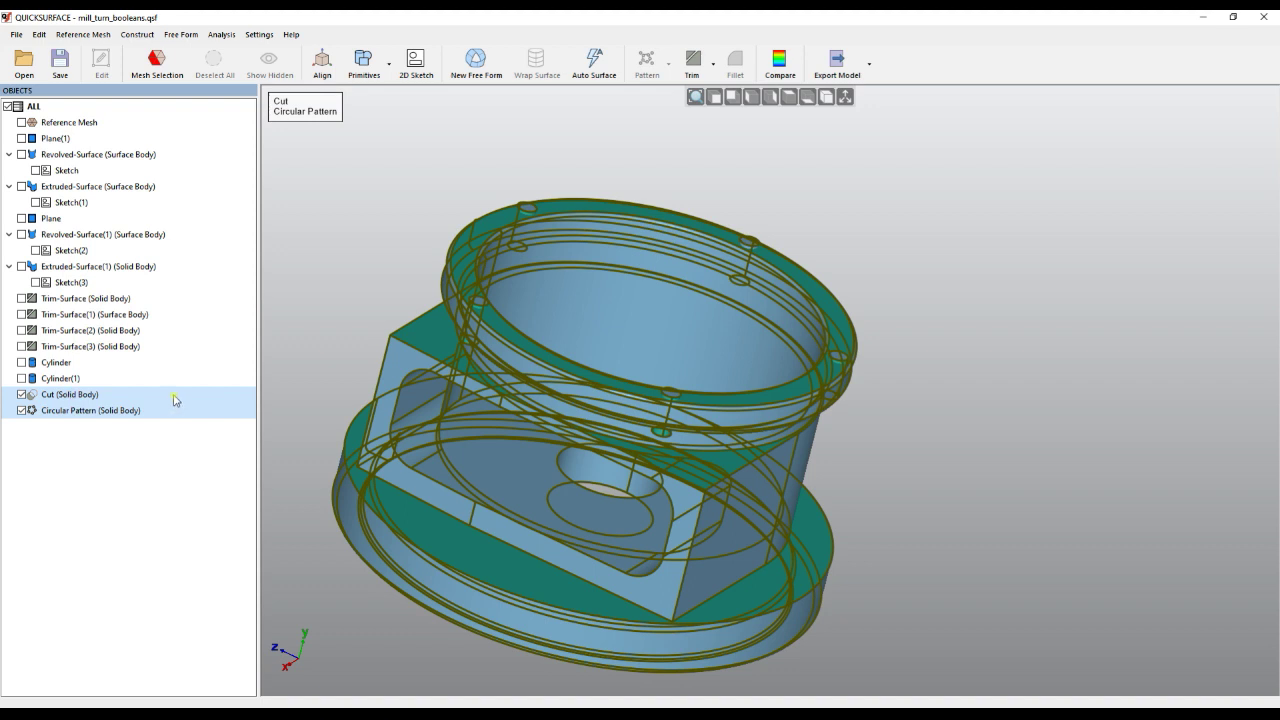
click(358, 293)
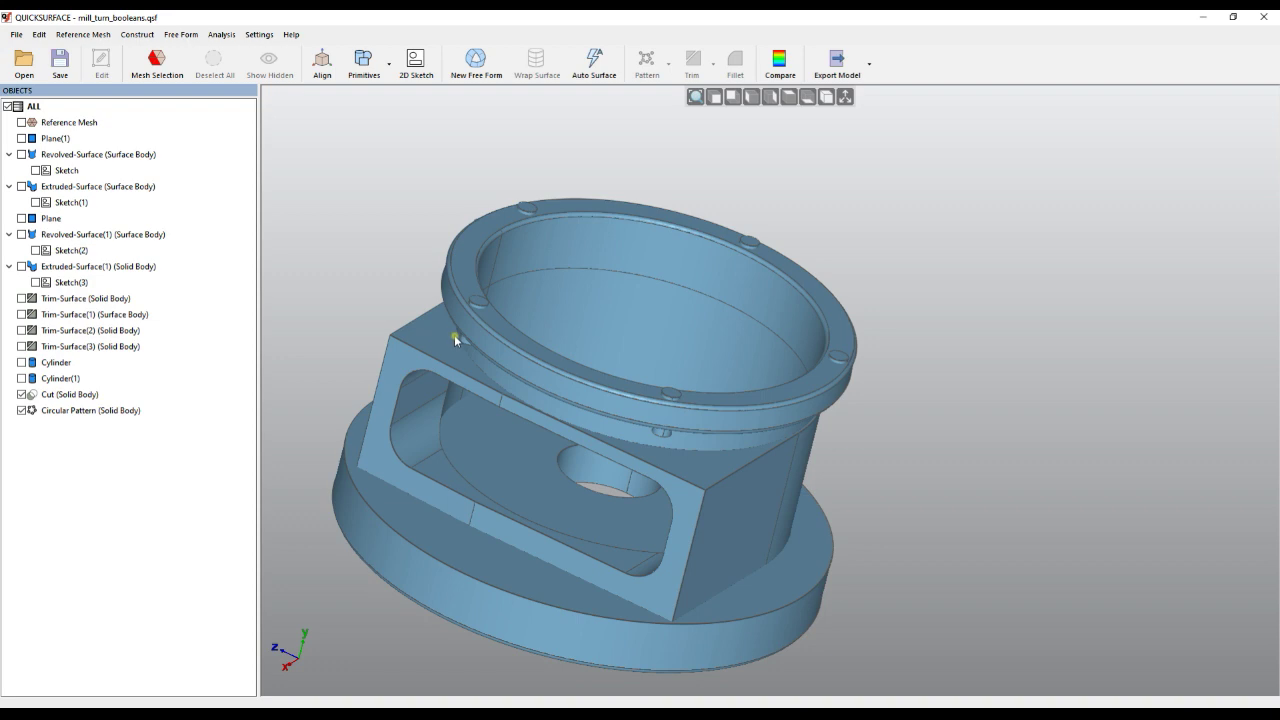
- Cut the circular pattern's cylinders from the Cut solid body to form the rim holes, check them from above and accept the cut
click(70, 395)
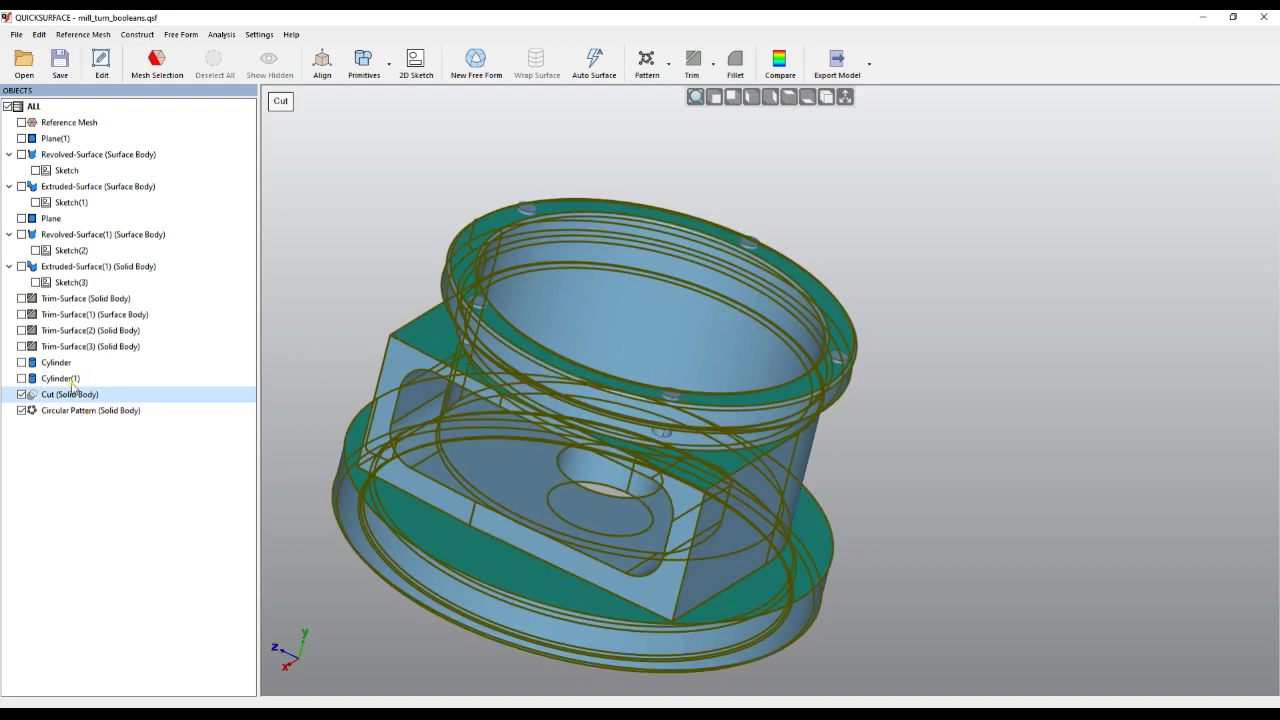
click(712, 63)
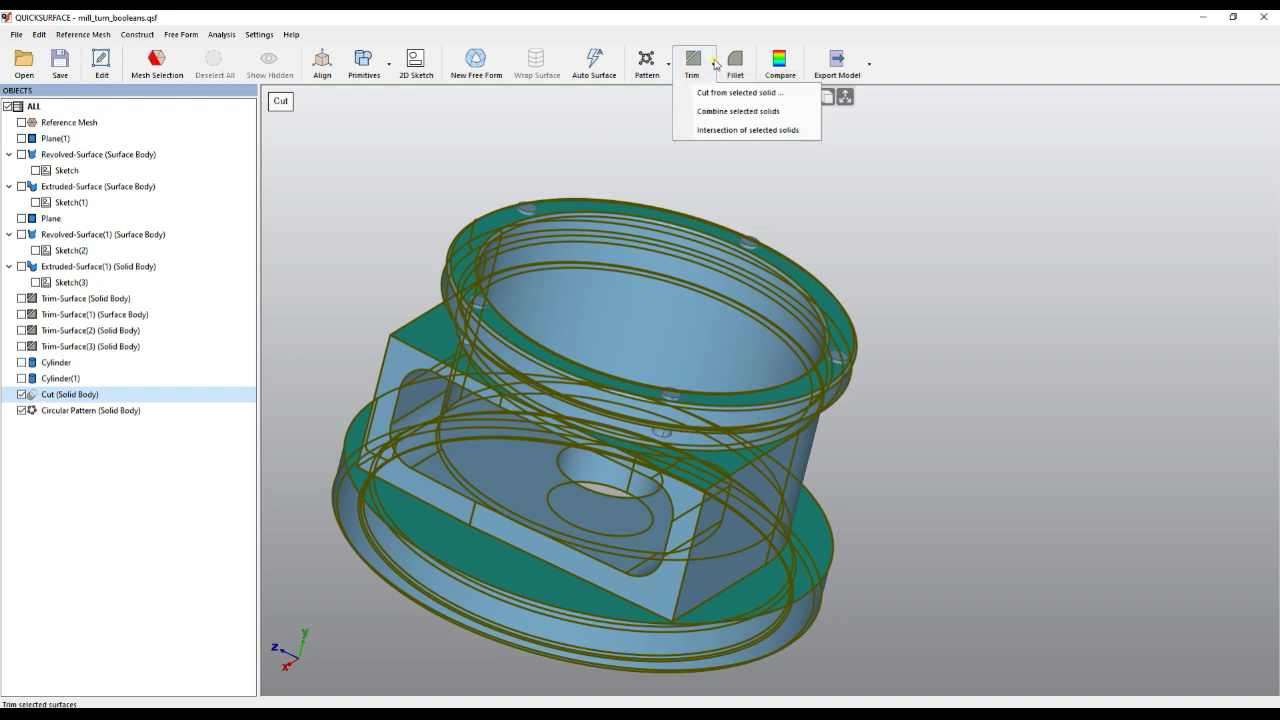
click(711, 93)
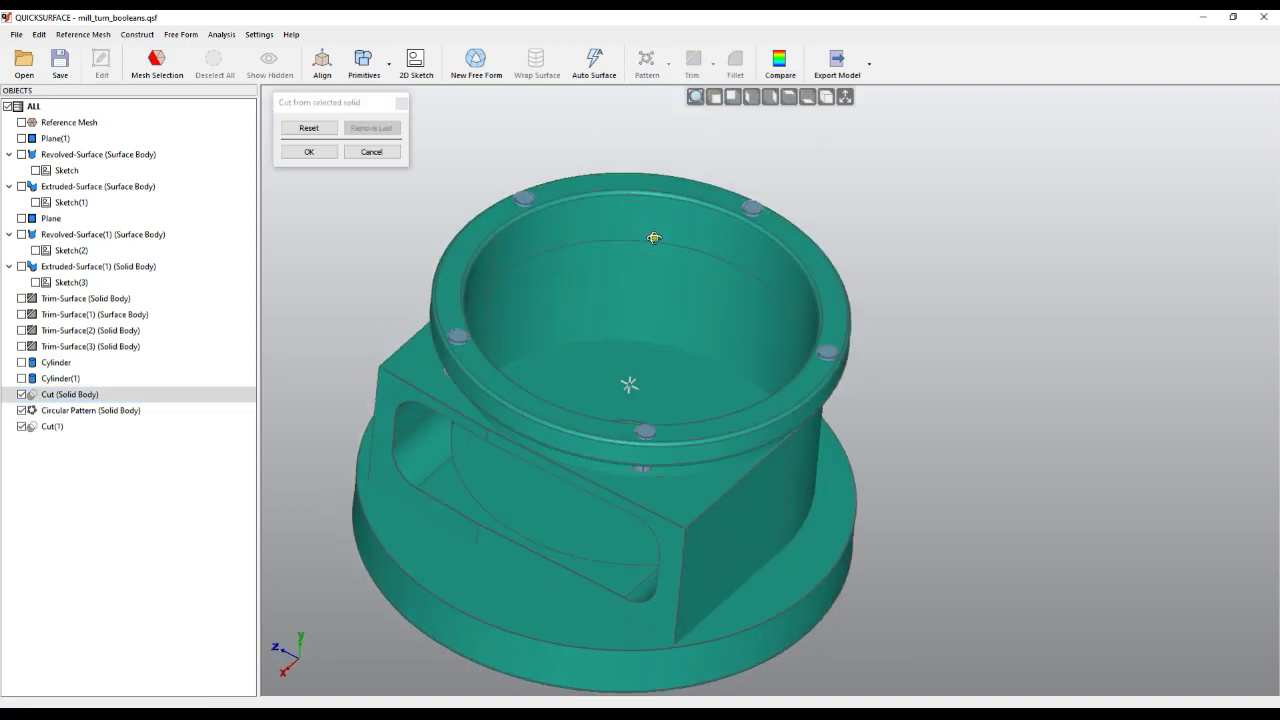
scroll(749, 218, up, 2)
click(758, 211)
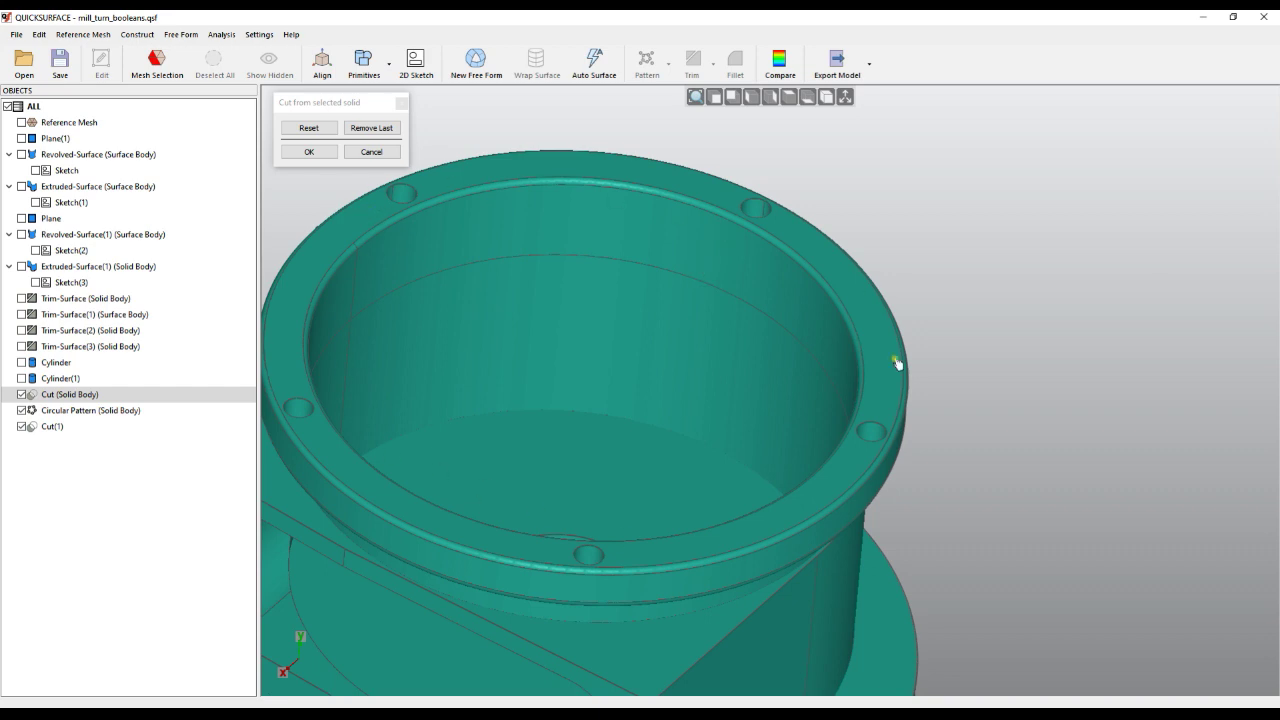
scroll(871, 285, down, 2)
right_drag(705, 284, 686, 409)
right_drag(648, 321, 549, 369)
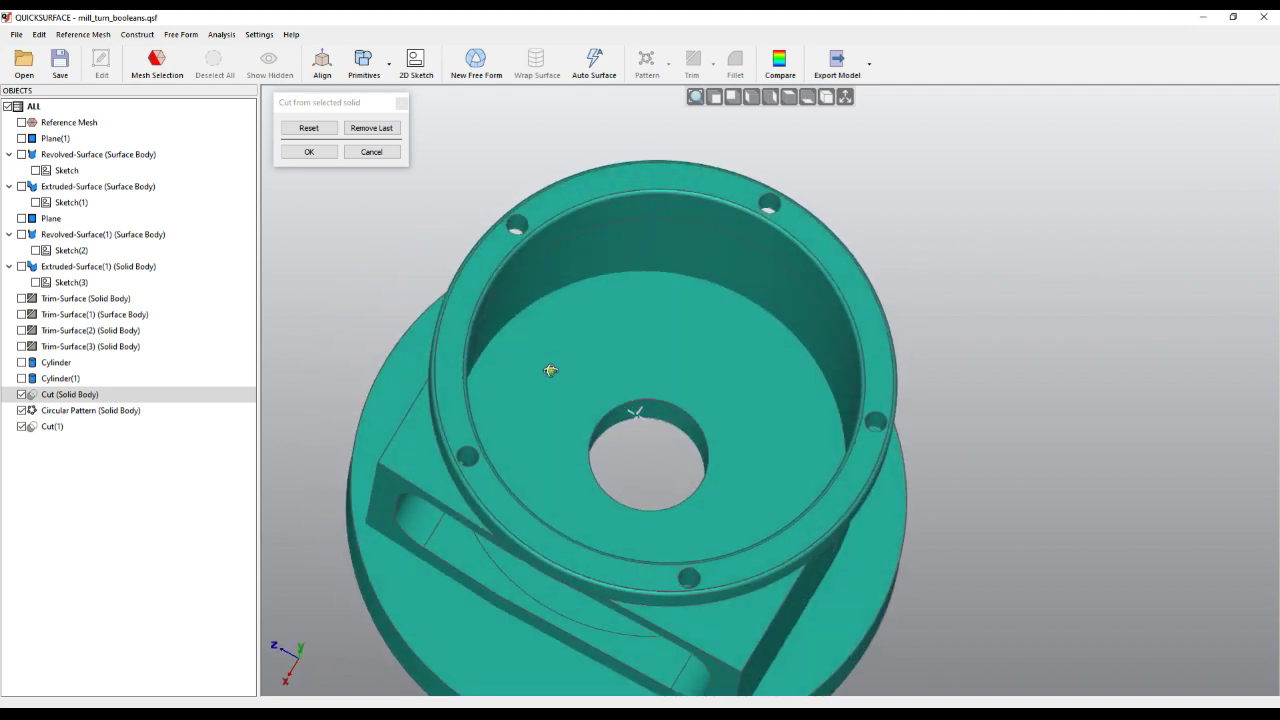
click(299, 151)
right_drag(636, 266, 677, 317)
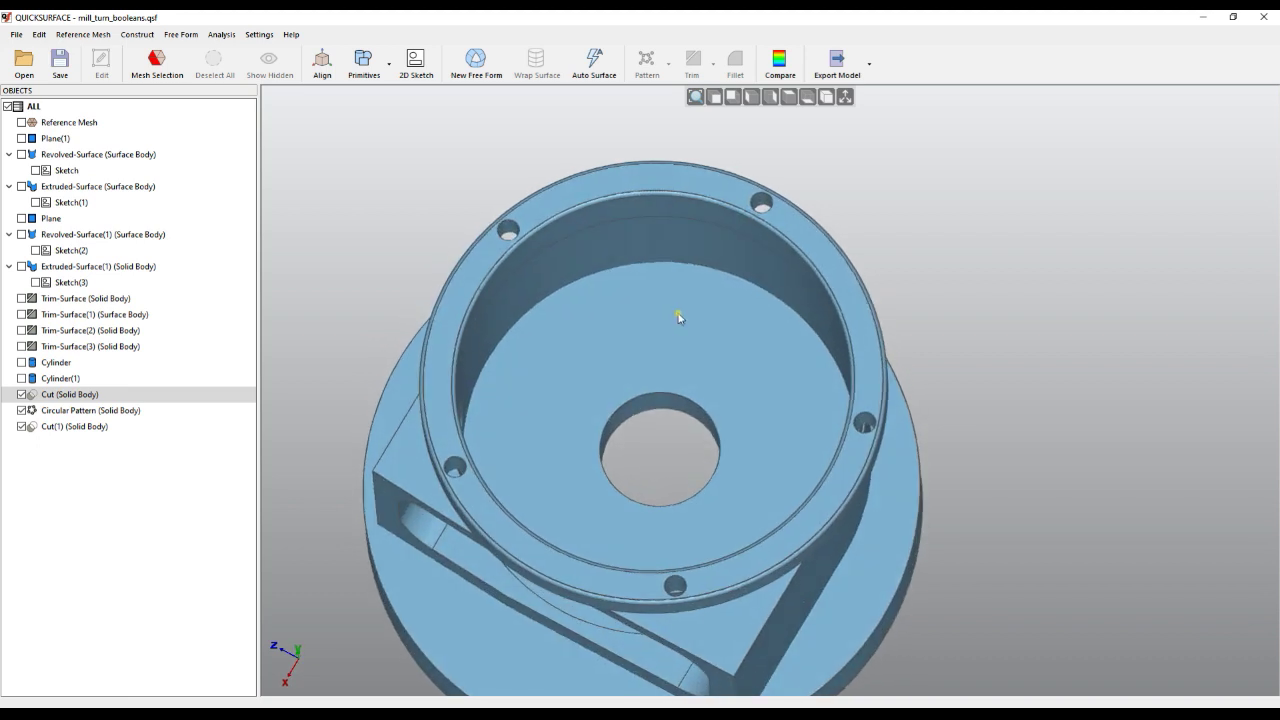
- Edit the circular pattern to 12 instances over 360 degrees, preview and apply it, and check the updated rim holes
click(76, 413)
right_click(76, 417)
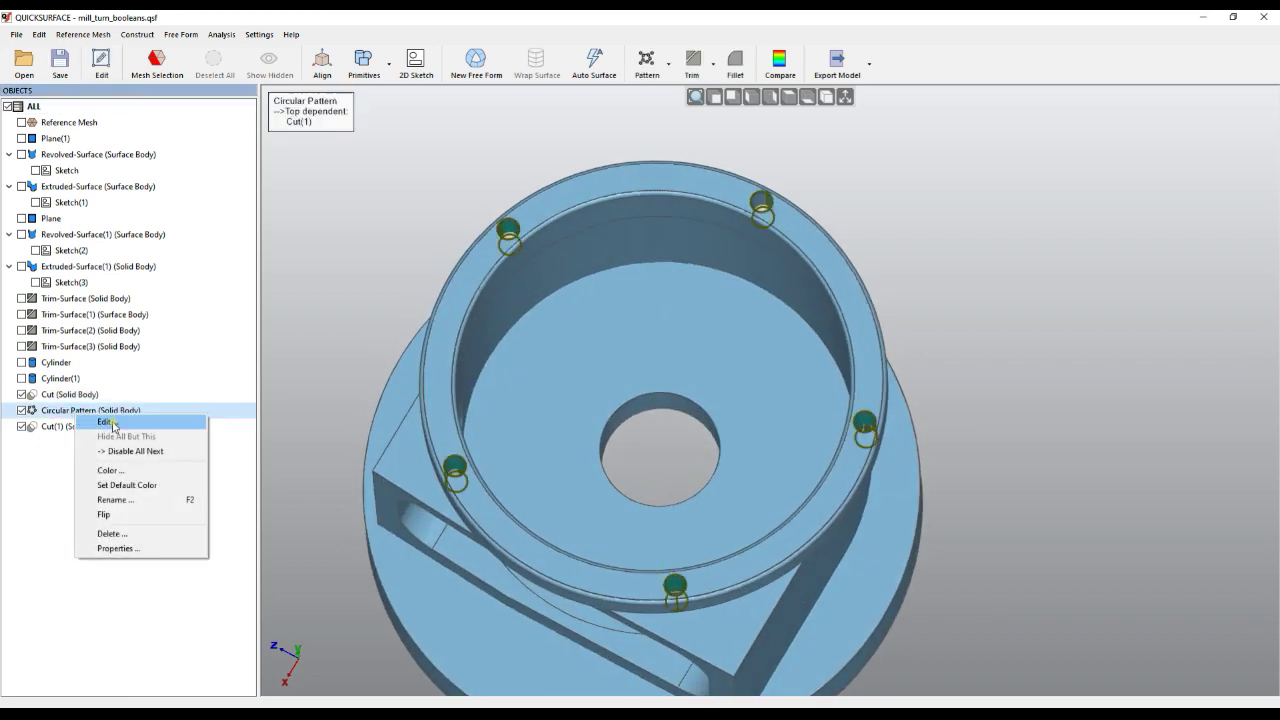
click(97, 421)
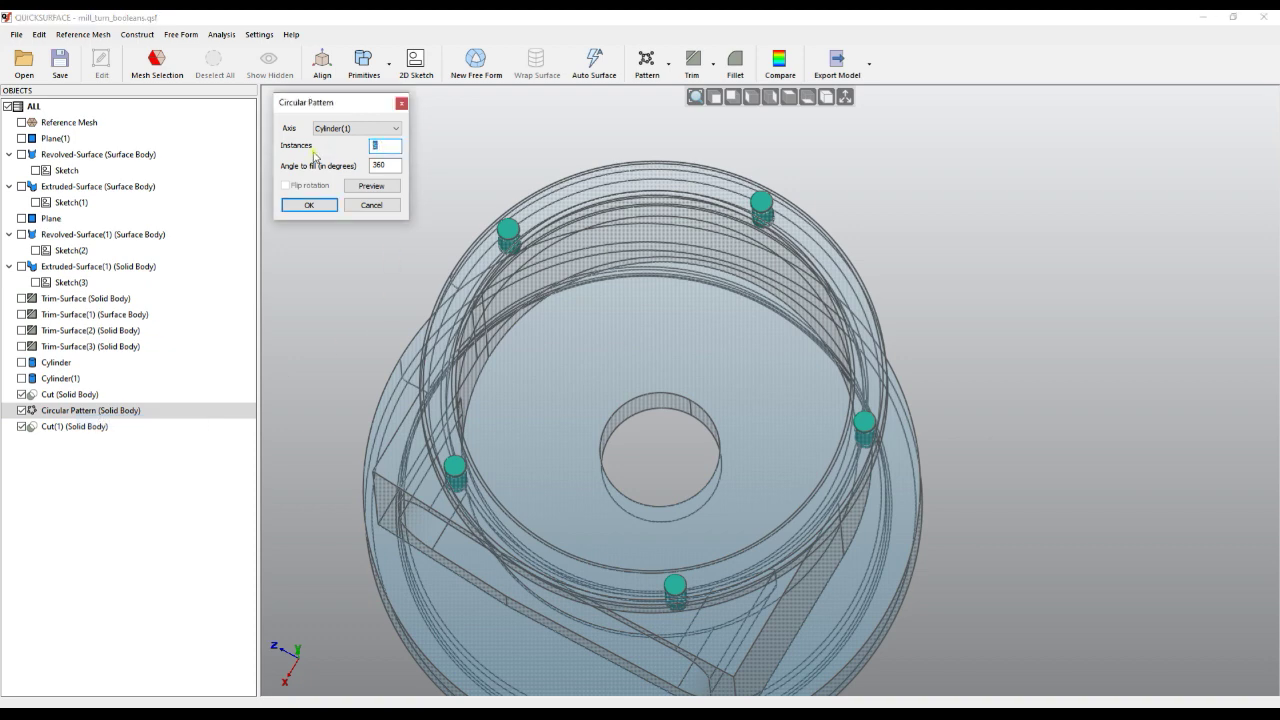
click(359, 187)
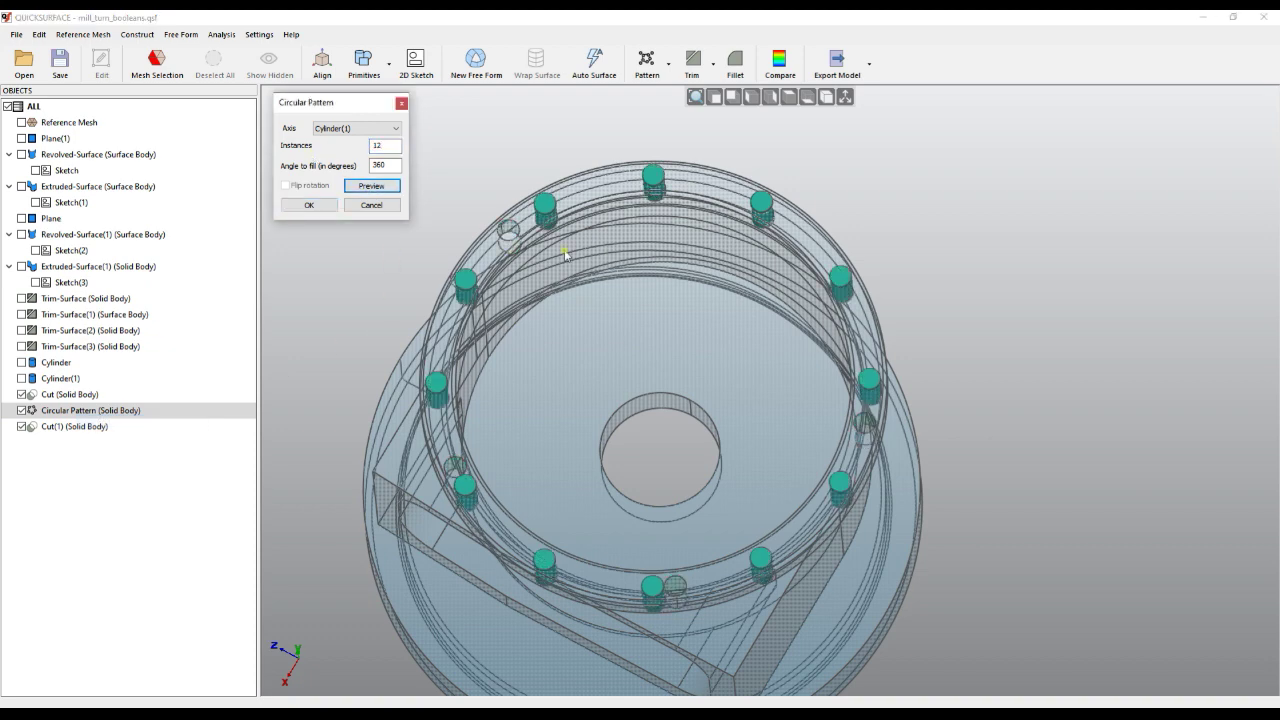
click(310, 205)
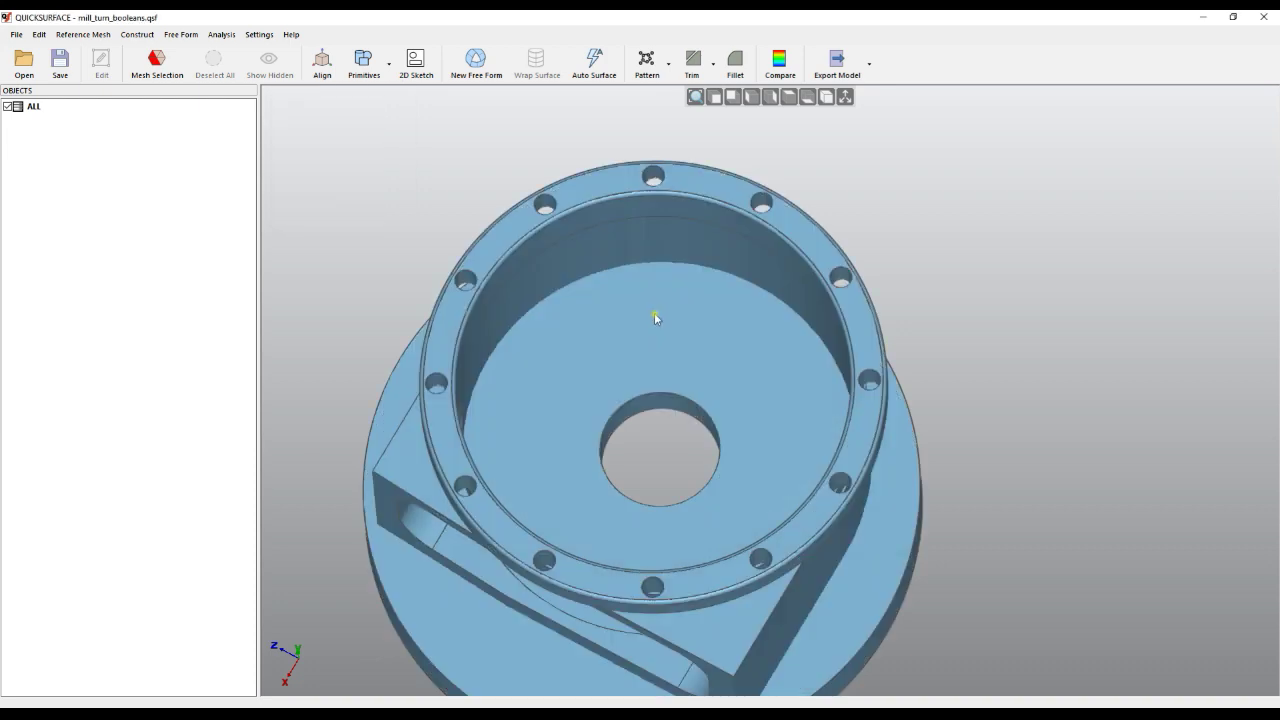
right_drag(659, 304, 810, 308)
scroll(624, 385, up, 2)
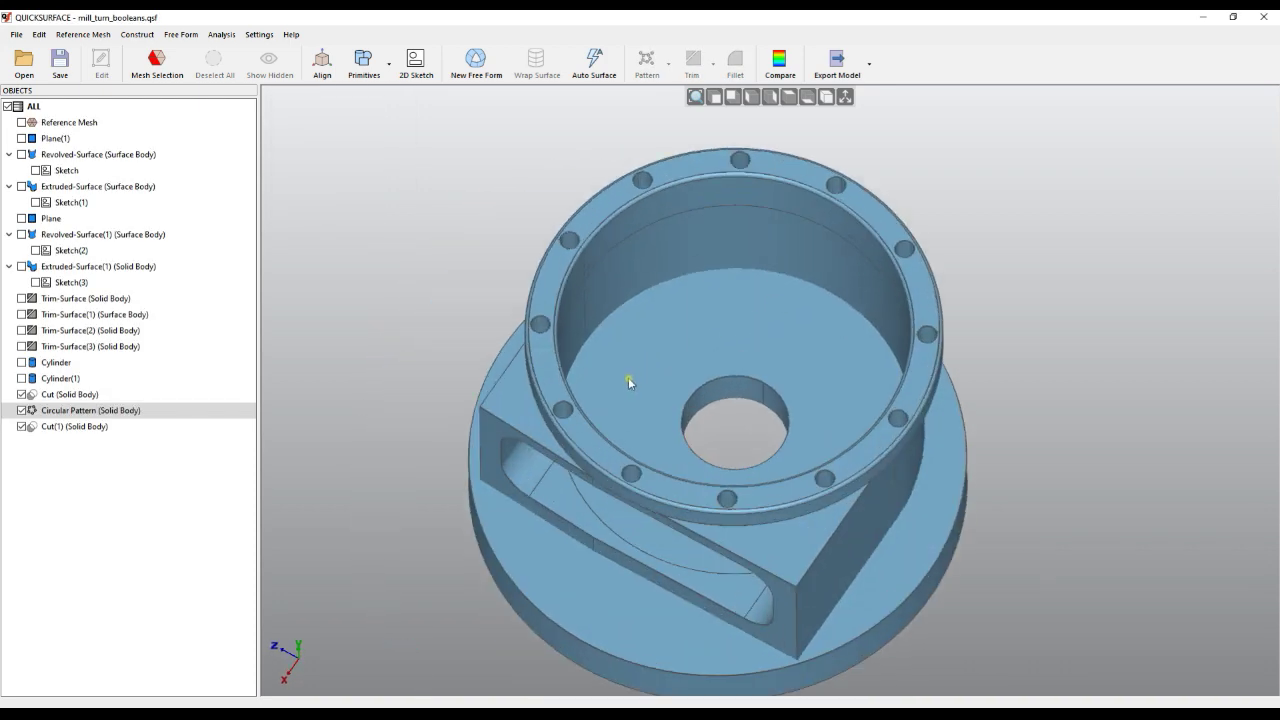